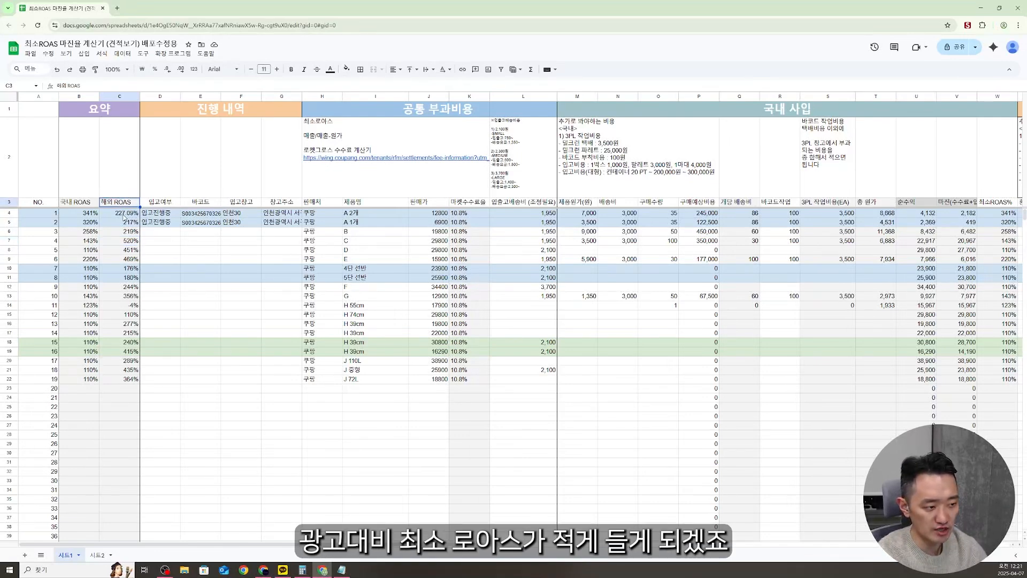
Compare the 국내 ROAS and 해외 ROAS values in the summary columns for products A 2개 and A 1개.
{"action": "left_click", "coordinate": [92, 215]}
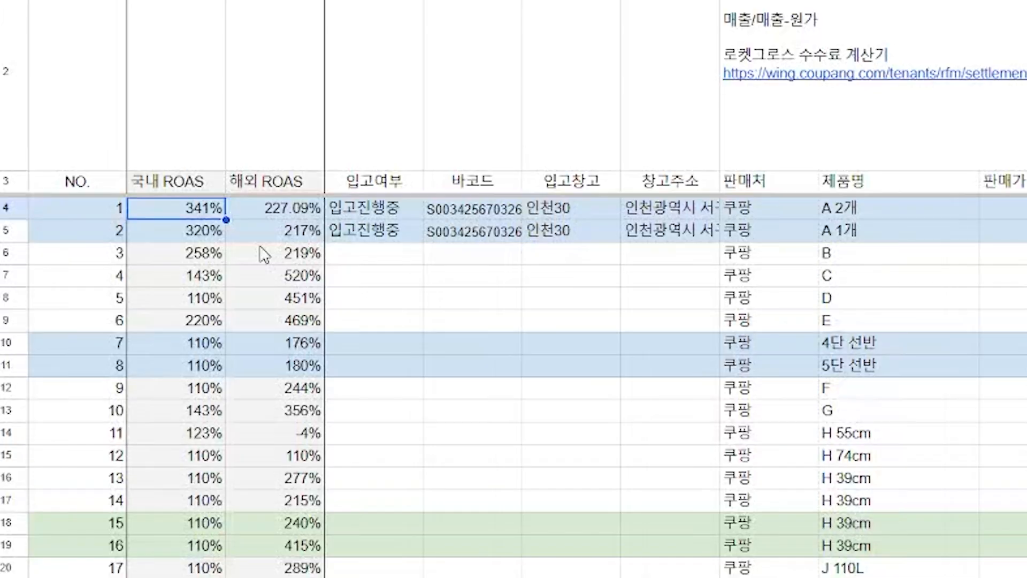
{"action": "left_click", "coordinate": [115, 231]}
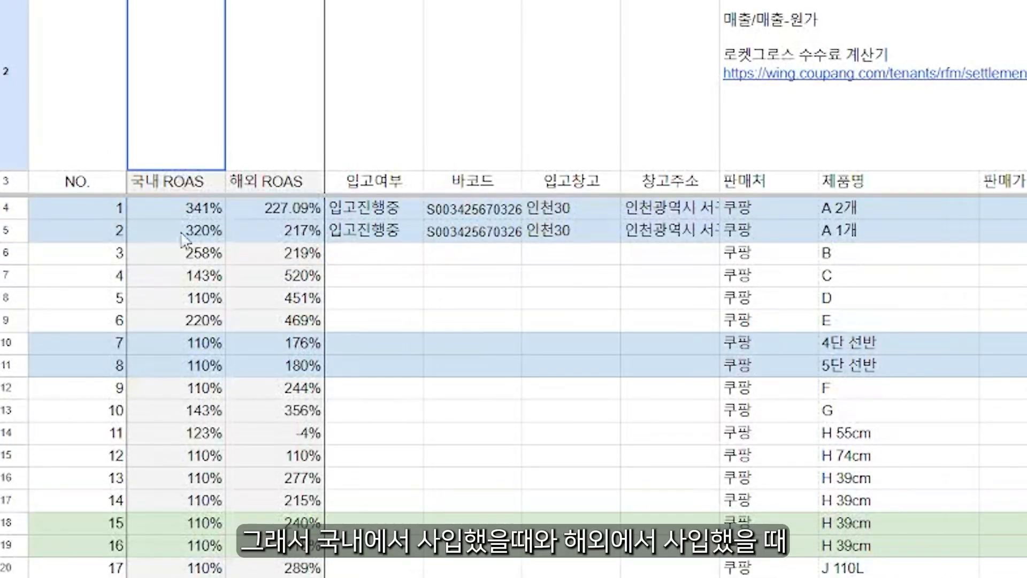
{"action": "left_click_drag", "start_coordinate": [285, 140], "coordinate": [284, 230]}
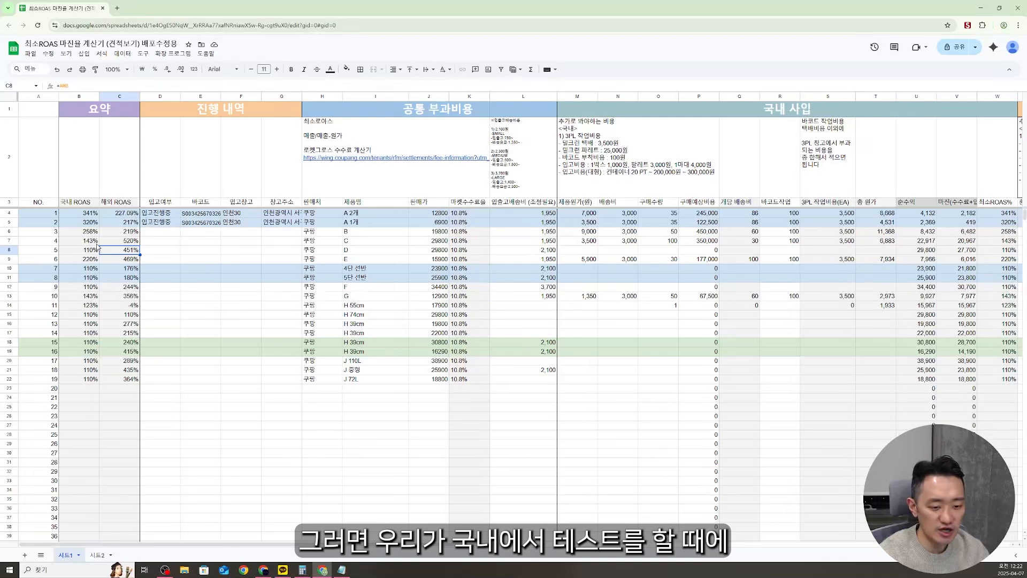
{"action": "left_click", "coordinate": [88, 214]}
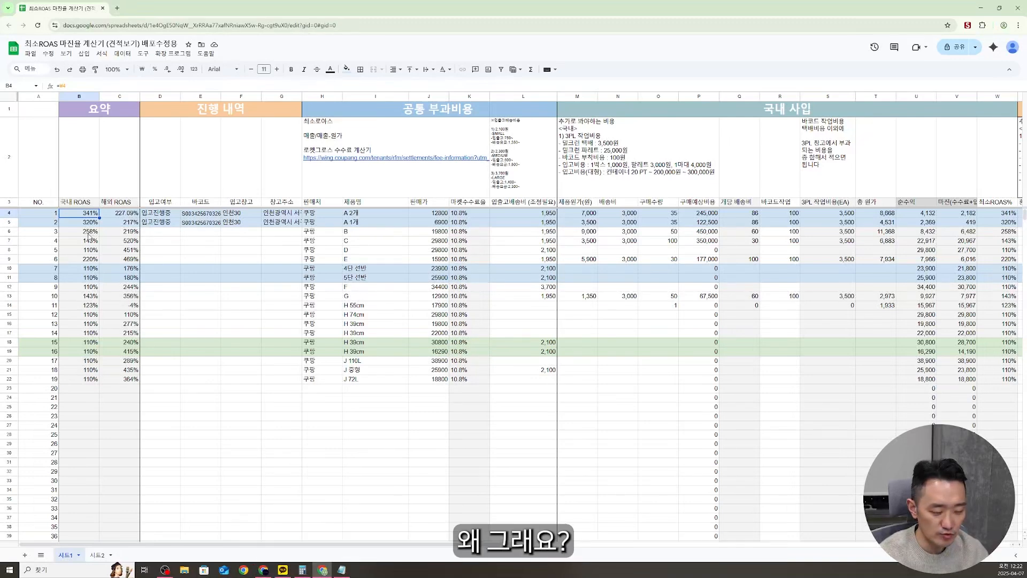
{"action": "left_click", "coordinate": [118, 225]}
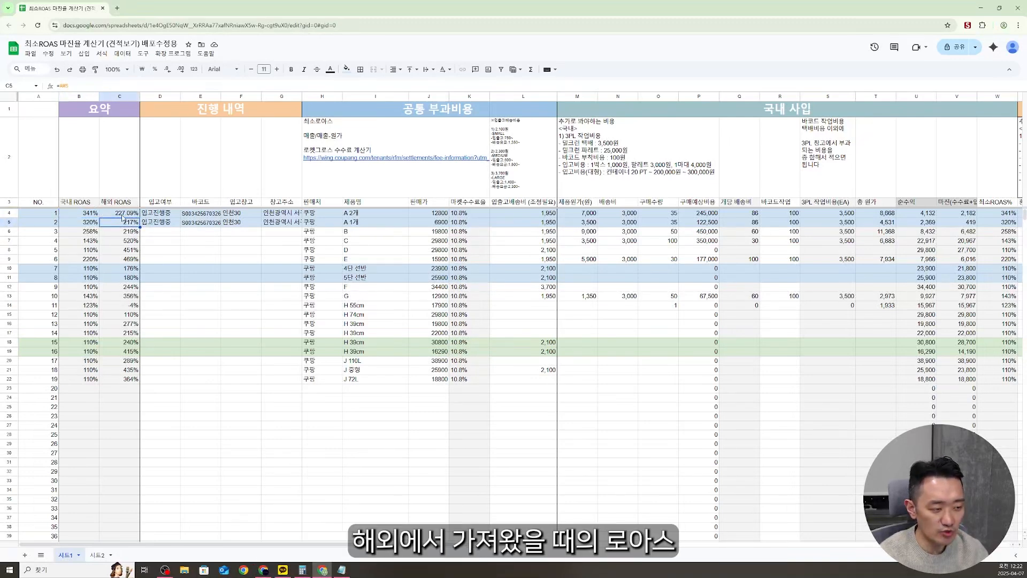
{"action": "left_click", "coordinate": [124, 217]}
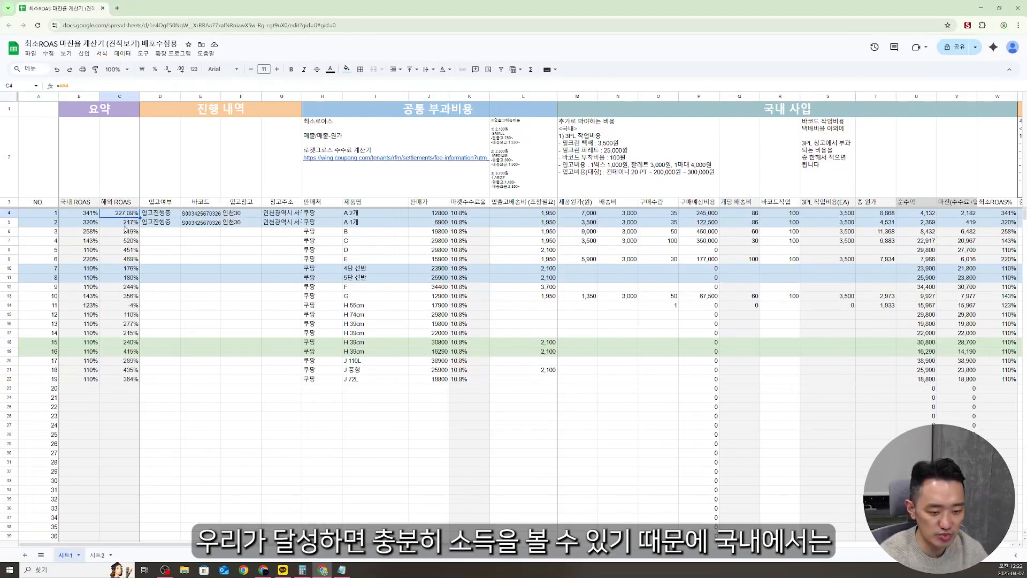
{"action": "key", "text": "Left"}
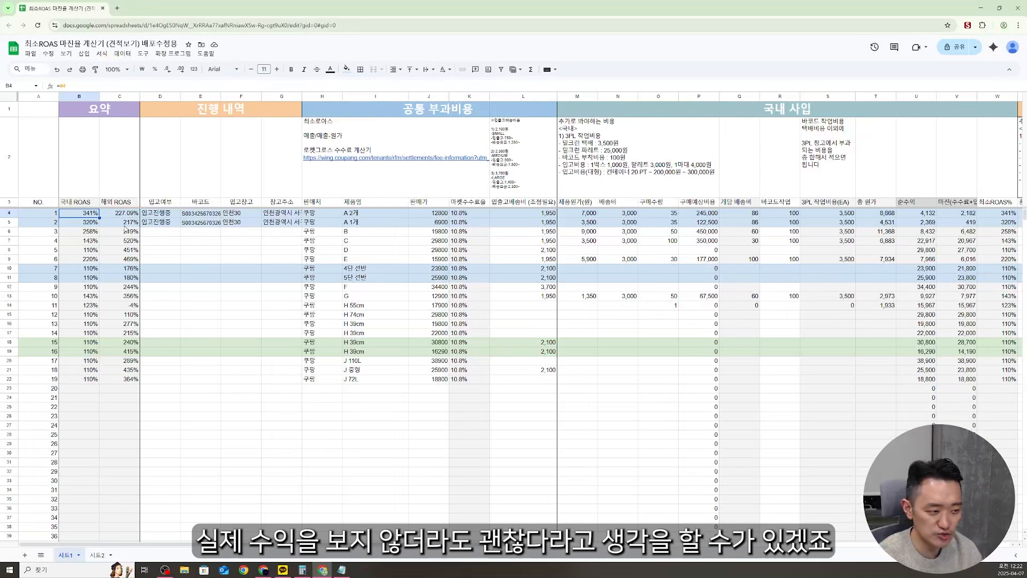
Review the 공통 부과비용 columns, checking the product name, 판매가 and 마켓수수료율 for the two A products.
{"action": "left_click", "coordinate": [316, 96]}
{"action": "left_click", "coordinate": [516, 97], "text": "shift"}
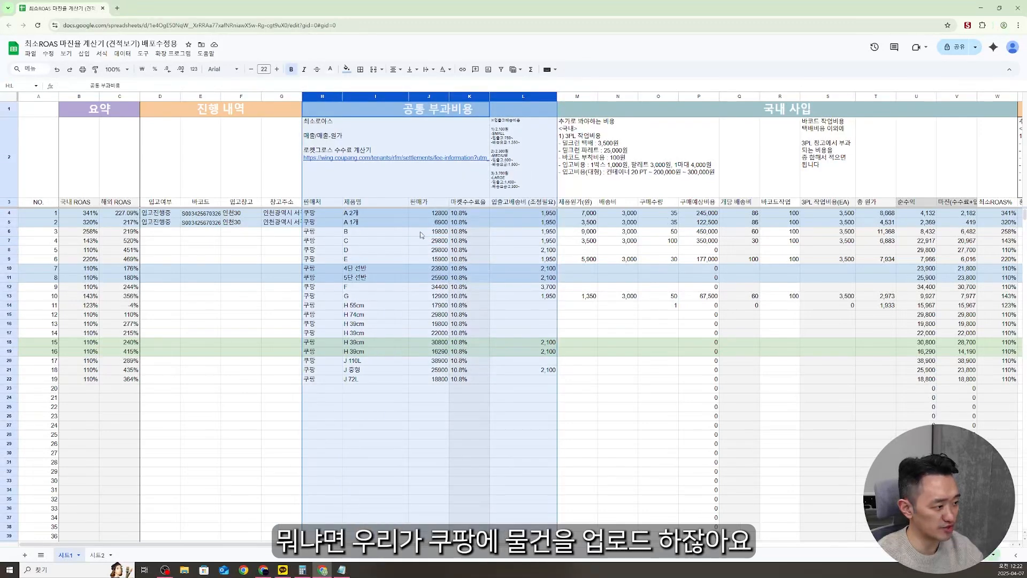
{"action": "left_click", "coordinate": [394, 250]}
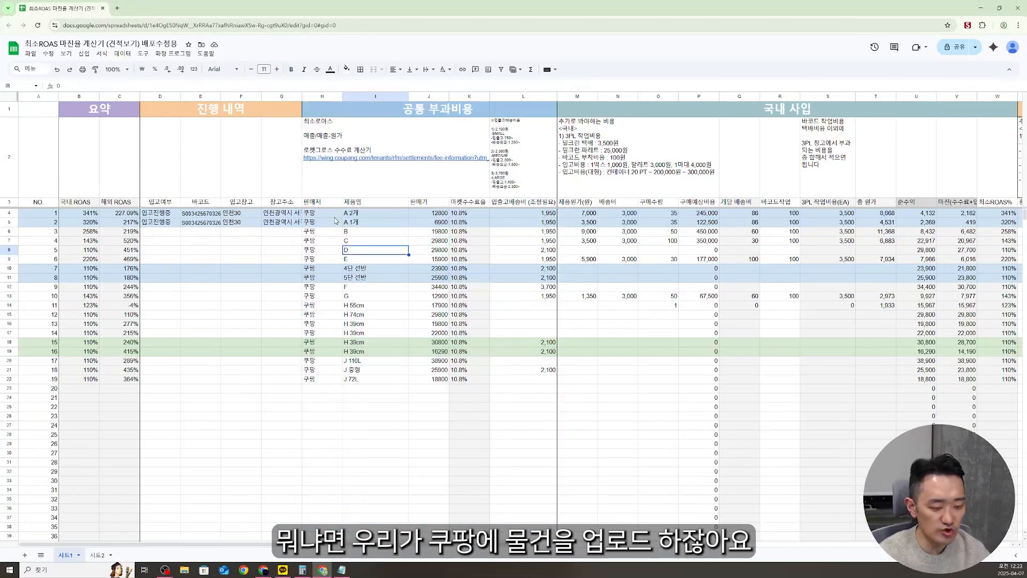
{"action": "left_click", "coordinate": [353, 222]}
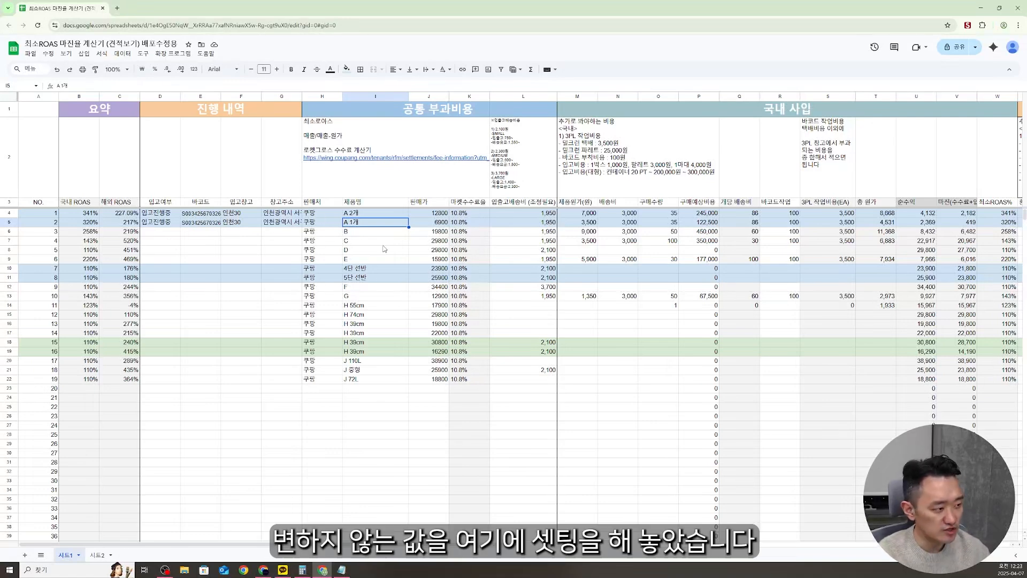
{"action": "left_click", "coordinate": [431, 224]}
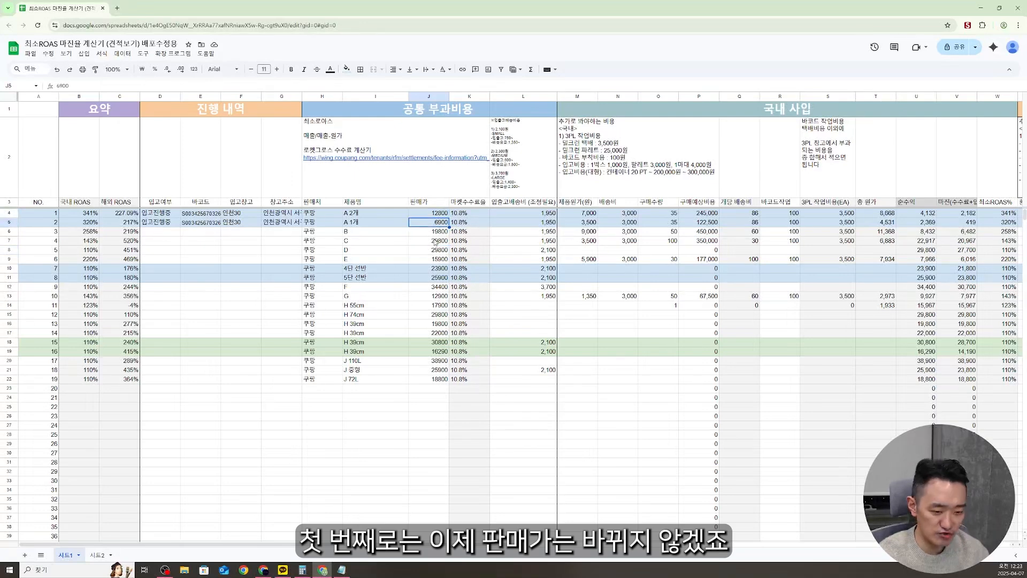
{"action": "left_click", "coordinate": [440, 215]}
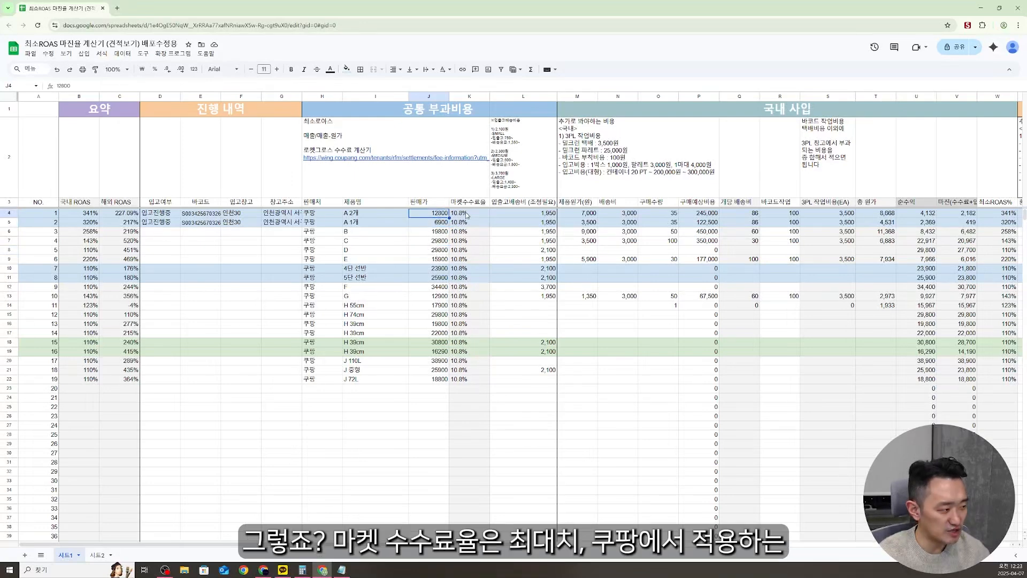
{"action": "left_click", "coordinate": [467, 214]}
{"action": "left_click", "coordinate": [464, 223]}
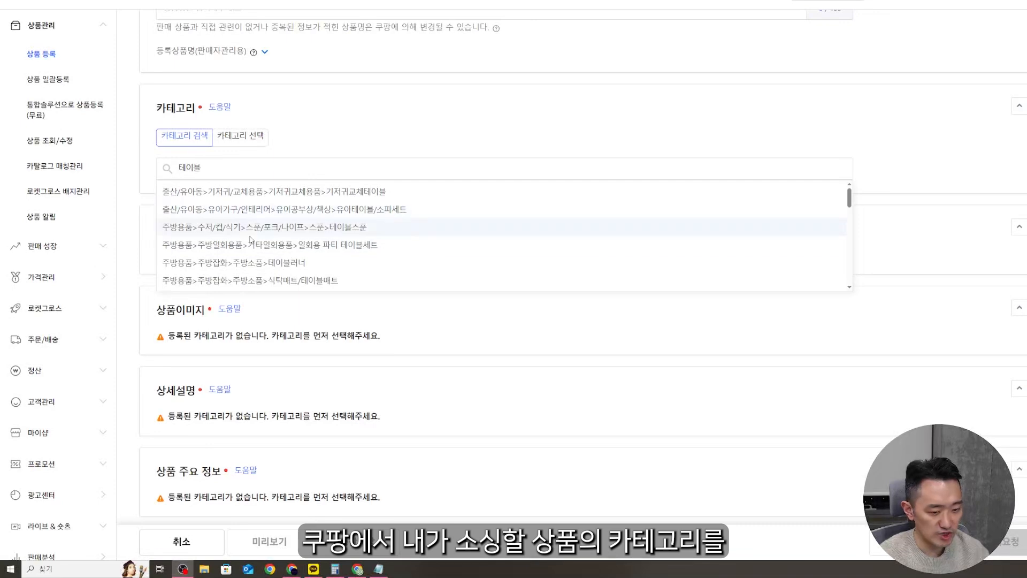
In Coupang Wing's product registration, choose different 테이블 categories, including 유아테이블/소파세트 and 일회용 파티 테이블세트, and check each sales commission.
{"action": "left_click", "coordinate": [271, 216]}
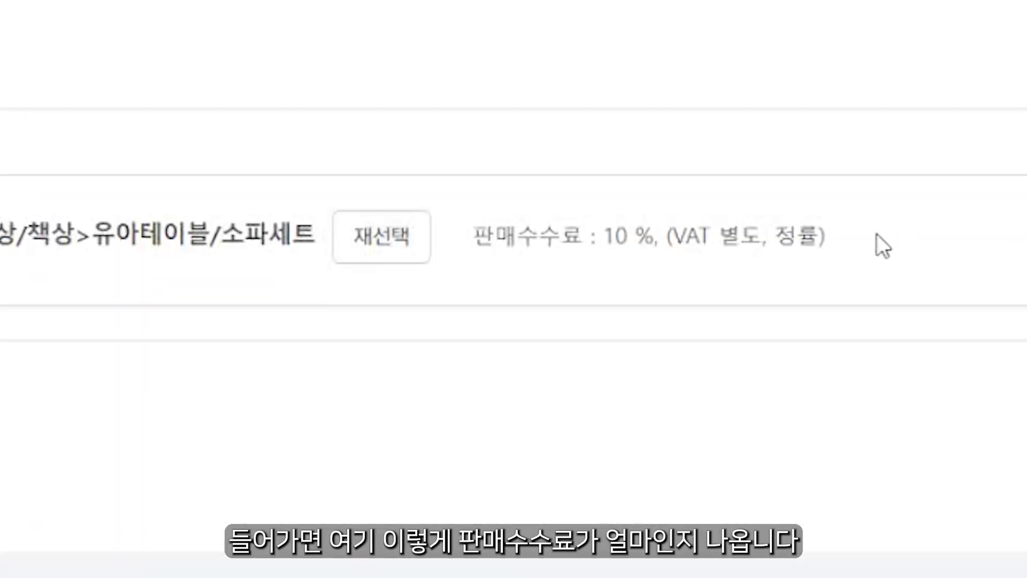
{"action": "left_click_drag", "start_coordinate": [877, 236], "coordinate": [471, 257]}
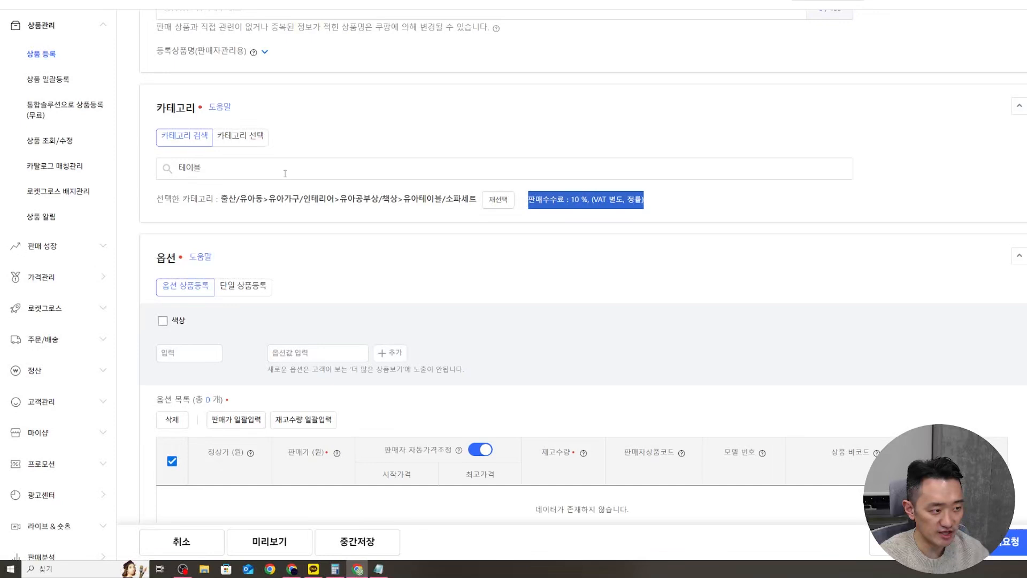
{"action": "left_click", "coordinate": [285, 174]}
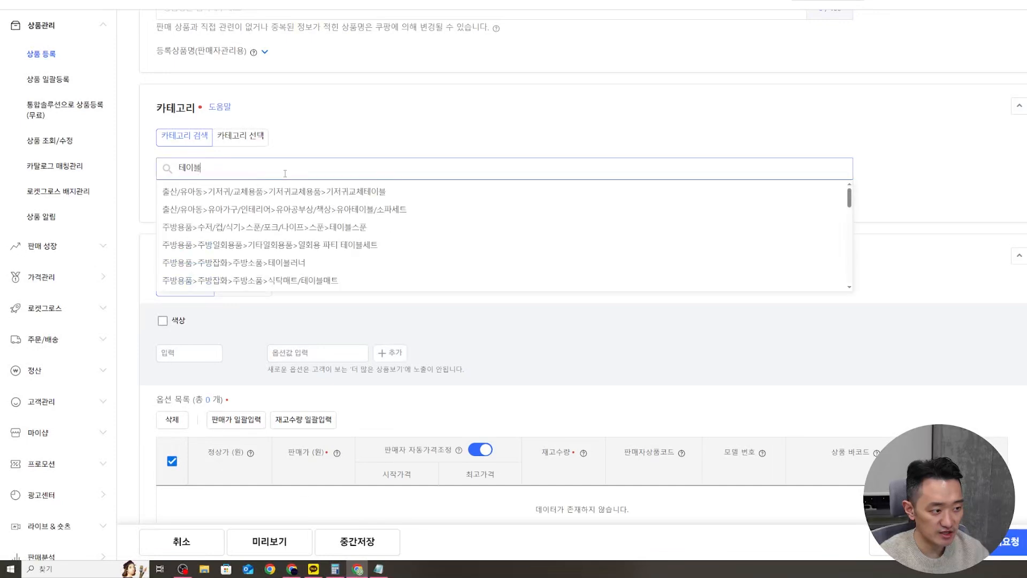
{"action": "left_click", "coordinate": [286, 248]}
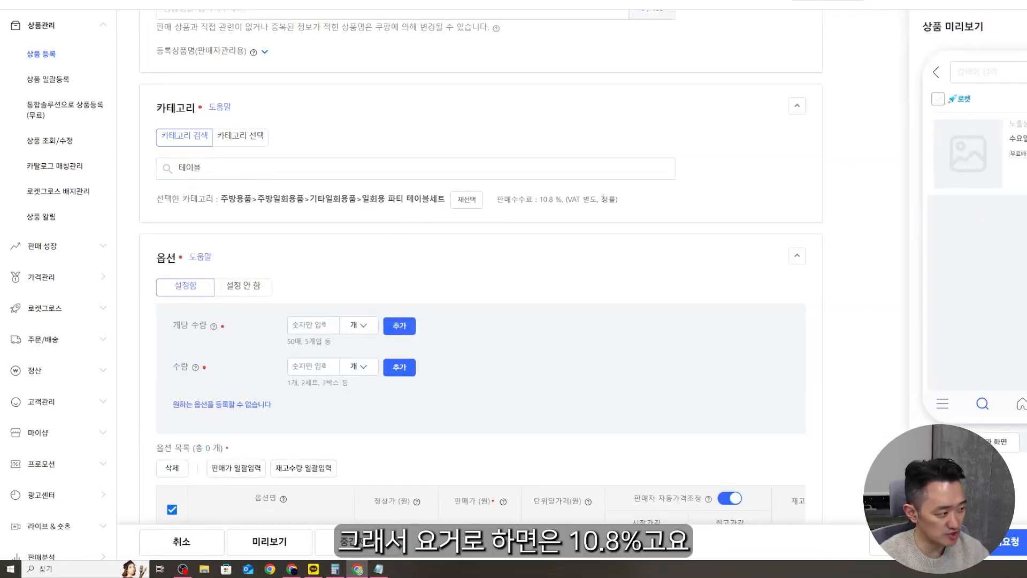
{"action": "left_click_drag", "start_coordinate": [621, 201], "coordinate": [494, 197]}
{"action": "left_click", "coordinate": [479, 178]}
{"action": "left_click", "coordinate": [309, 279]}
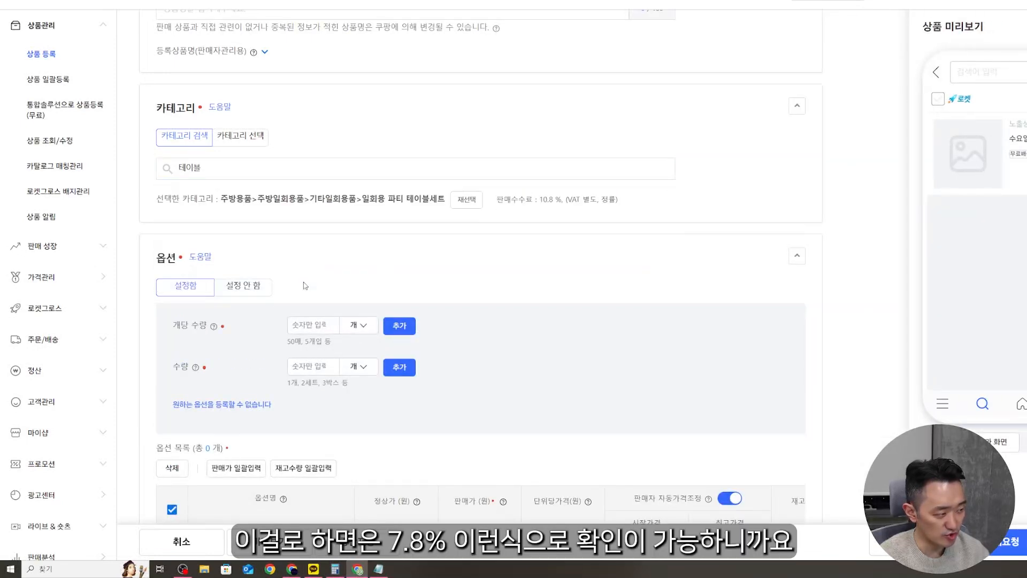
{"action": "left_click_drag", "start_coordinate": [614, 200], "coordinate": [495, 202]}
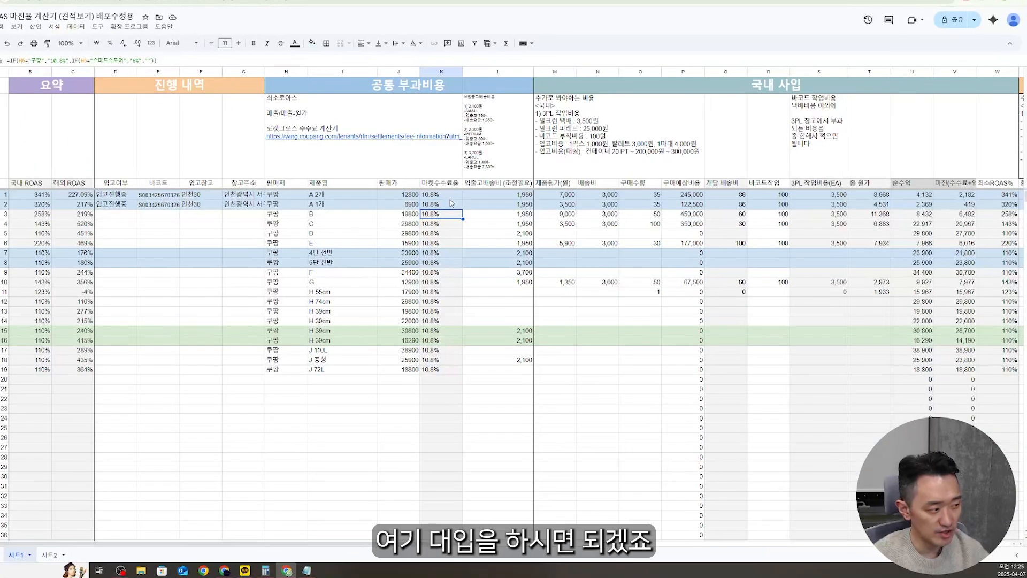
In the margin sheet, set the 마켓수수료율 of product A 1개 to 7.8% and show it with one decimal place.
{"action": "left_click", "coordinate": [451, 204]}
{"action": "type", "text": "7.8"}
{"action": "key", "text": "Return"}
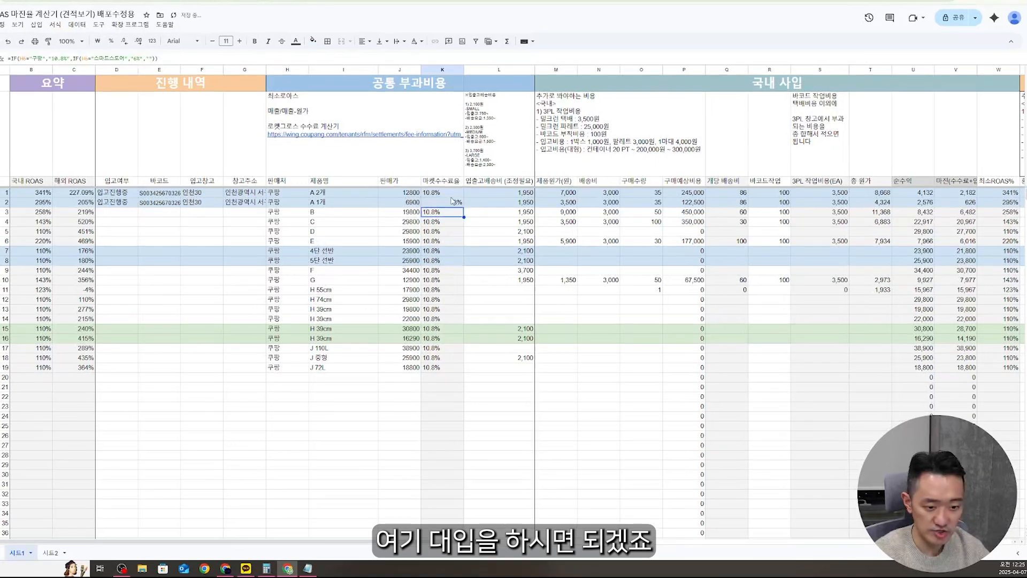
{"action": "left_click", "coordinate": [450, 201]}
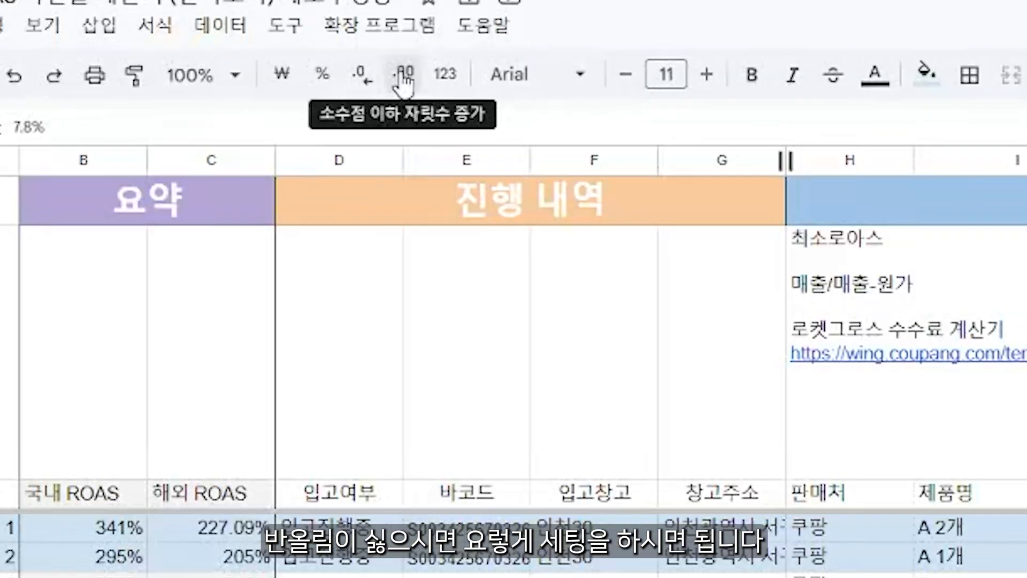
{"action": "left_click", "coordinate": [319, 35]}
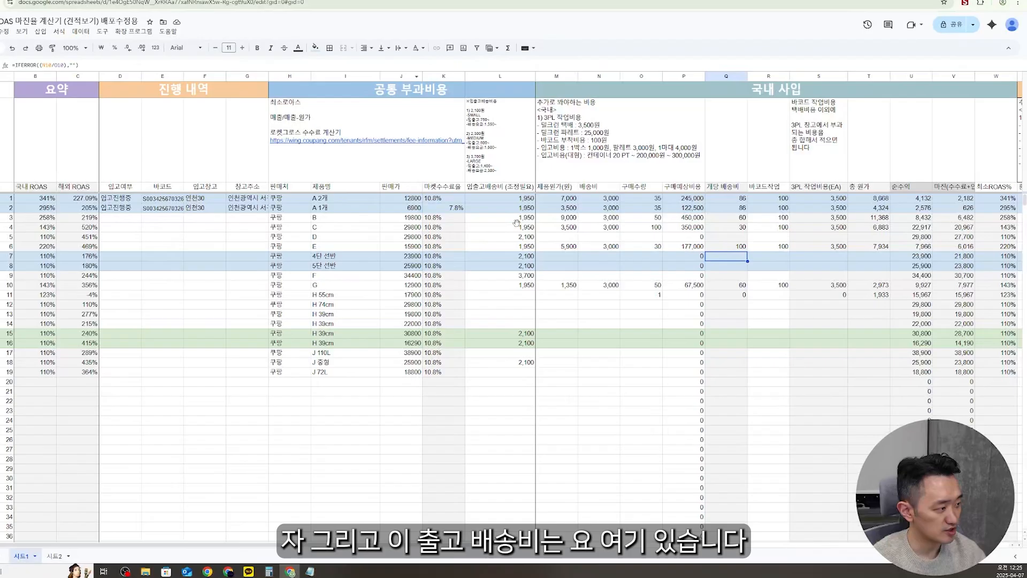
Enlarge the sheet and read the 입출고배송비용 note covering SMALL, MEDIUM and LARGE sizes above the shipping fee column.
{"action": "left_click", "coordinate": [516, 208]}
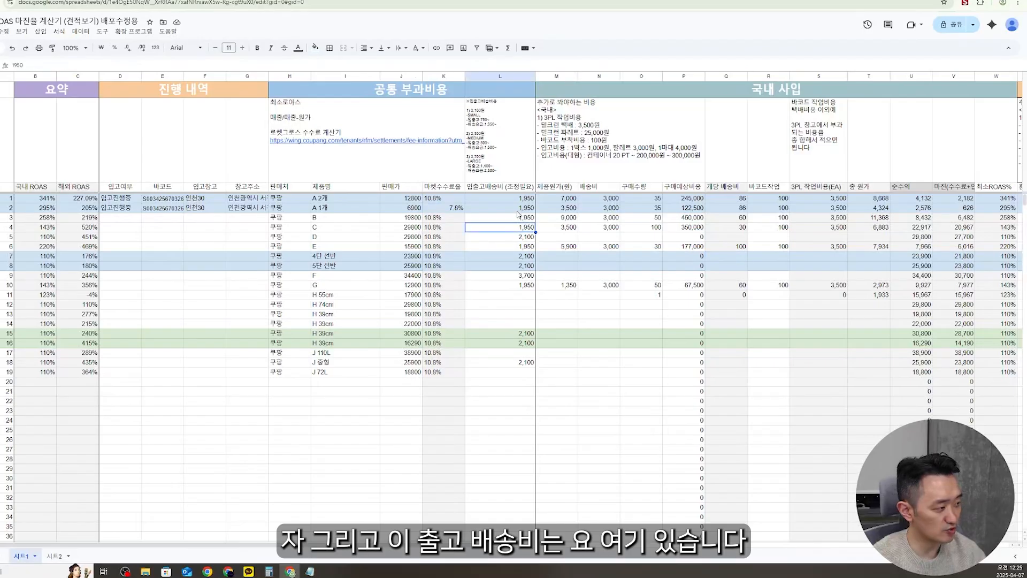
{"action": "left_click", "coordinate": [507, 143]}
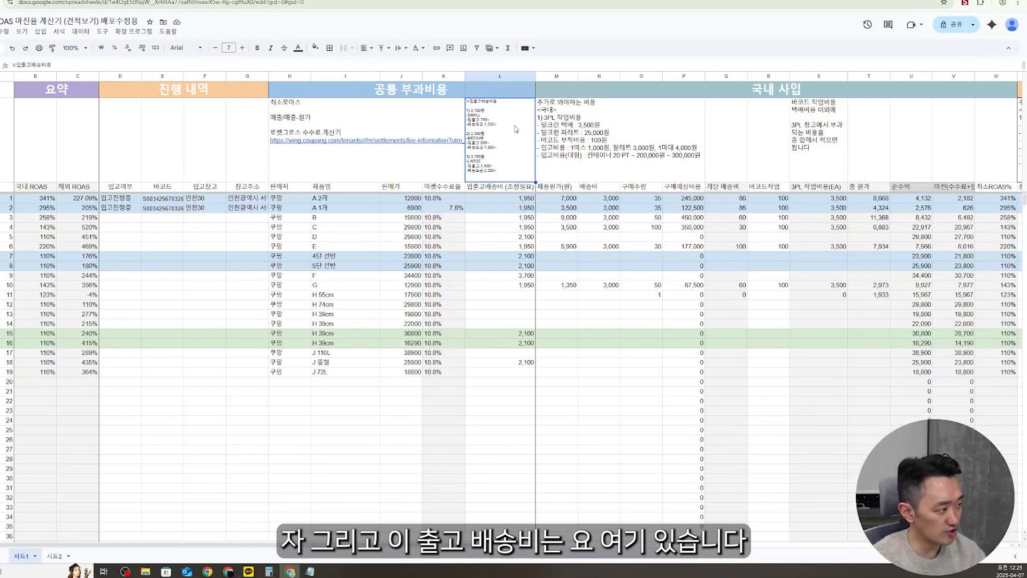
{"action": "key", "text": "ctrl+plus"}
{"action": "key", "text": "ctrl+plus"}
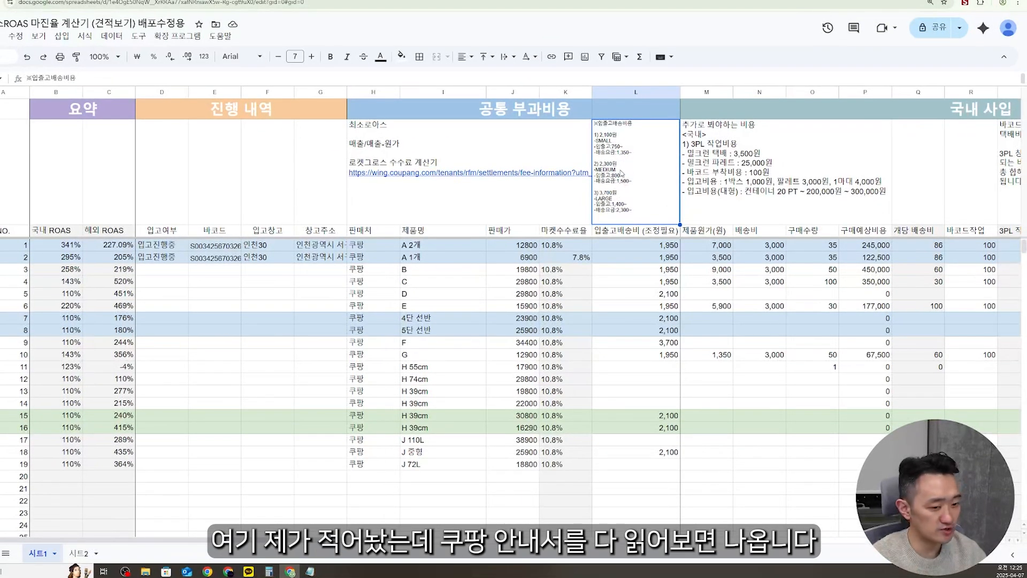
{"action": "key", "text": "Caps_Lock"}
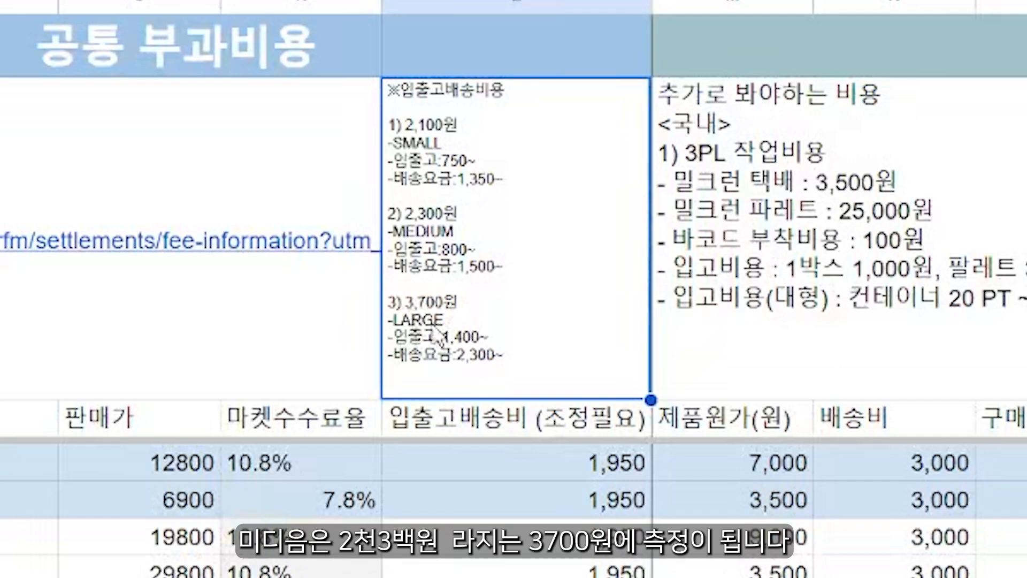
{"action": "left_click", "coordinate": [468, 475]}
{"action": "left_click", "coordinate": [494, 279]}
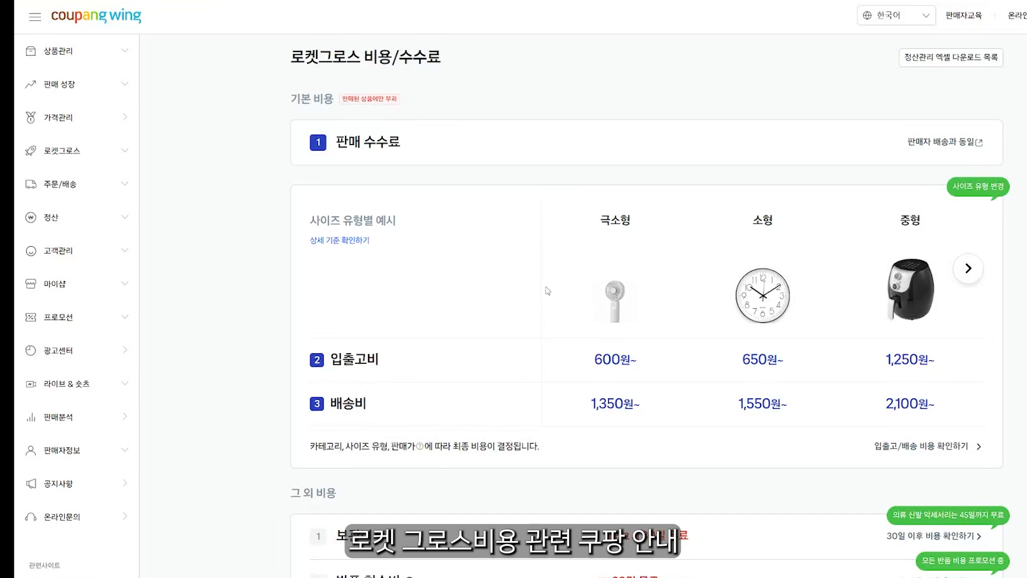
On Coupang Wing's 로켓그로스 비용/수수료 page, compare the 입출고비 and 배송비 from 극소형 through 특대형 sizes.
{"action": "scroll", "coordinate": [538, 224], "scroll_direction": "down", "scroll_amount": 1}
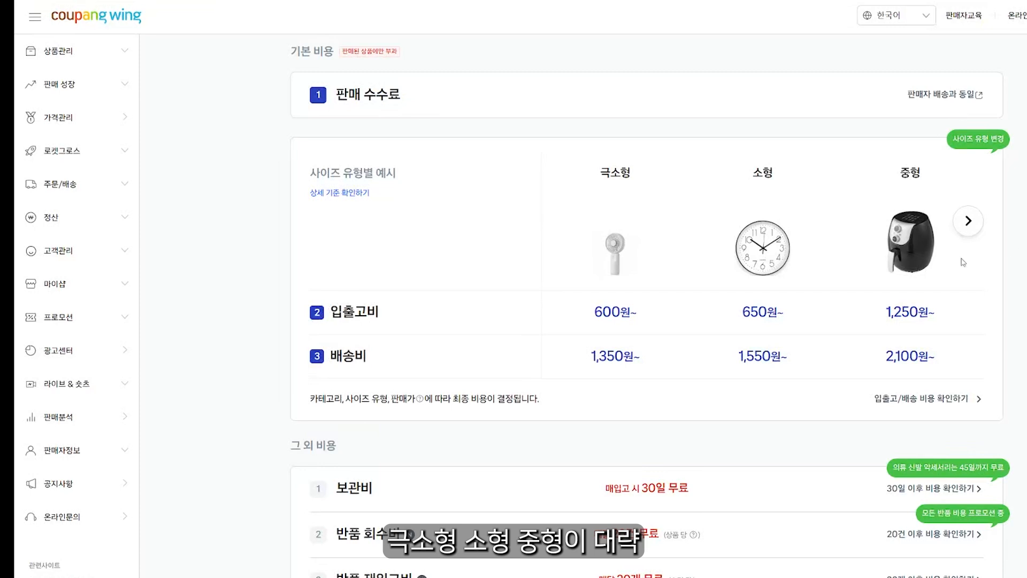
{"action": "left_click", "coordinate": [967, 228]}
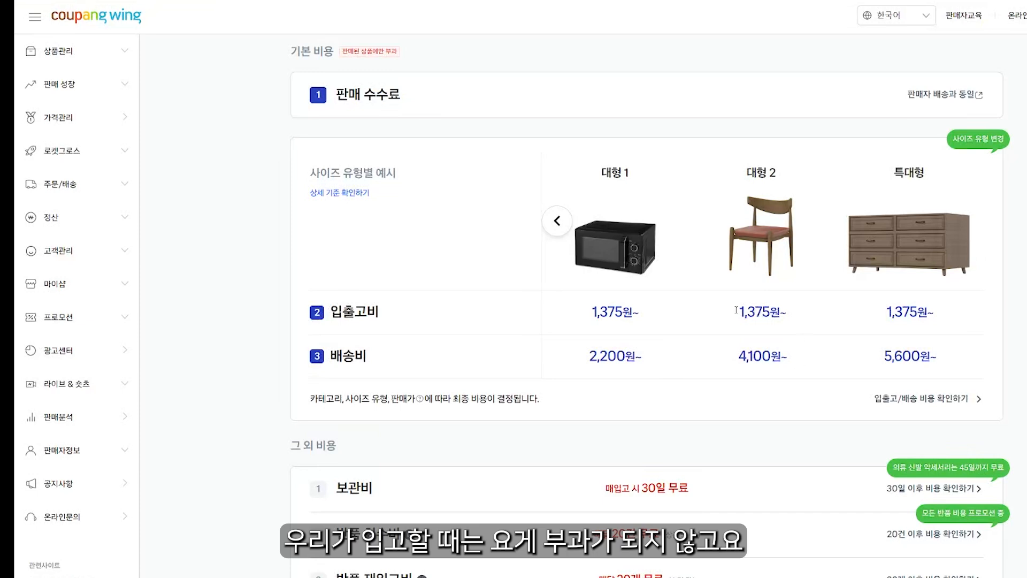
{"action": "left_click", "coordinate": [558, 221]}
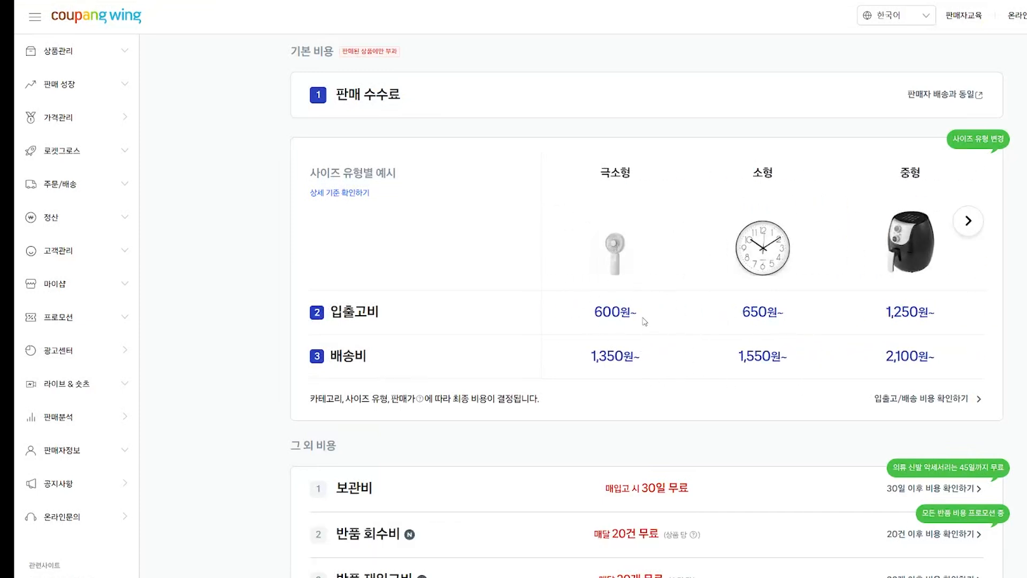
Examine the 그 외 비용 section, checking the free allowances for 보관비, 반품 회수비 and 반품 재입고비.
{"action": "scroll", "coordinate": [564, 295], "scroll_direction": "down", "scroll_amount": 1}
{"action": "scroll", "coordinate": [564, 295], "scroll_direction": "down", "scroll_amount": 3}
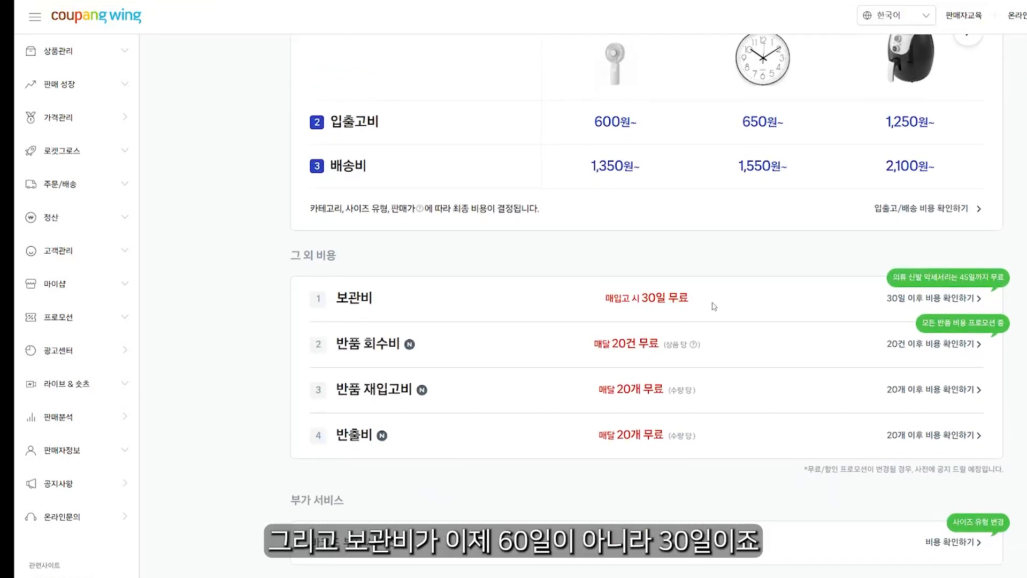
{"action": "left_click_drag", "start_coordinate": [689, 300], "coordinate": [677, 300]}
{"action": "left_click_drag", "start_coordinate": [678, 300], "coordinate": [634, 300]}
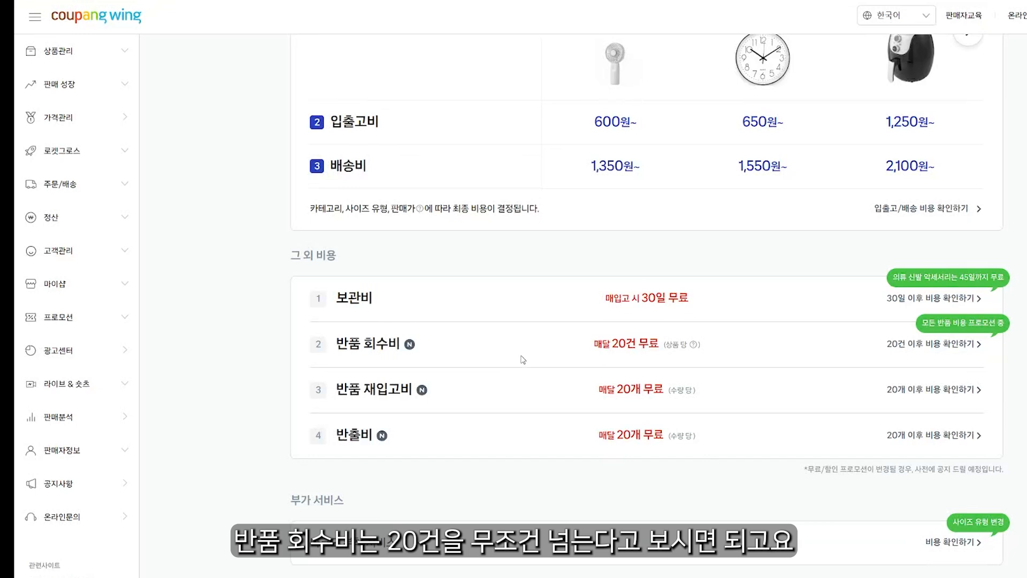
{"action": "left_click_drag", "start_coordinate": [593, 345], "coordinate": [669, 344]}
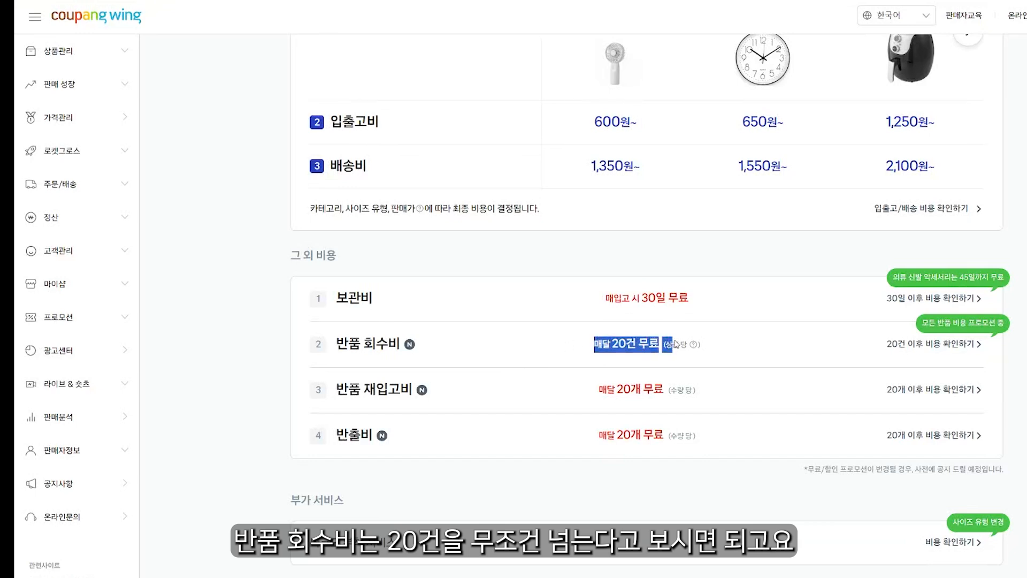
{"action": "left_click", "coordinate": [747, 343]}
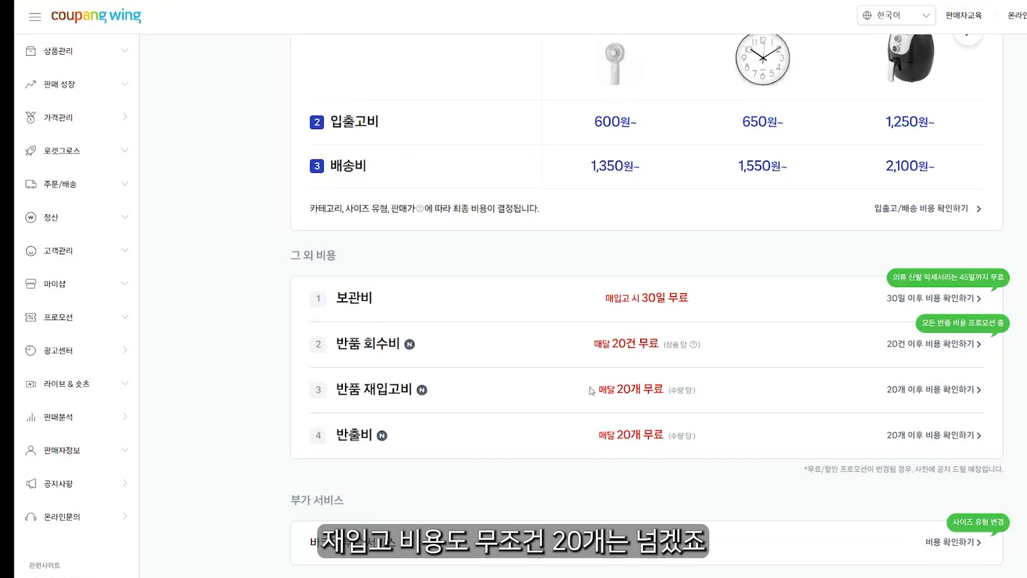
{"action": "left_click_drag", "start_coordinate": [593, 389], "coordinate": [745, 378]}
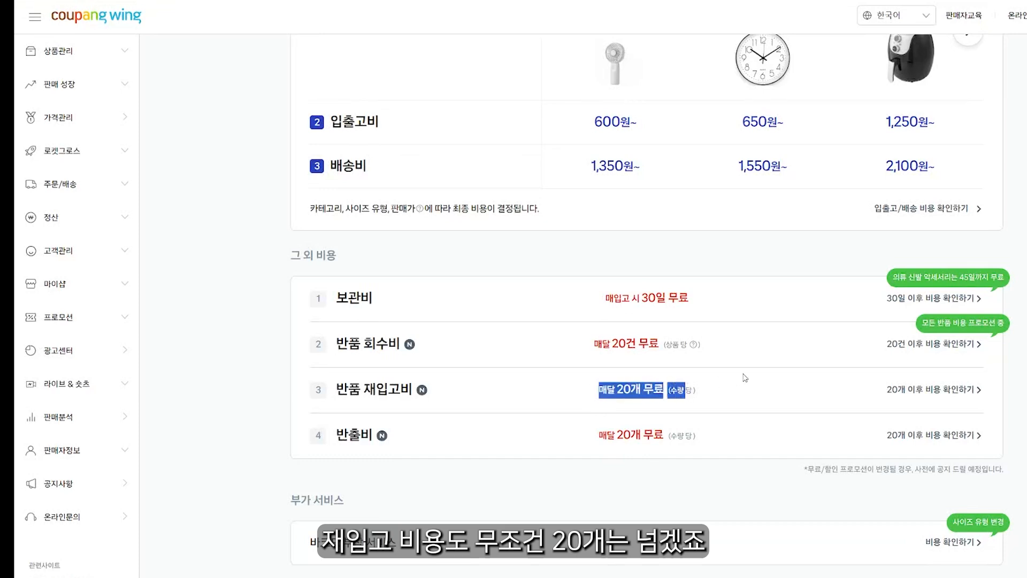
Review the 그 외 비용 items through 반출비, the basic fees, and the rest of the fee page down to 자주 묻는 질문.
{"action": "scroll", "coordinate": [745, 378], "scroll_direction": "down", "scroll_amount": 1}
{"action": "left_click_drag", "start_coordinate": [307, 295], "coordinate": [992, 393]}
{"action": "left_click", "coordinate": [1005, 398]}
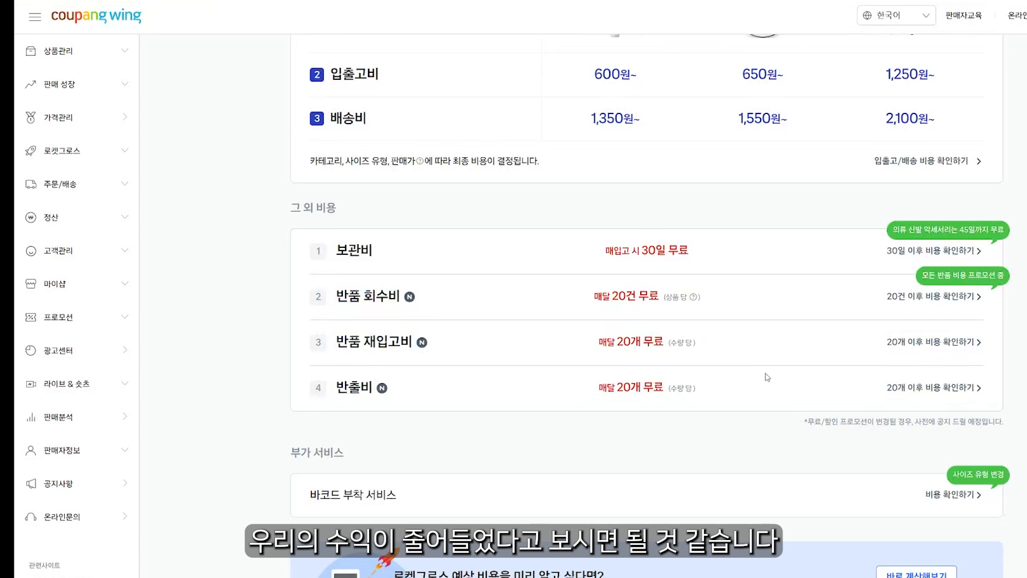
{"action": "scroll", "coordinate": [764, 375], "scroll_direction": "down", "scroll_amount": 2}
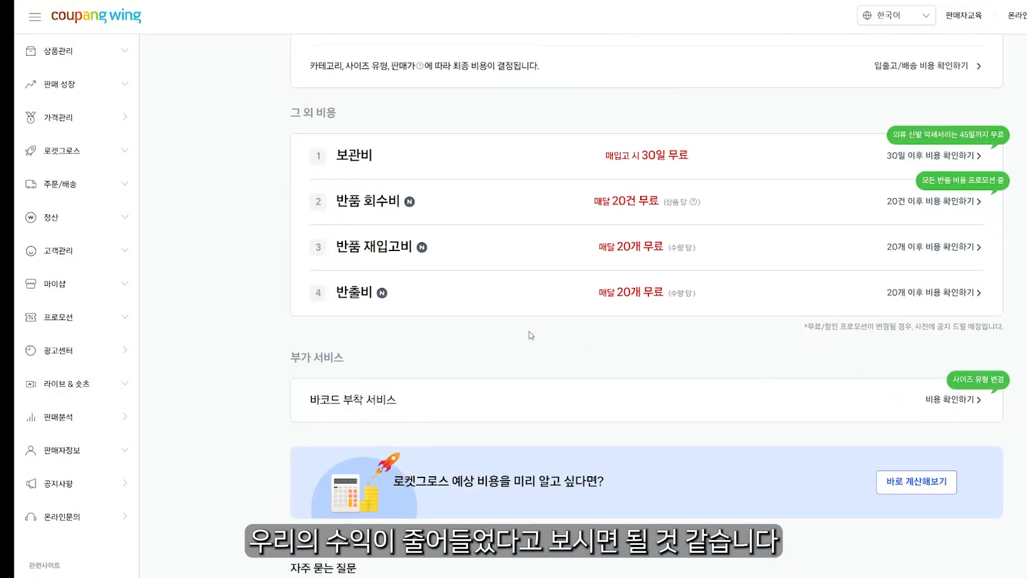
{"action": "scroll", "coordinate": [529, 337], "scroll_direction": "down", "scroll_amount": 2}
{"action": "scroll", "coordinate": [530, 348], "scroll_direction": "up", "scroll_amount": 10}
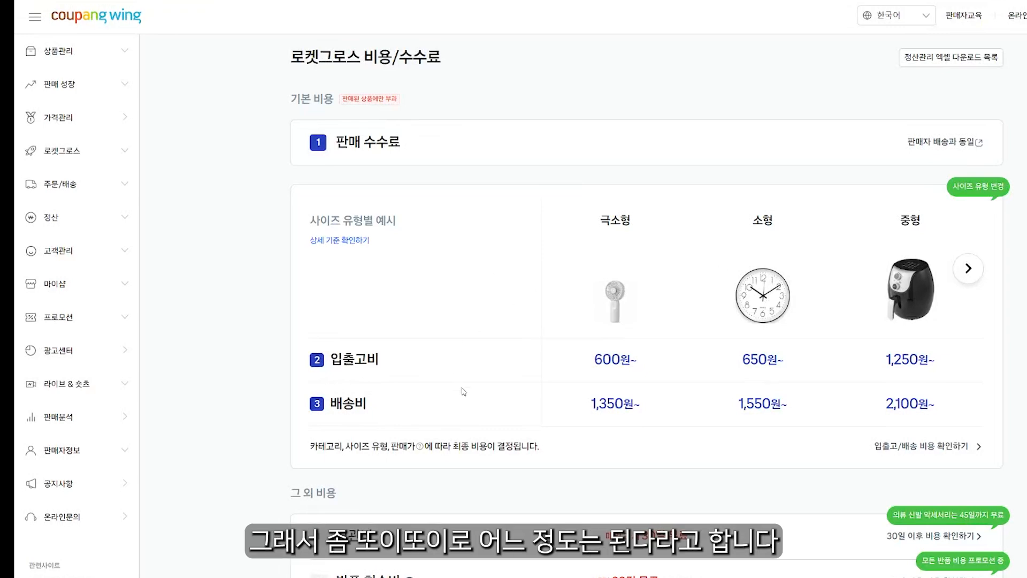
{"action": "scroll", "coordinate": [529, 385], "scroll_direction": "down", "scroll_amount": 2}
{"action": "scroll", "coordinate": [620, 321], "scroll_direction": "down", "scroll_amount": 9}
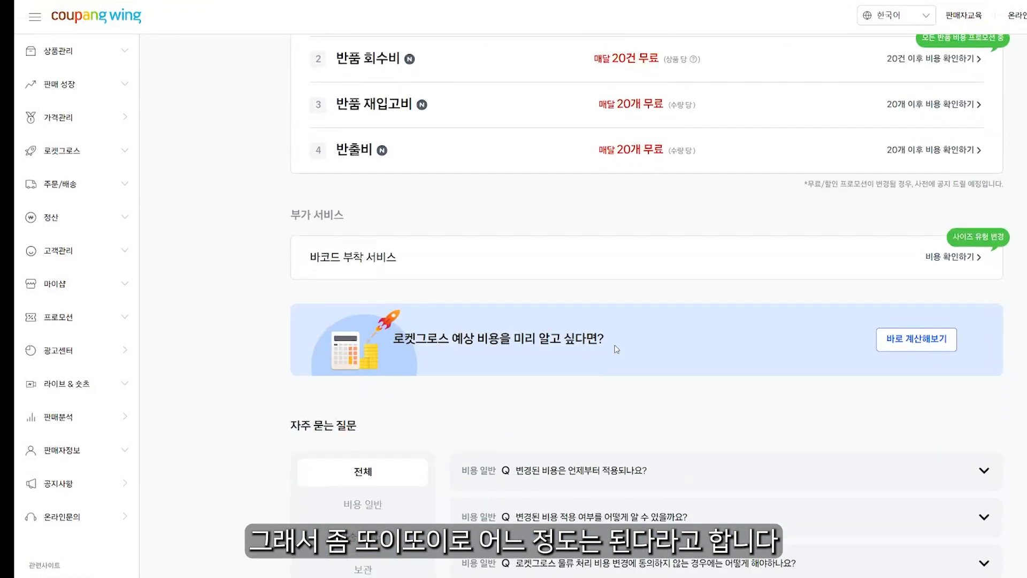
{"action": "scroll", "coordinate": [614, 352], "scroll_direction": "down", "scroll_amount": 1}
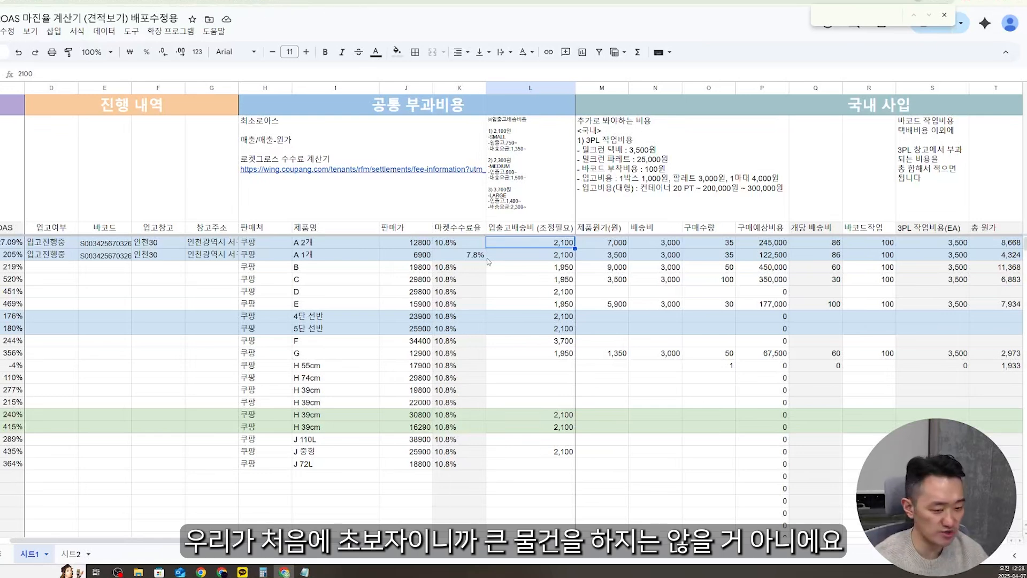
Switch back to the margin sheet and undo the 7.8% 마켓수수료율 entry for product A 1개.
{"action": "key", "text": "ctrl+z"}
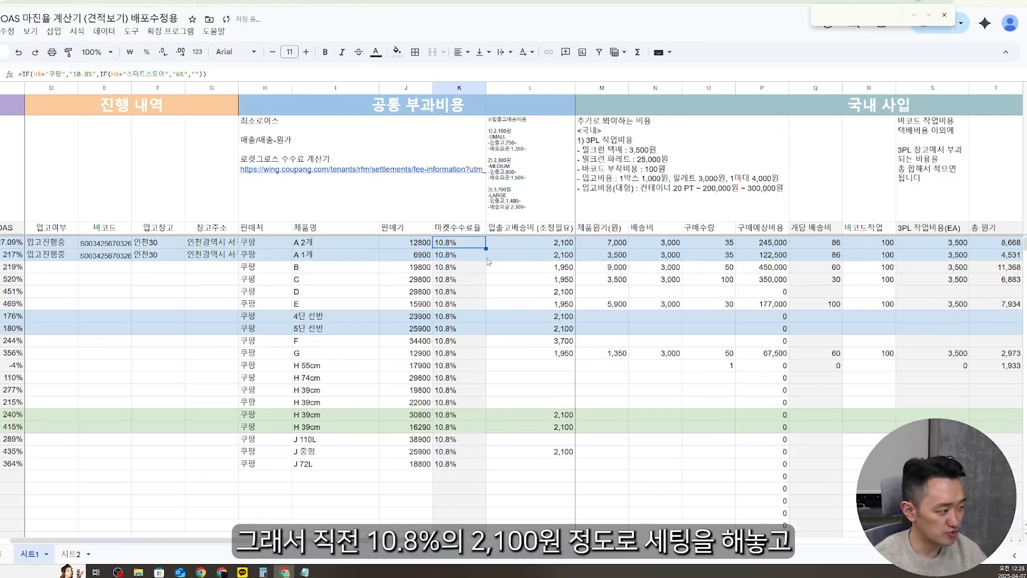
{"action": "left_click", "coordinate": [487, 259]}
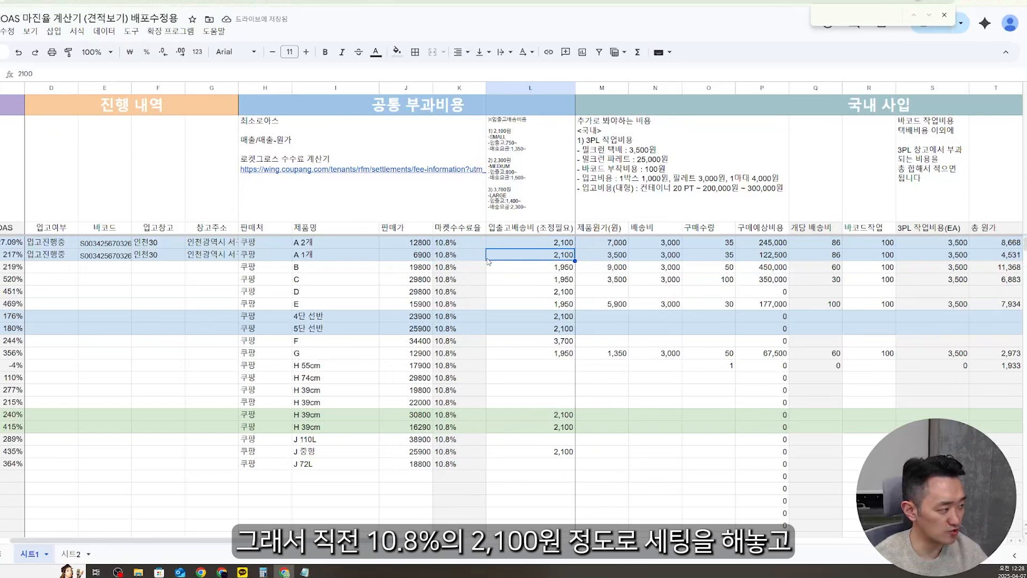
Compare the 제품원가 of A 2개 and A 1개, and check the 배송비 entered for A 2개.
{"action": "key", "text": "Up"}
{"action": "key", "text": "Right"}
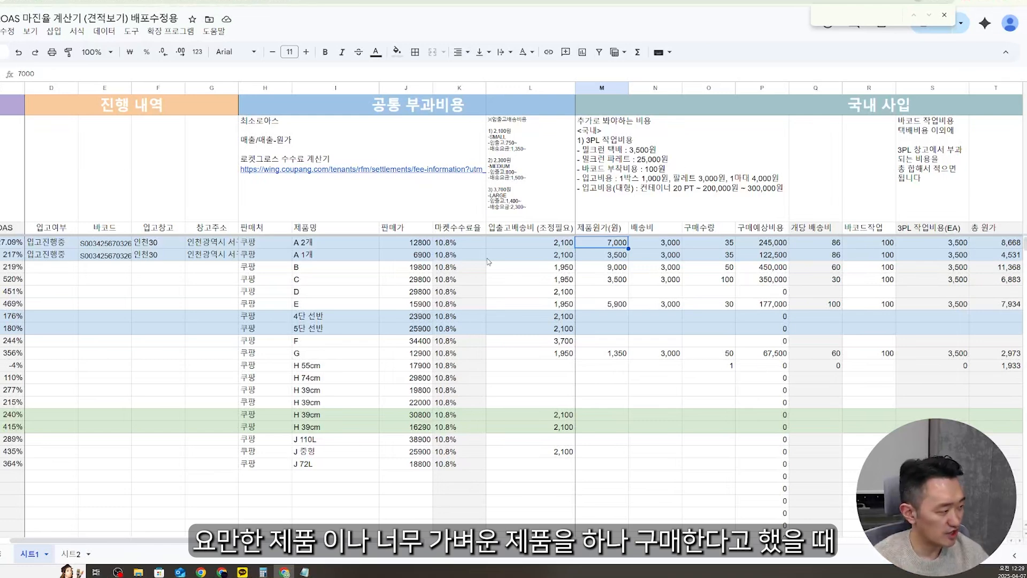
{"action": "key", "text": "Down"}
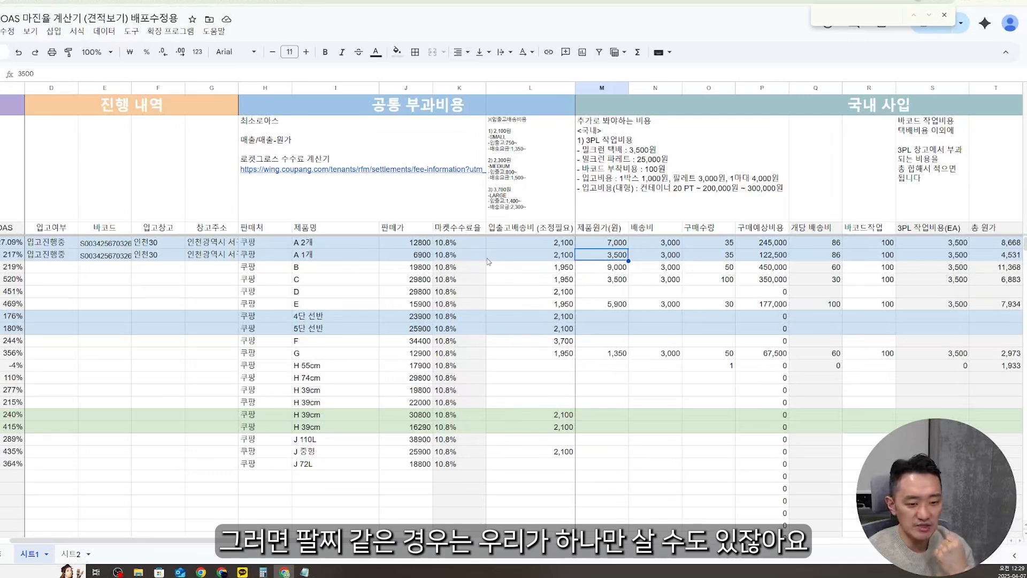
{"action": "key", "text": "Left"}
{"action": "key", "text": "Left"}
{"action": "key", "text": "Left"}
{"action": "key", "text": "Left"}
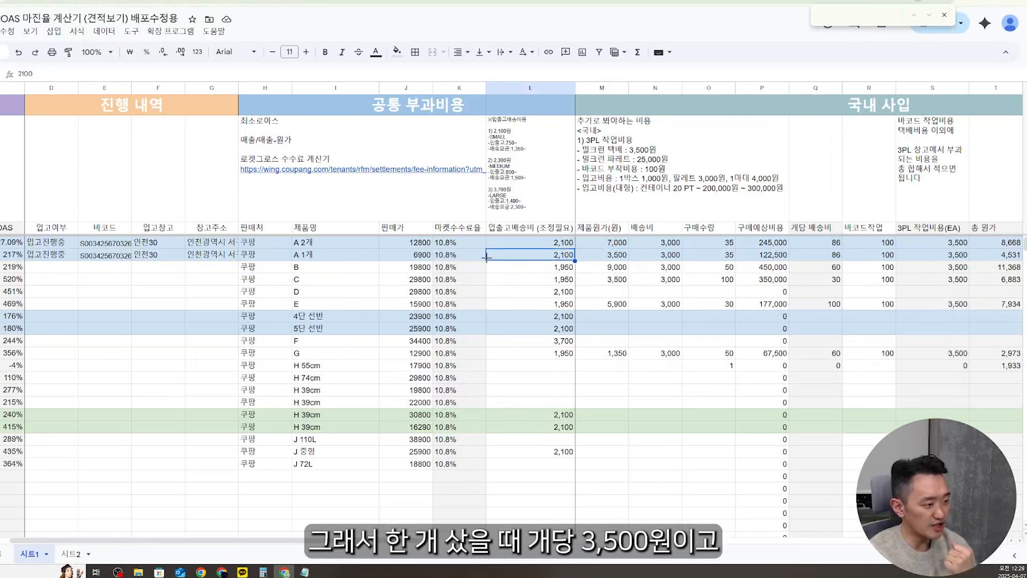
{"action": "key", "text": "Right"}
{"action": "key", "text": "Right"}
{"action": "key", "text": "Right"}
{"action": "key", "text": "Right"}
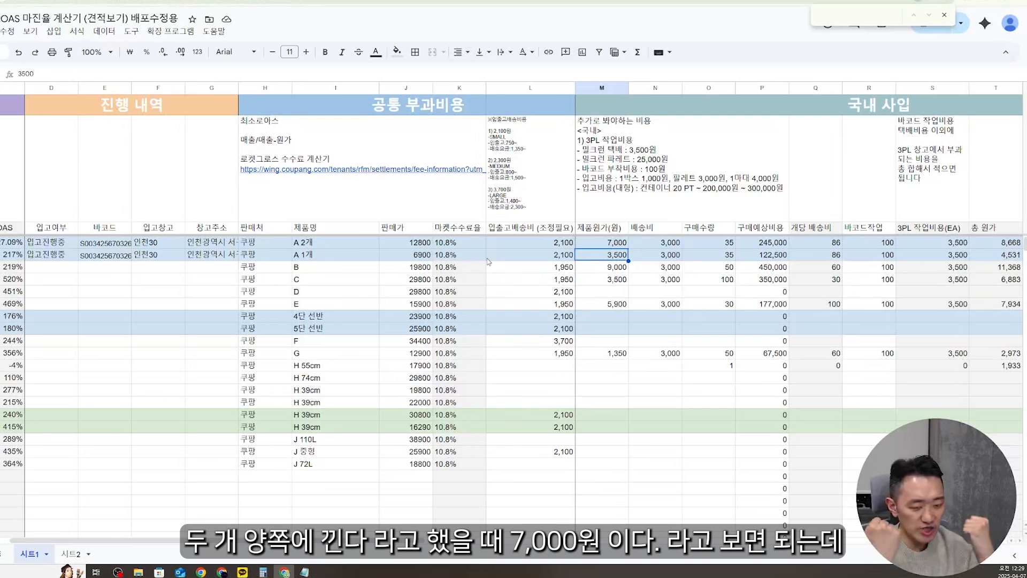
{"action": "key", "text": "Up"}
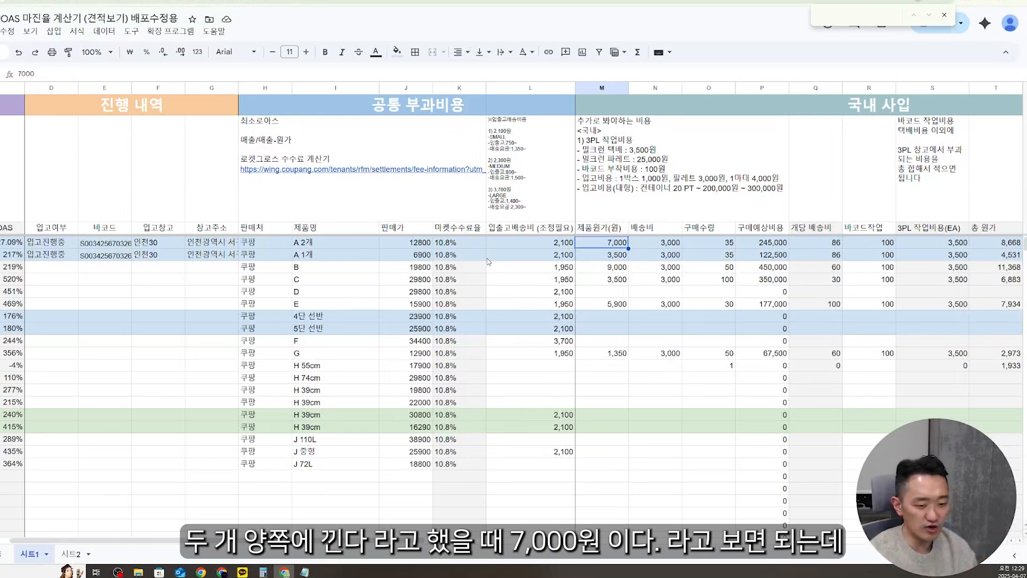
{"action": "key", "text": "Down"}
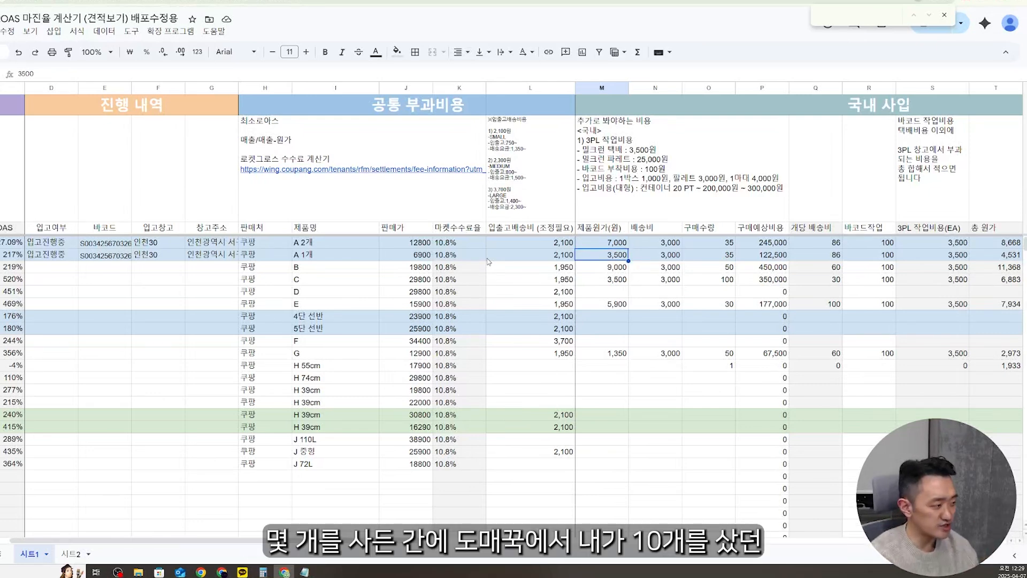
{"action": "key", "text": "Up"}
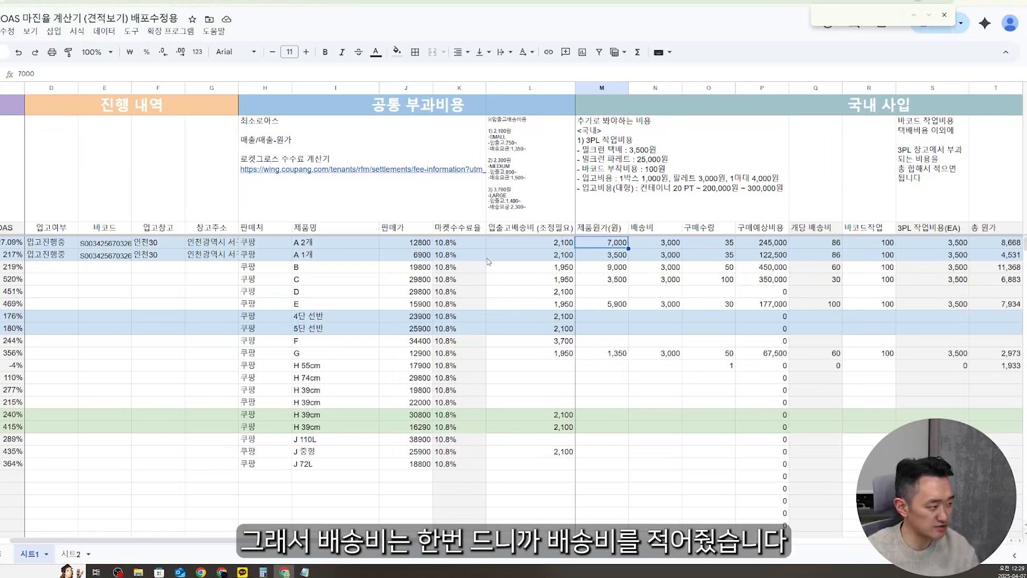
{"action": "key", "text": "Right"}
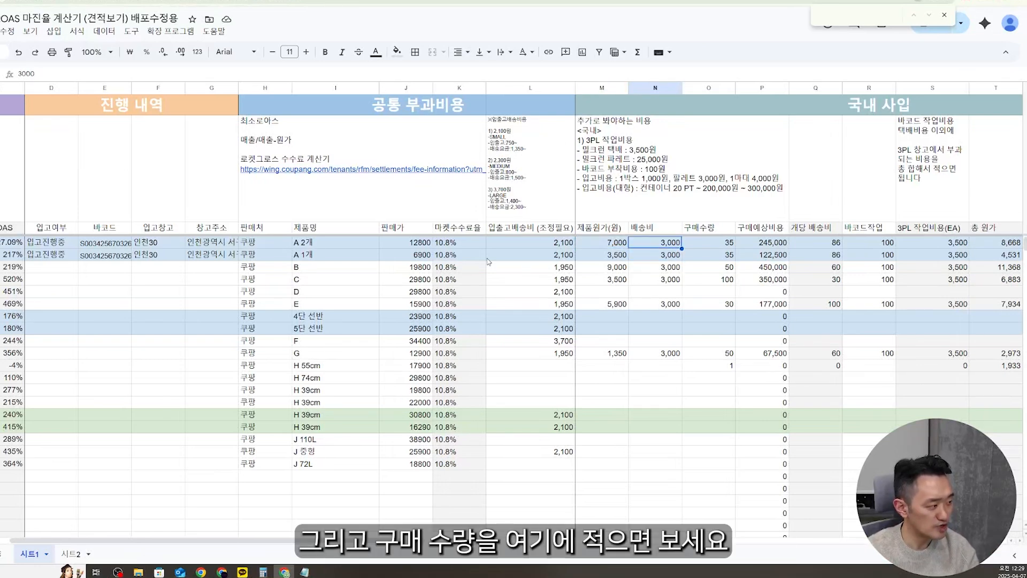
Set the 구매수량 of A 2개 to 10 and check its 구매예상비용 formula.
{"action": "key", "text": "Right"}
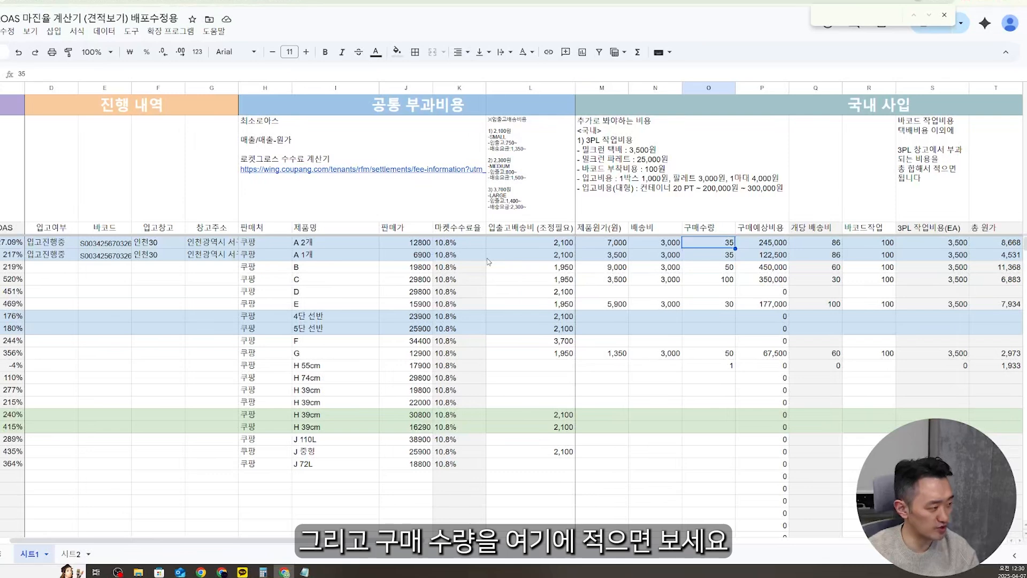
{"action": "type", "text": "10"}
{"action": "key", "text": "Return"}
{"action": "key", "text": "Up"}
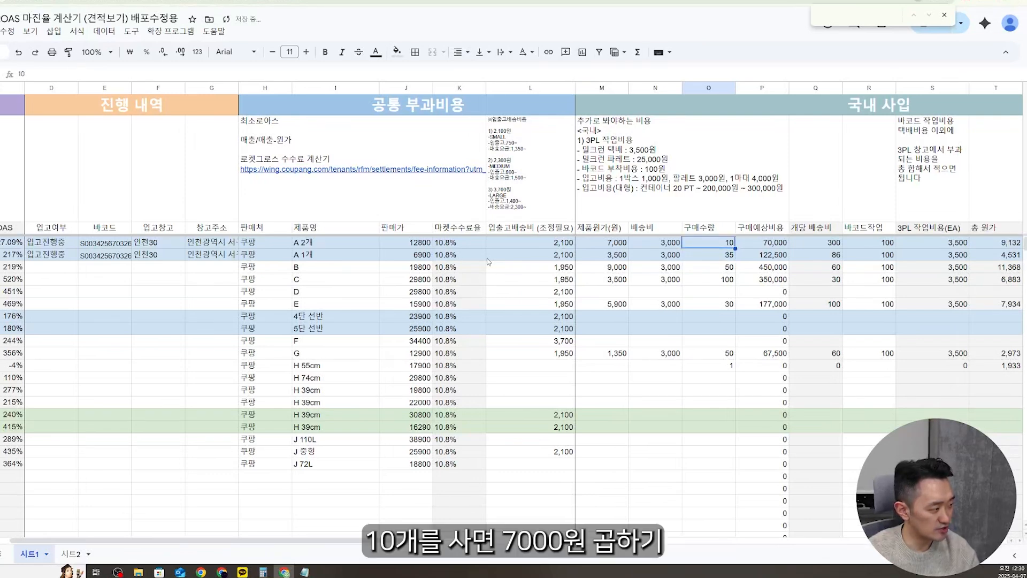
{"action": "key", "text": "Left"}
{"action": "key", "text": "Right"}
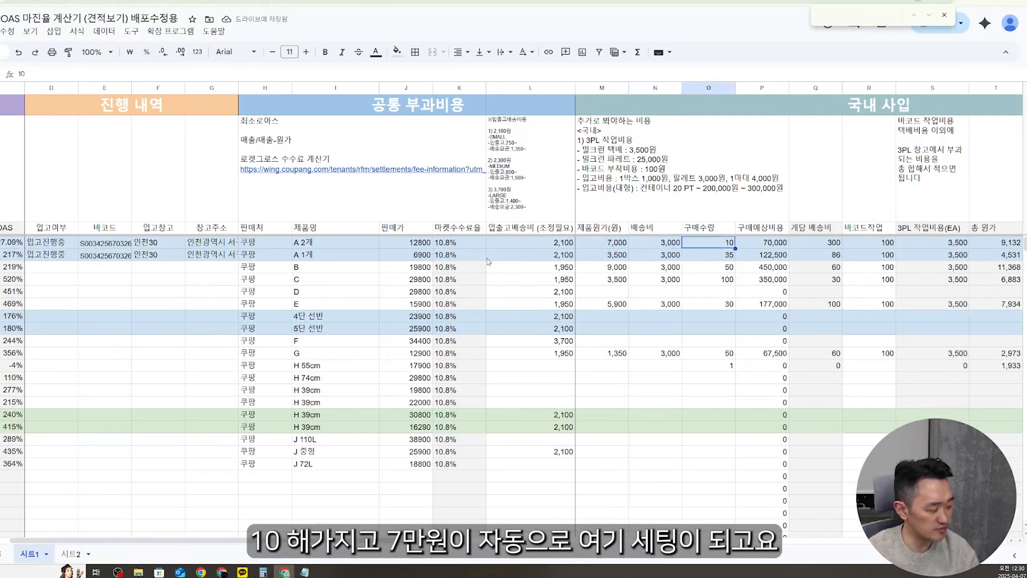
{"action": "key", "text": "Right"}
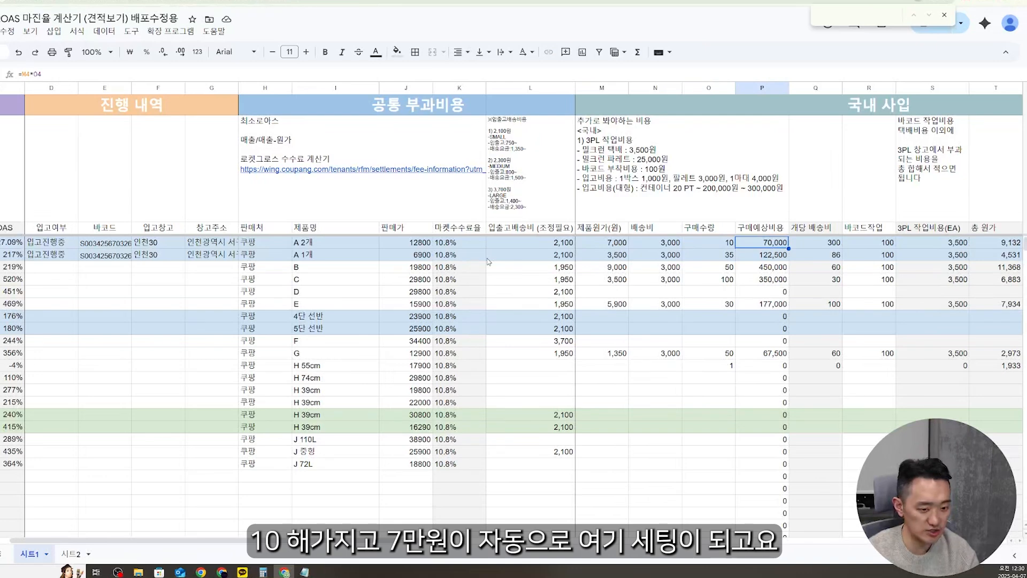
Set the 구매수량 of A 2개 back to 35 and check the recalculated 구매예상비용.
{"action": "key", "text": "Left"}
{"action": "type", "text": "35"}
{"action": "key", "text": "Return"}
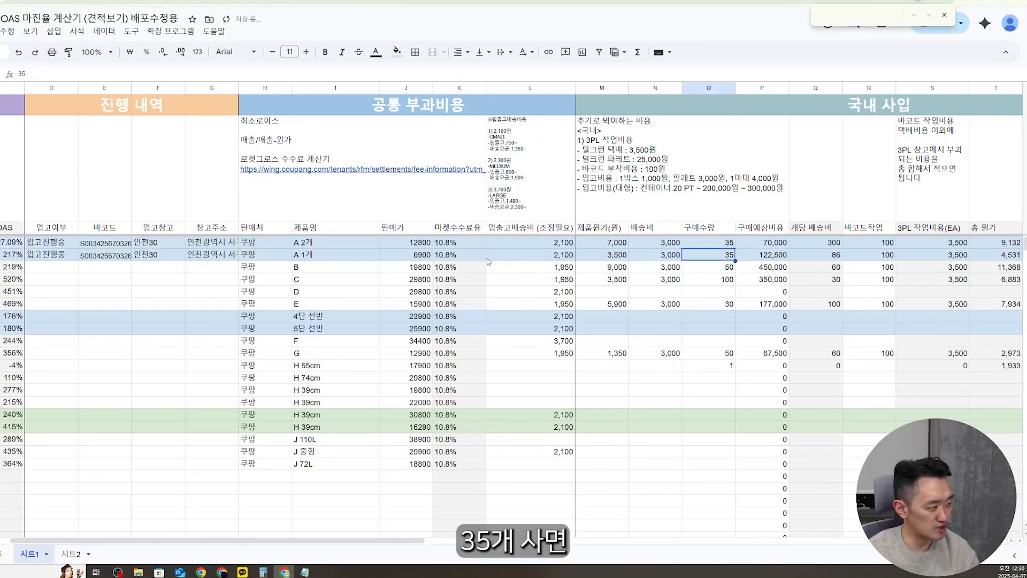
{"action": "key", "text": "Up"}
{"action": "key", "text": "Left"}
{"action": "key", "text": "Left"}
{"action": "key", "text": "Right"}
{"action": "key", "text": "Right"}
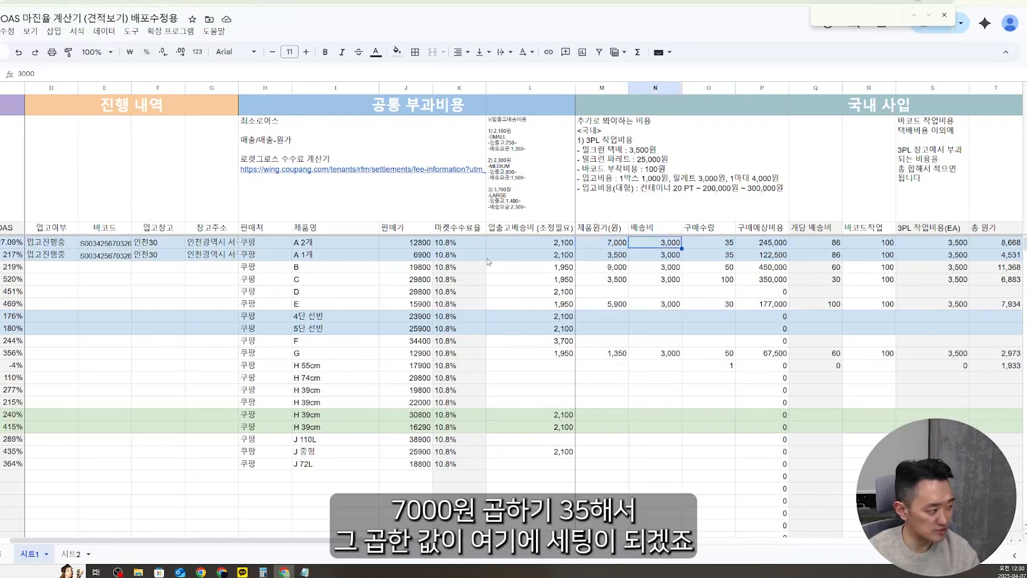
{"action": "key", "text": "Right"}
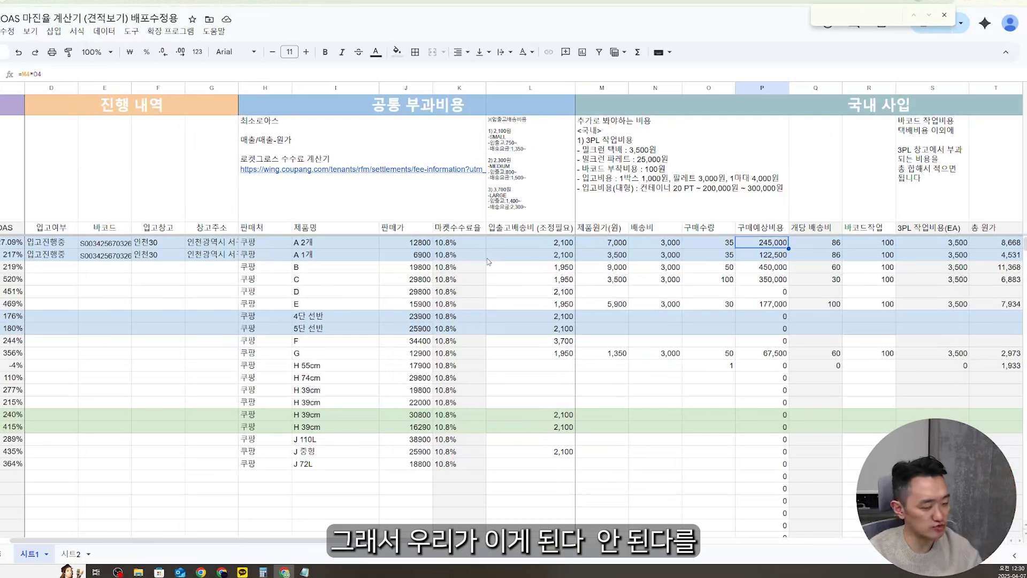
{"action": "key", "text": "Left"}
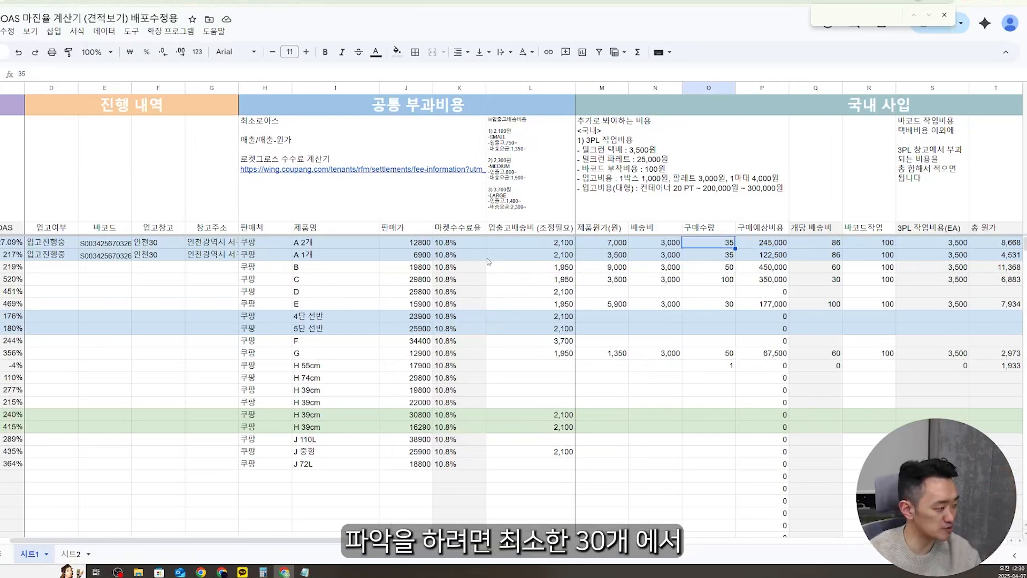
{"action": "type", "text": "30-50"}
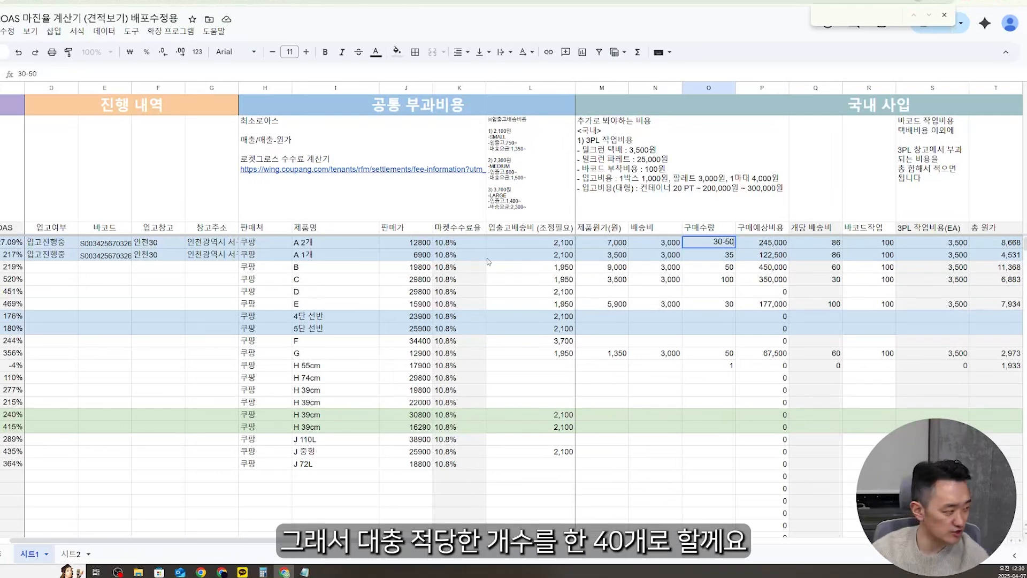
{"action": "key", "text": "Escape"}
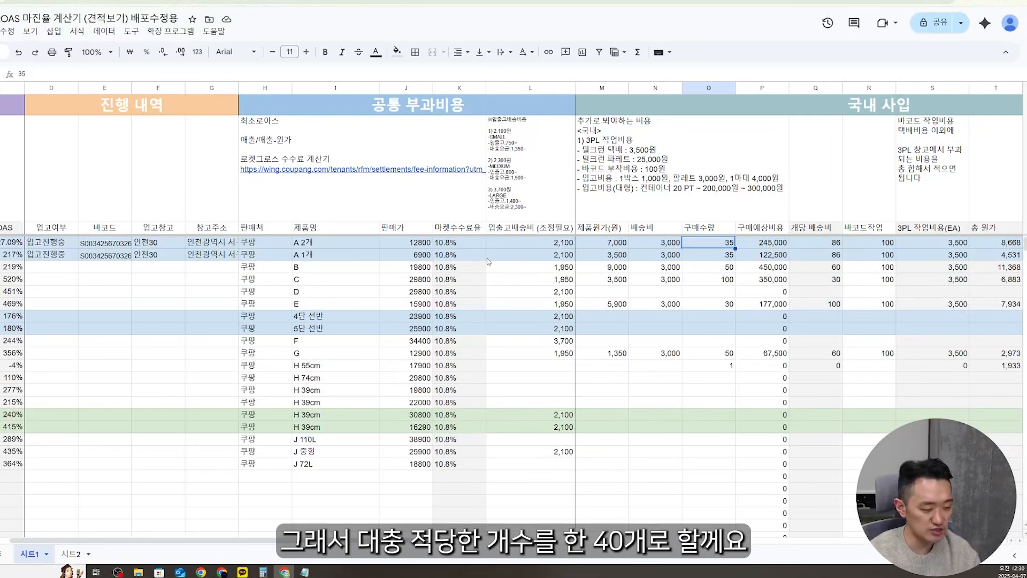
Set the 구매수량 of both A 2개 and A 1개 to 40.
{"action": "type", "text": "40"}
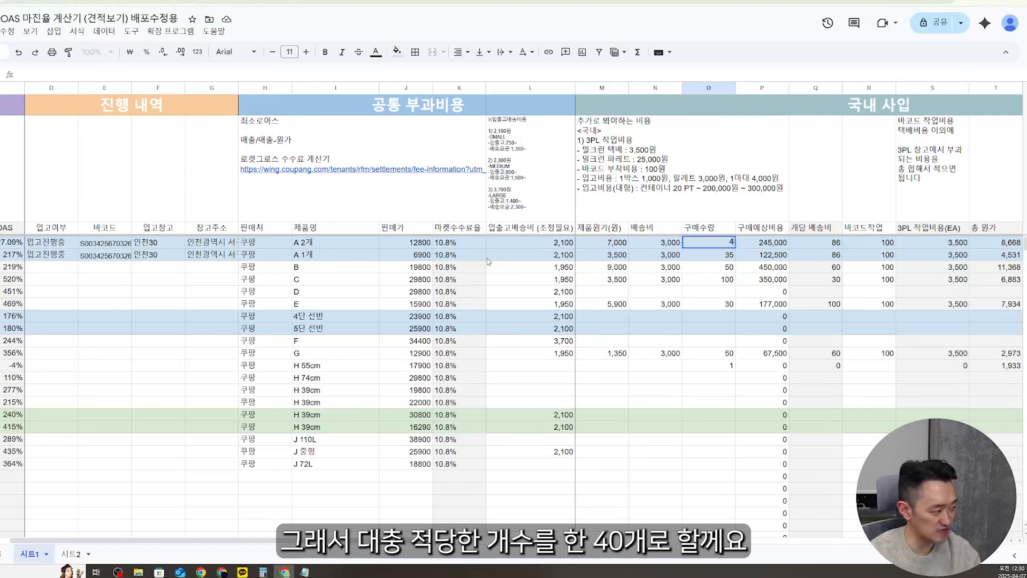
{"action": "key", "text": "Return"}
{"action": "type", "text": "40"}
{"action": "key", "text": "Return"}
{"action": "key", "text": "Up"}
{"action": "key", "text": "Up"}
{"action": "key", "text": "Down"}
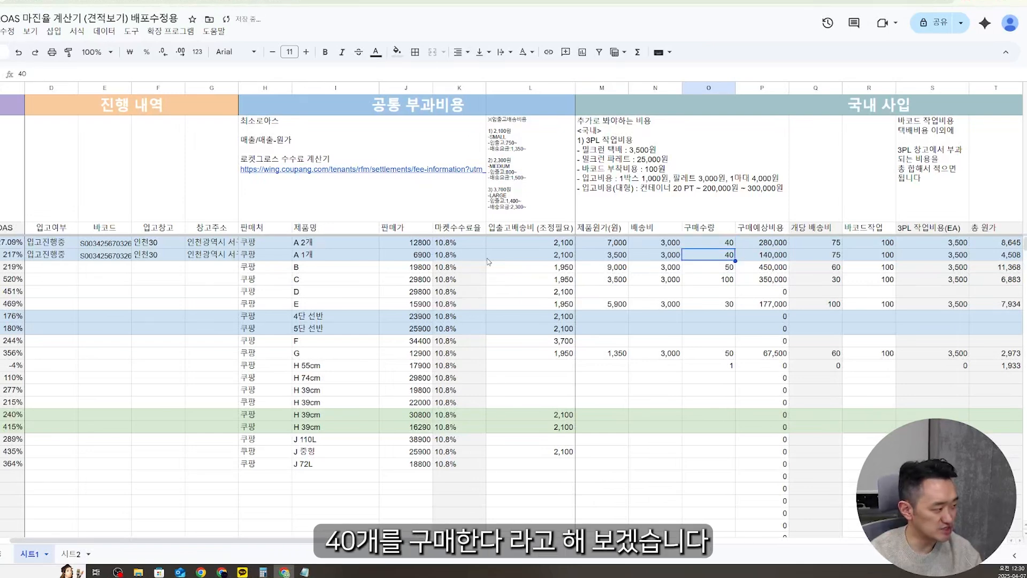
Look along the A 2개 row from its 배송비 and 구매수량 to the margin column.
{"action": "key", "text": "Up"}
{"action": "key", "text": "Left"}
{"action": "key", "text": "Right"}
{"action": "key", "text": "Right"}
{"action": "key", "text": "Left"}
{"action": "key", "text": "Left"}
{"action": "key", "text": "Right"}
{"action": "key", "text": "Right"}
{"action": "key", "text": "Right"}
{"action": "key", "text": "Right"}
{"action": "key", "text": "Right"}
{"action": "key", "text": "Right"}
{"action": "key", "text": "Right"}
{"action": "key", "text": "Right"}
{"action": "key", "text": "Right"}
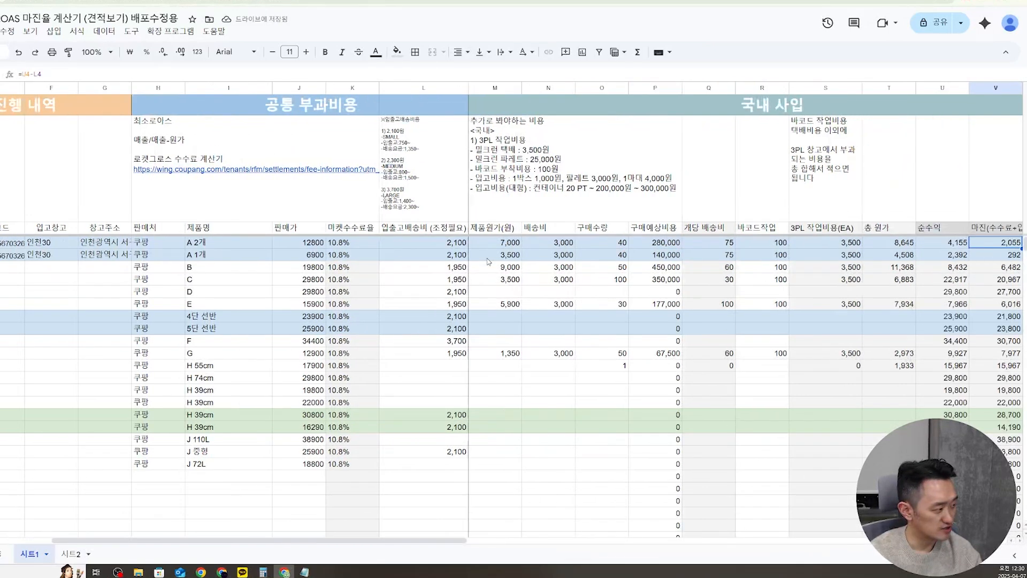
Examine how the 개당 배송비 of A 2개 is derived from its 배송비 and 구매수량.
{"action": "key", "text": "Left"}
{"action": "key", "text": "Left"}
{"action": "key", "text": "Left"}
{"action": "key", "text": "Left"}
{"action": "key", "text": "Left"}
{"action": "key", "text": "Left"}
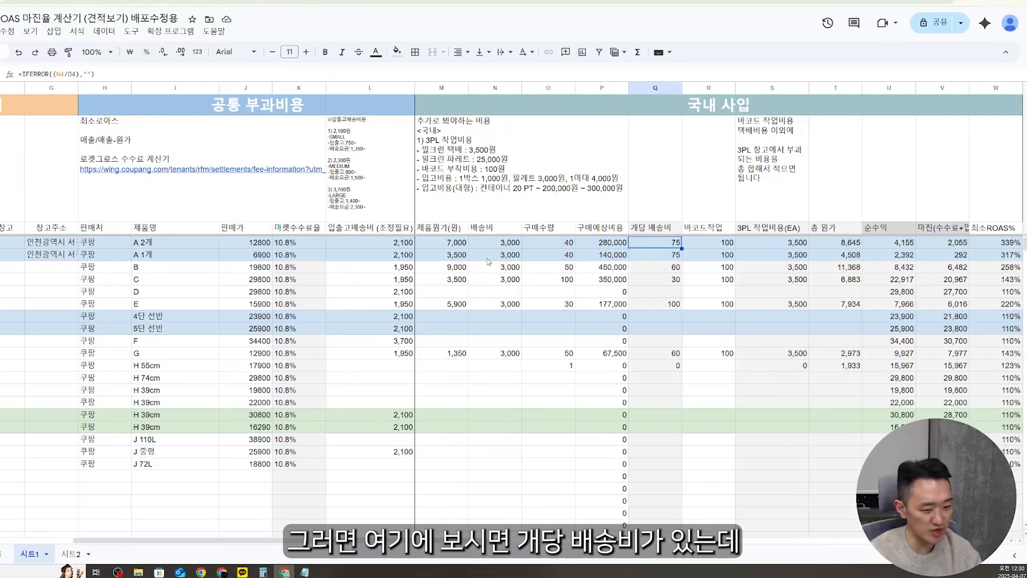
{"action": "key", "text": "Caps_Lock"}
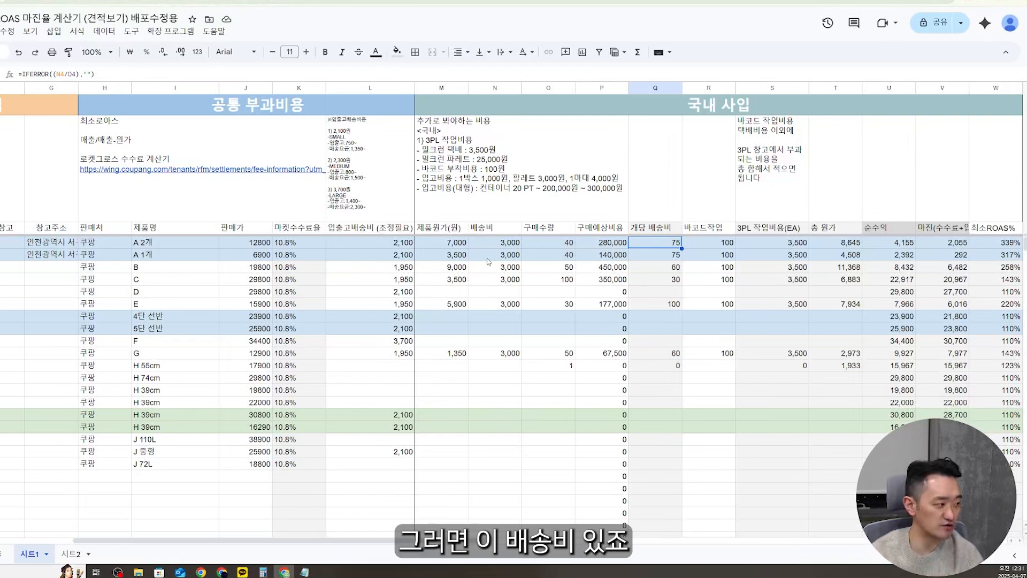
{"action": "left_click", "coordinate": [516, 242]}
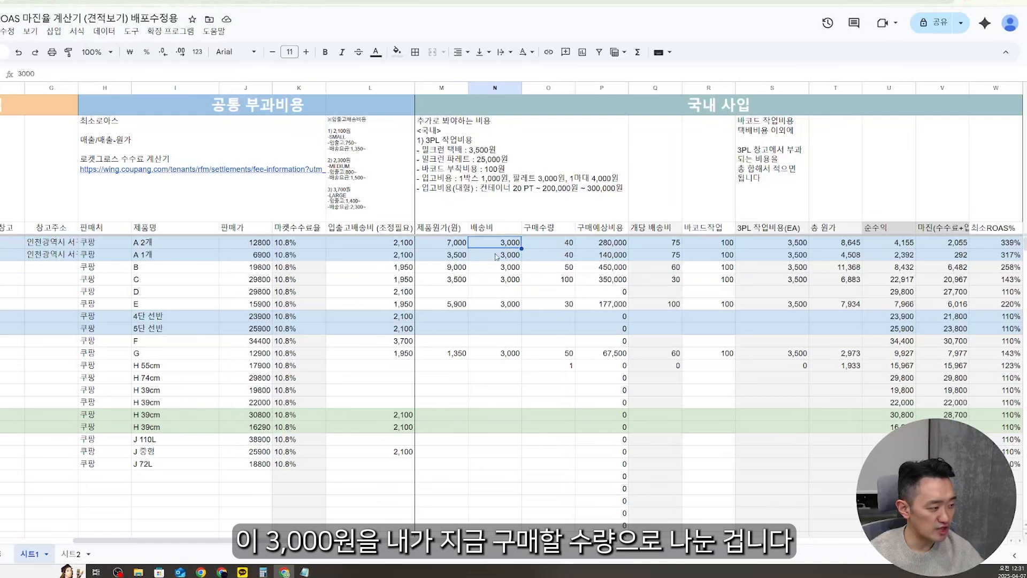
{"action": "left_click", "coordinate": [569, 244]}
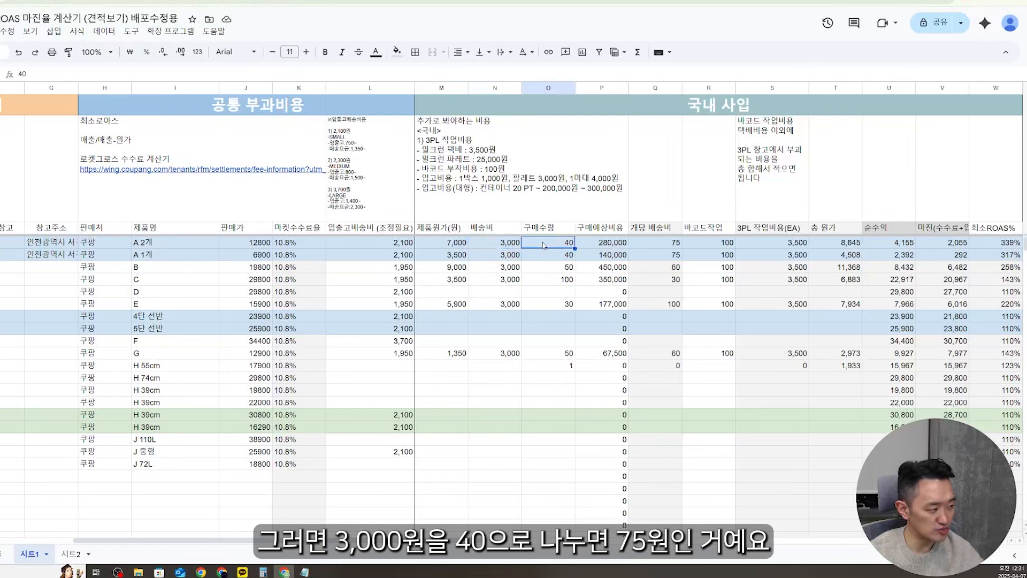
{"action": "left_click", "coordinate": [662, 244]}
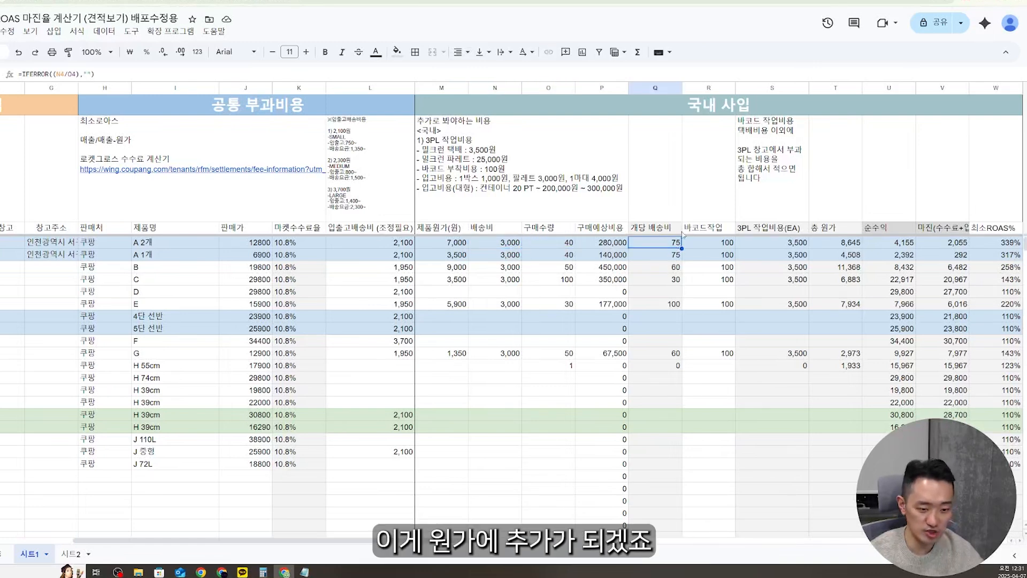
Extend the 바코드작업 column header in the 국내 사입 section to 바코드작업+OPP.
{"action": "left_click", "coordinate": [702, 245]}
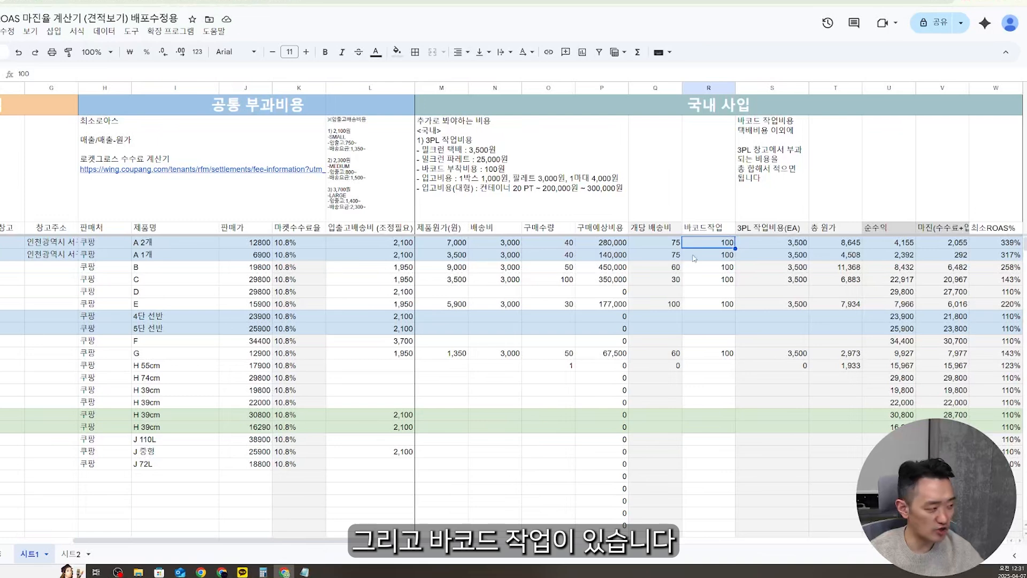
{"action": "key", "text": "Up"}
{"action": "key", "text": "Return"}
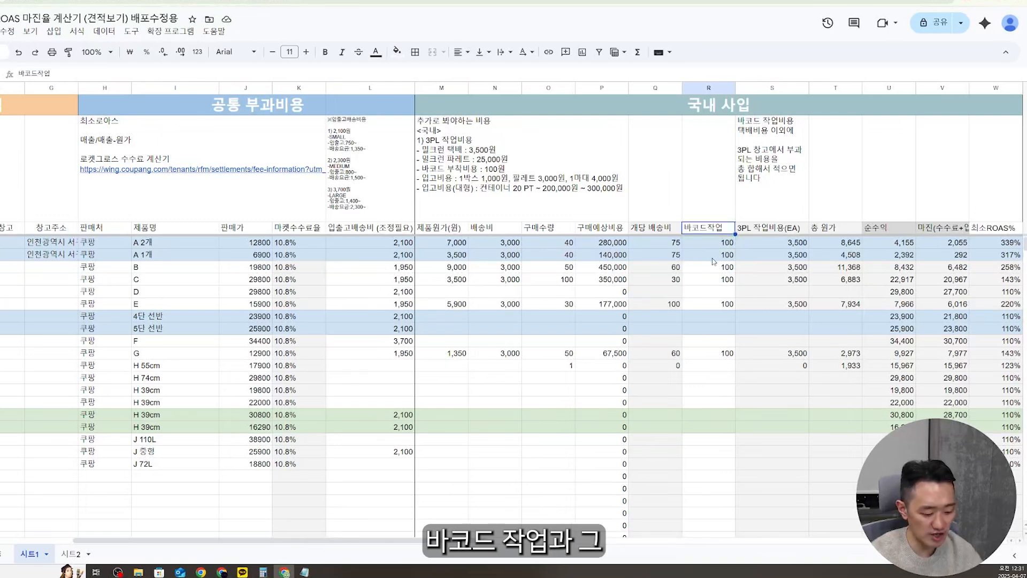
{"action": "type", "text": "+opp"}
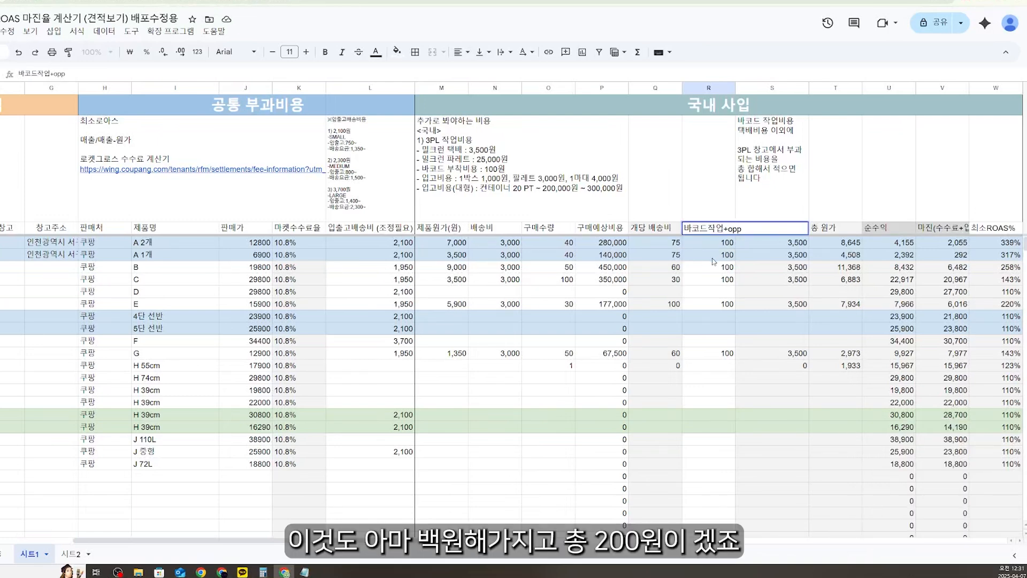
{"action": "key", "text": "Caps_Lock"}
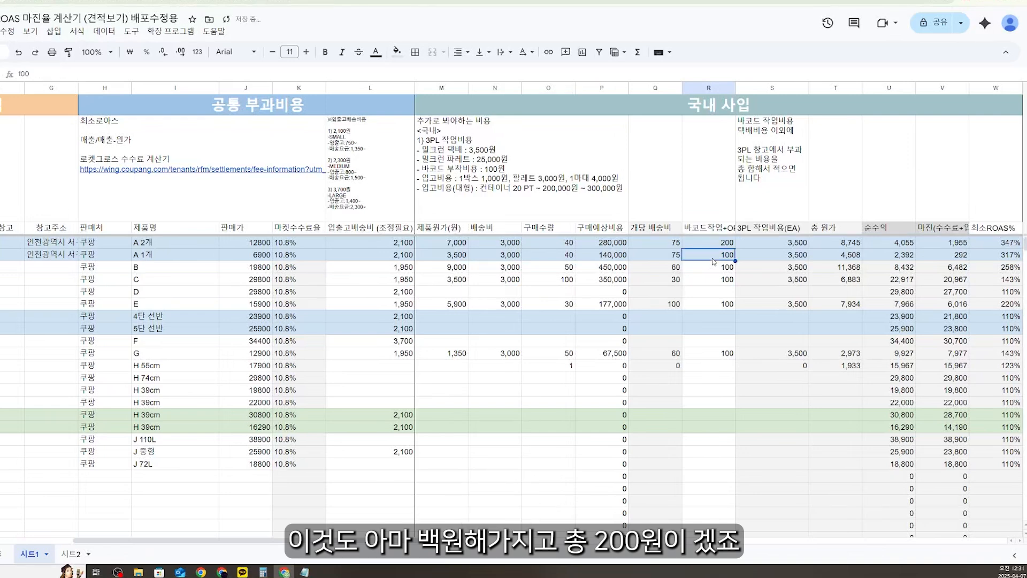
Set the 바코드작업+OPP cost of A 2개, A 1개, B and C to 200 each.
{"action": "key", "text": "Up"}
{"action": "type", "text": "200"}
{"action": "key", "text": "Return"}
{"action": "type", "text": "200"}
{"action": "key", "text": "Return"}
{"action": "type", "text": "200"}
{"action": "key", "text": "Return"}
{"action": "type", "text": "200"}
{"action": "key", "text": "Return"}
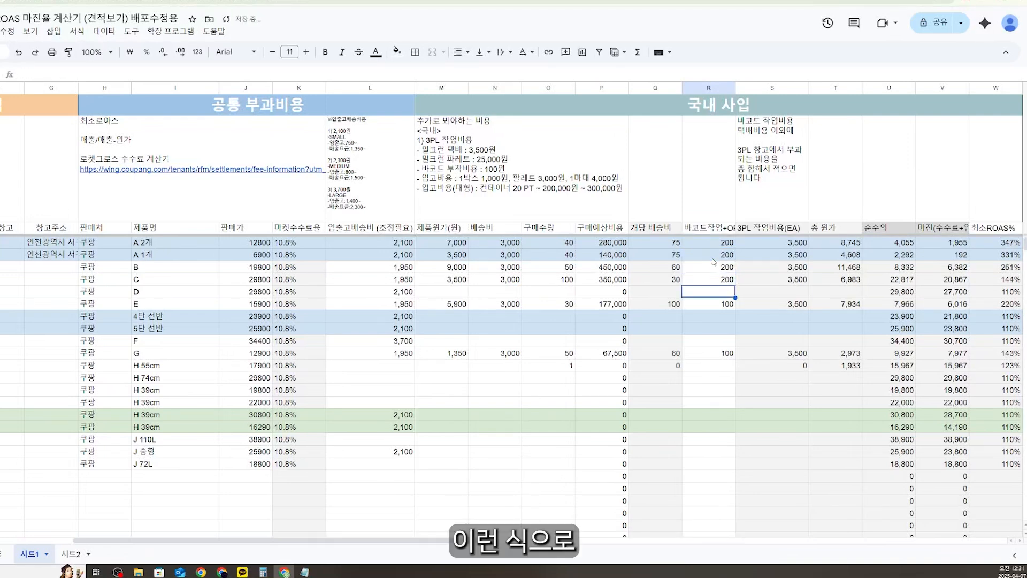
Look along the A 2개 row from 구매수량 through 바코드작업+OPP to 3PL 작업비용(EA).
{"action": "key", "text": "Up"}
{"action": "key", "text": "Up"}
{"action": "key", "text": "Up"}
{"action": "key", "text": "Up"}
{"action": "key", "text": "Left"}
{"action": "key", "text": "Left"}
{"action": "key", "text": "Left"}
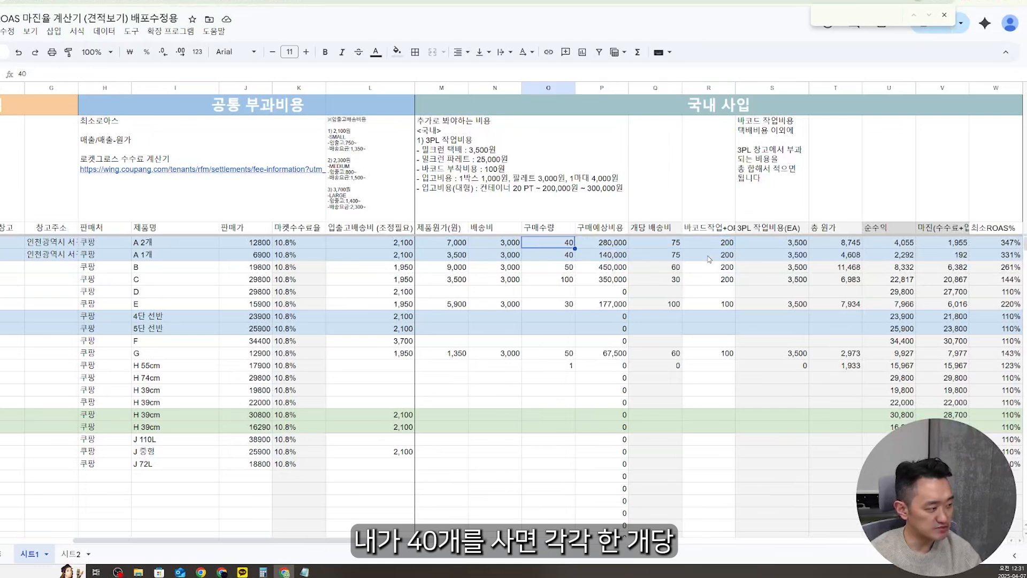
{"action": "key", "text": "Right"}
{"action": "key", "text": "Right"}
{"action": "key", "text": "Right"}
{"action": "key", "text": "Right"}
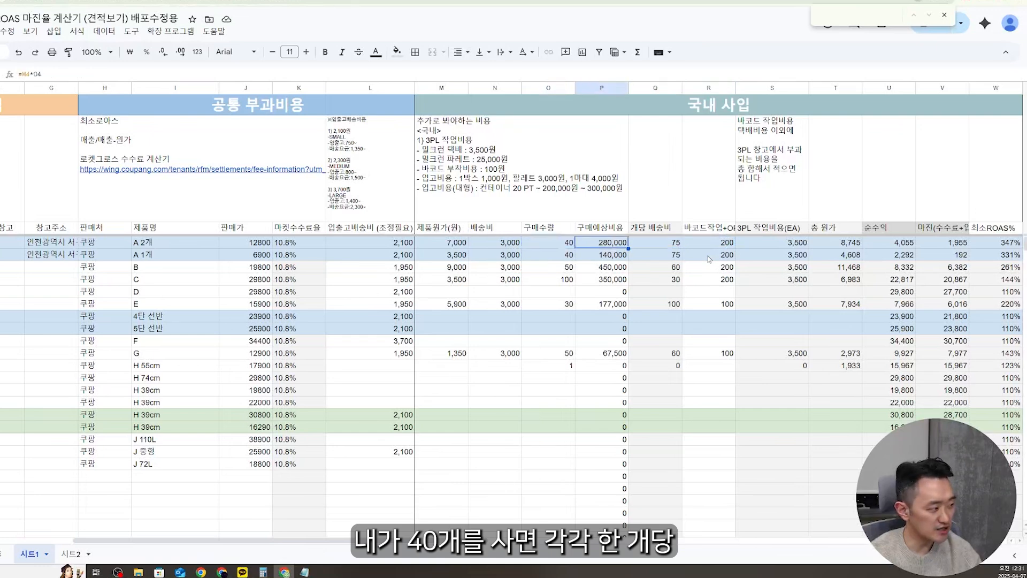
{"action": "key", "text": "Left"}
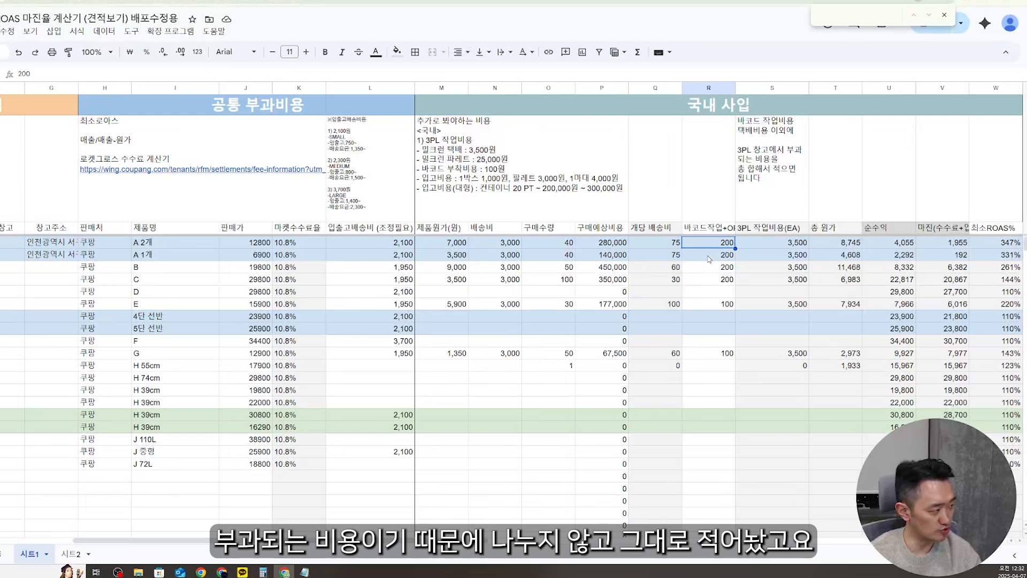
{"action": "key", "text": "Right"}
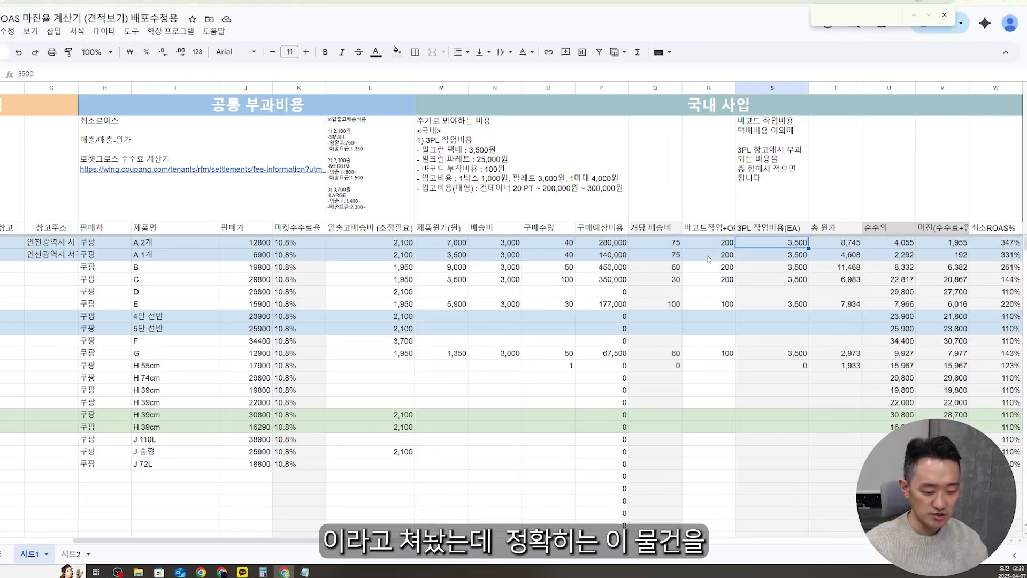
Examine the 제품원가(원), 배송비 and 구매수량 cells of A 2개 and A 1개.
{"action": "key", "text": "Left"}
{"action": "key", "text": "Left"}
{"action": "key", "text": "Left"}
{"action": "key", "text": "Left"}
{"action": "key", "text": "Left"}
{"action": "key", "text": "Left"}
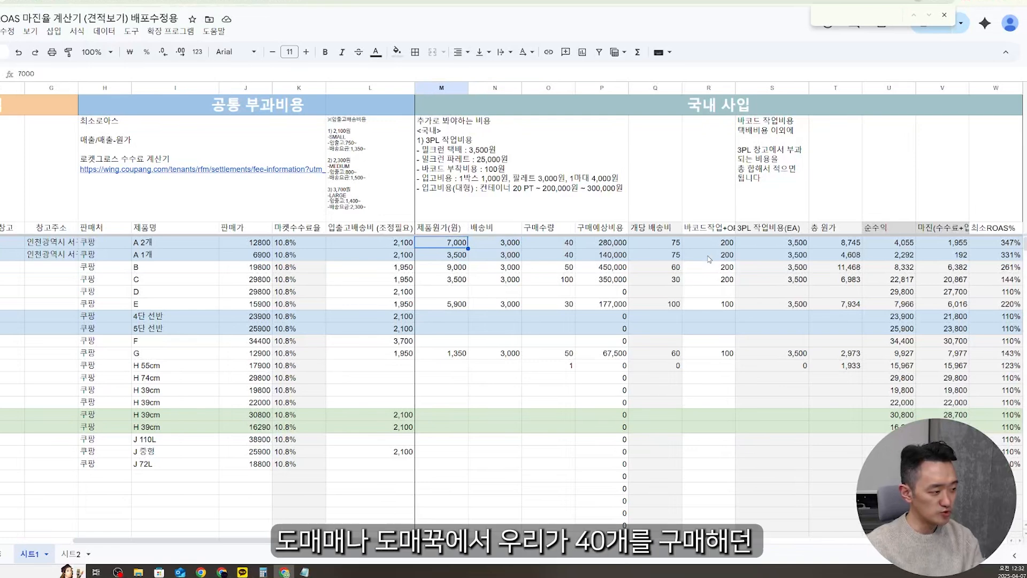
{"action": "key", "text": "shift+Right"}
{"action": "key", "text": "shift+Right"}
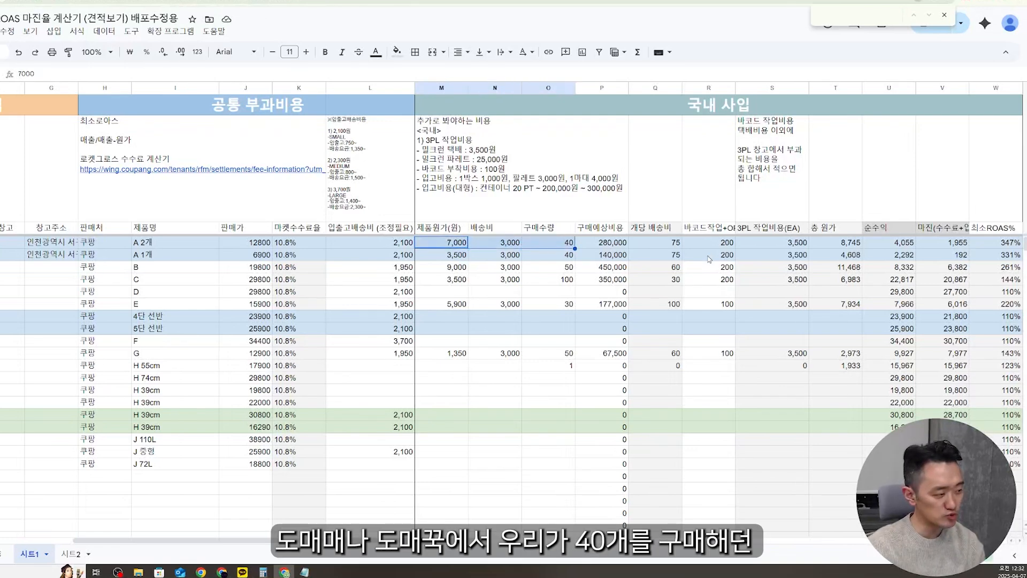
{"action": "key", "text": "shift+Down"}
{"action": "key", "text": "Right"}
{"action": "key", "text": "Right"}
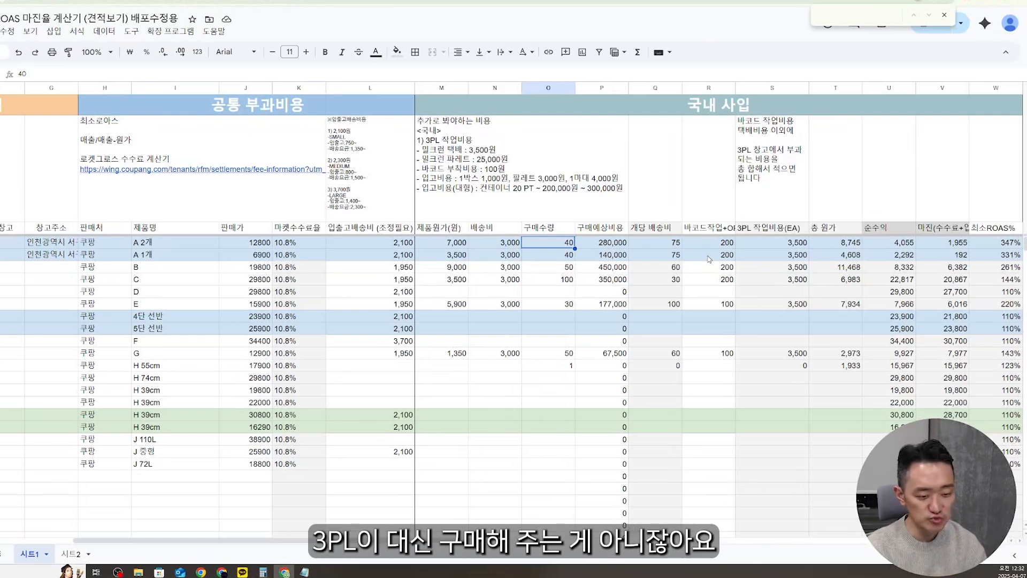
{"action": "key", "text": "Right"}
{"action": "key", "text": "Right"}
Highlight the purchase cost cells of A 2개 and A 1개, starting from 제품원가(원).
{"action": "key", "text": "Left"}
{"action": "key", "text": "Left"}
{"action": "key", "text": "Left"}
{"action": "key", "text": "Left"}
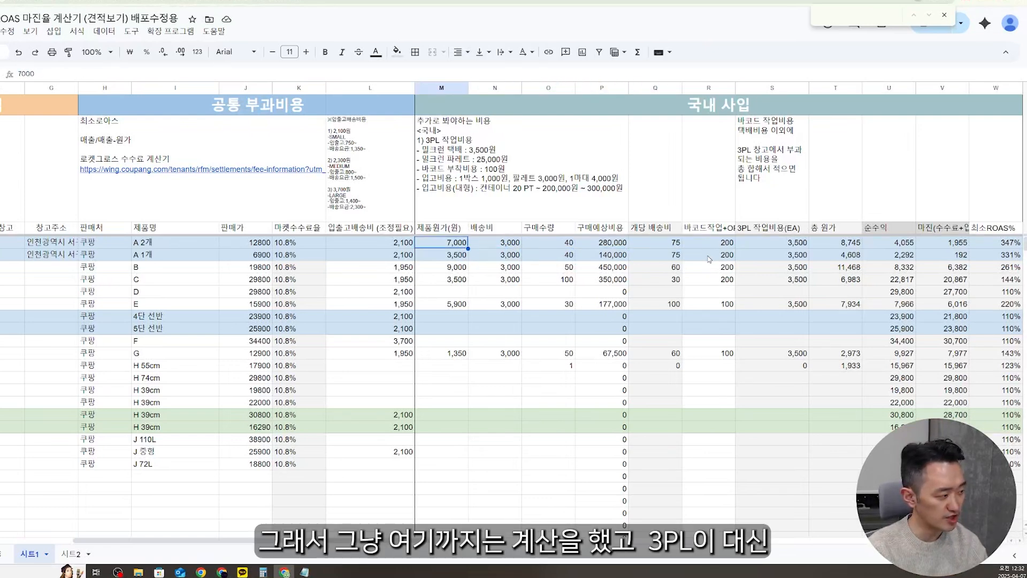
{"action": "key", "text": "shift+Right"}
{"action": "key", "text": "shift+Right"}
{"action": "key", "text": "shift+Right"}
{"action": "key", "text": "shift+Right"}
{"action": "key", "text": "shift+Down"}
Review the 바코드작업+OPP header and its cost for A 2개.
{"action": "key", "text": "Right"}
{"action": "key", "text": "Right"}
{"action": "key", "text": "Right"}
{"action": "key", "text": "Right"}
{"action": "key", "text": "Right"}
{"action": "key", "text": "Right"}
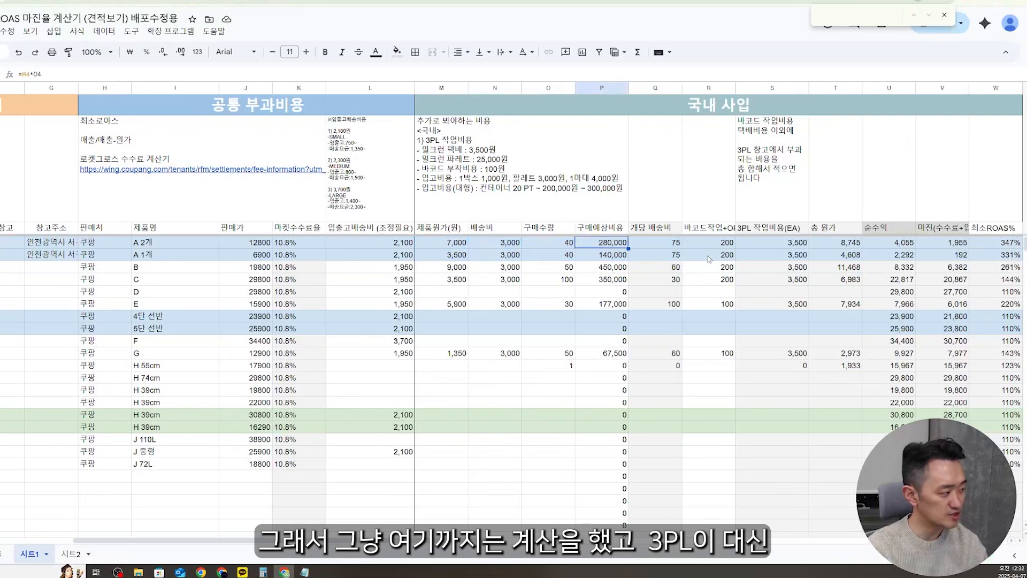
{"action": "key", "text": "Left"}
{"action": "key", "text": "Up"}
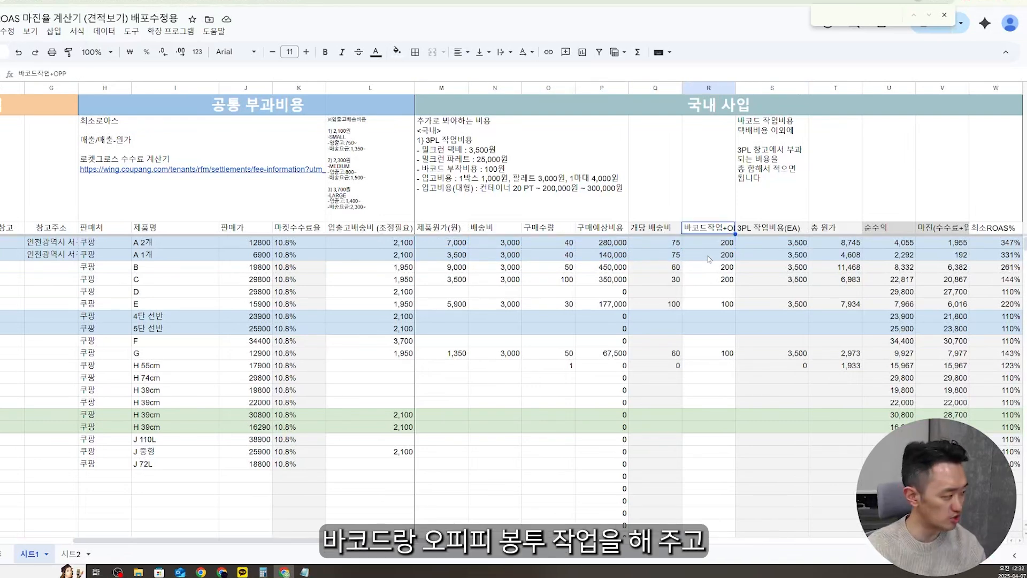
{"action": "key", "text": "Down"}
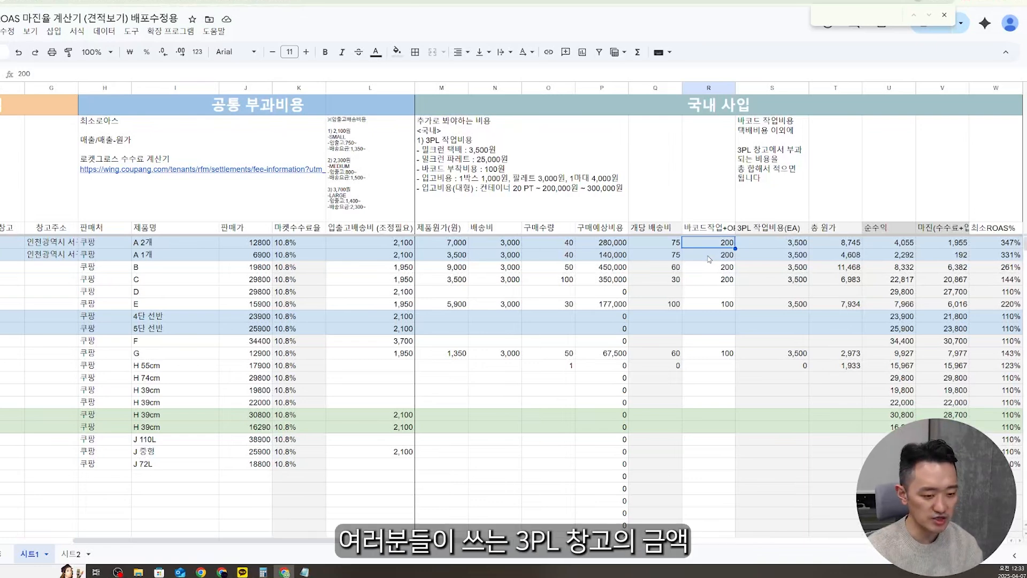
Try 5000 and 4000 as the 3PL 작업비용(EA) of A 2개.
{"action": "key", "text": "Right"}
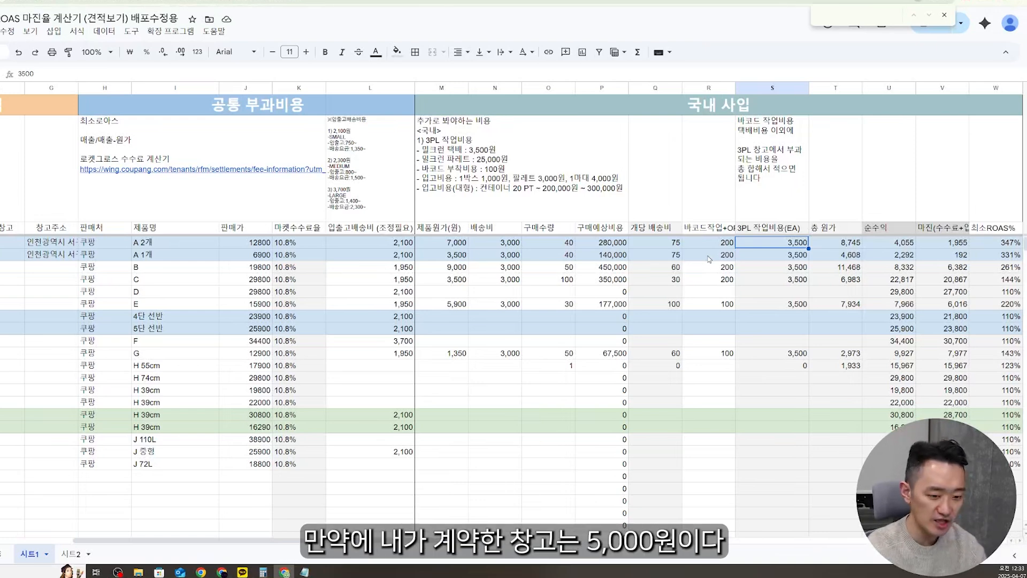
{"action": "type", "text": "5000"}
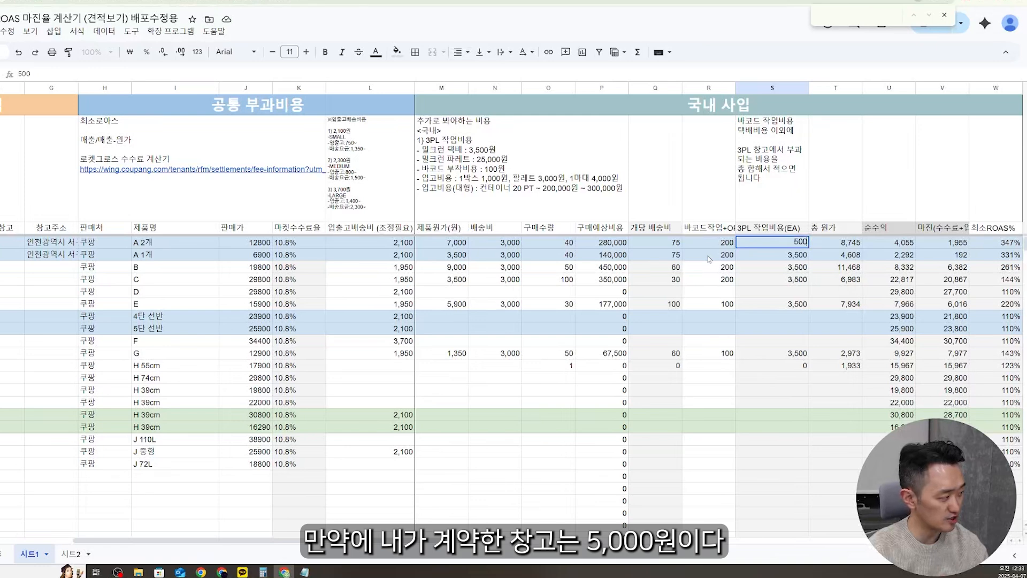
{"action": "key", "text": "Return"}
{"action": "key", "text": "Up"}
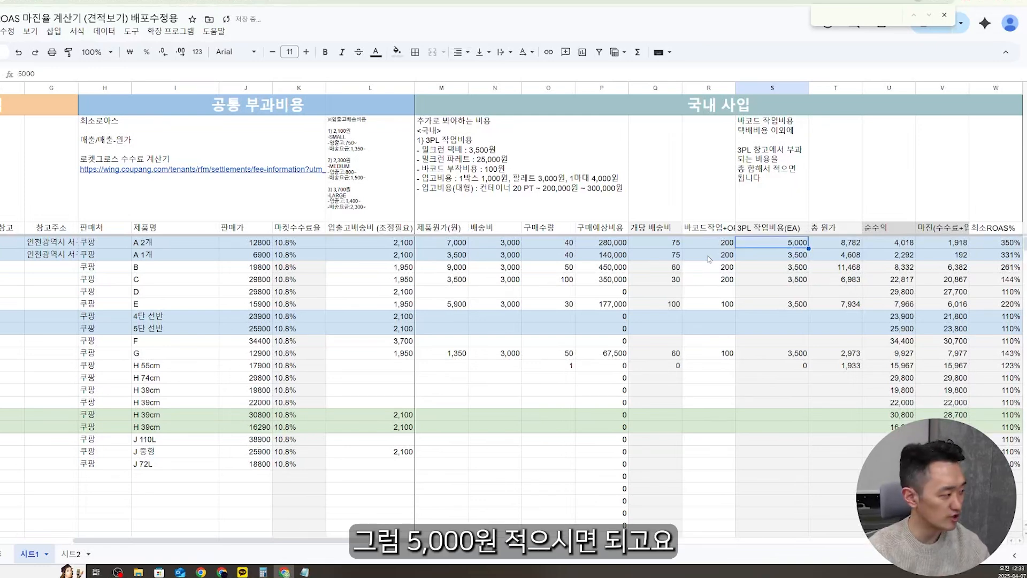
{"action": "type", "text": "4000"}
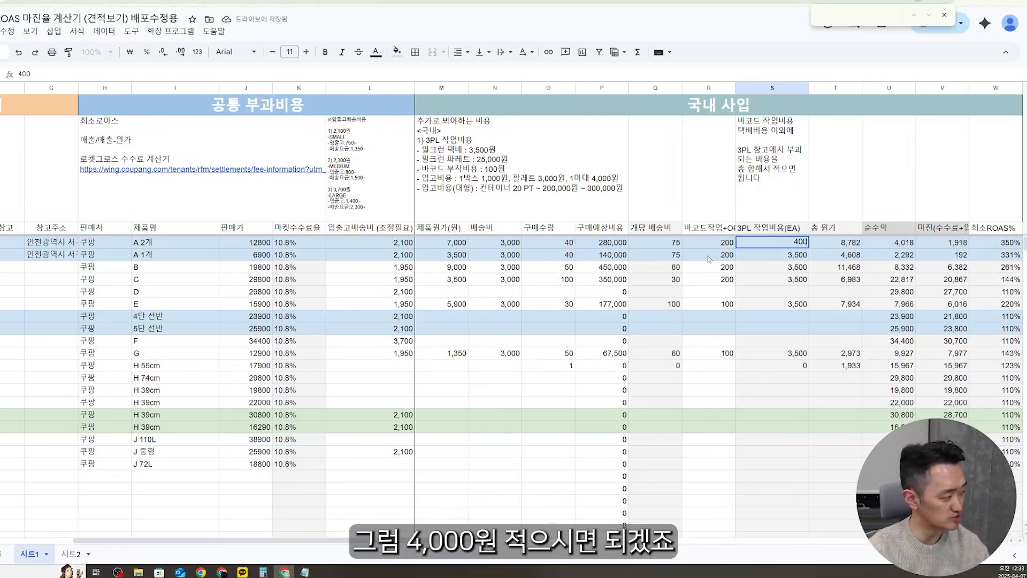
{"action": "key", "text": "Return"}
{"action": "key", "text": "Up"}
Set the 3PL 작업비용(EA) of A 2개 back to 3500.
{"action": "type", "text": "3500"}
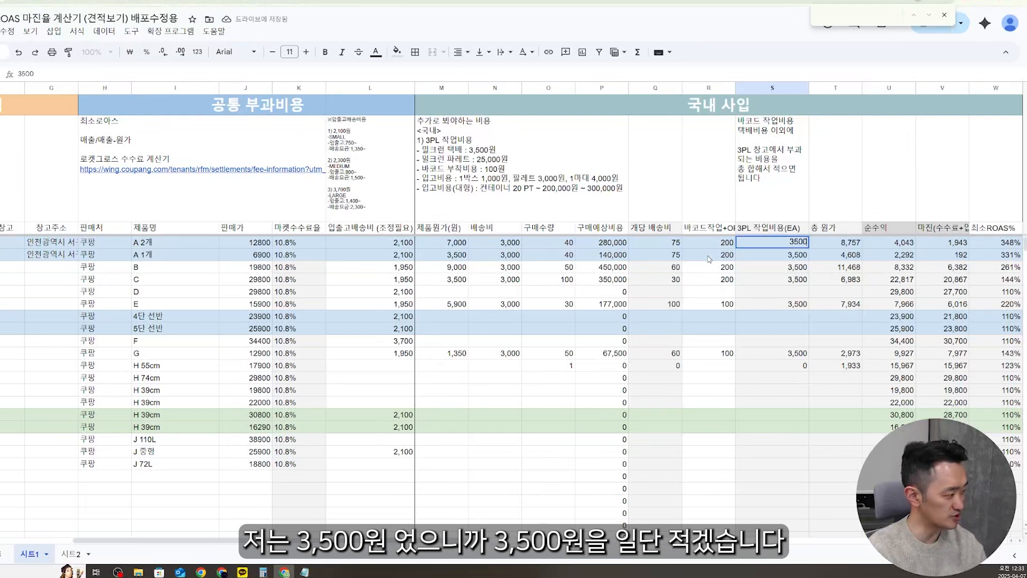
{"action": "key", "text": "Return"}
{"action": "key", "text": "Up"}
{"action": "key", "text": "Caps_Lock"}
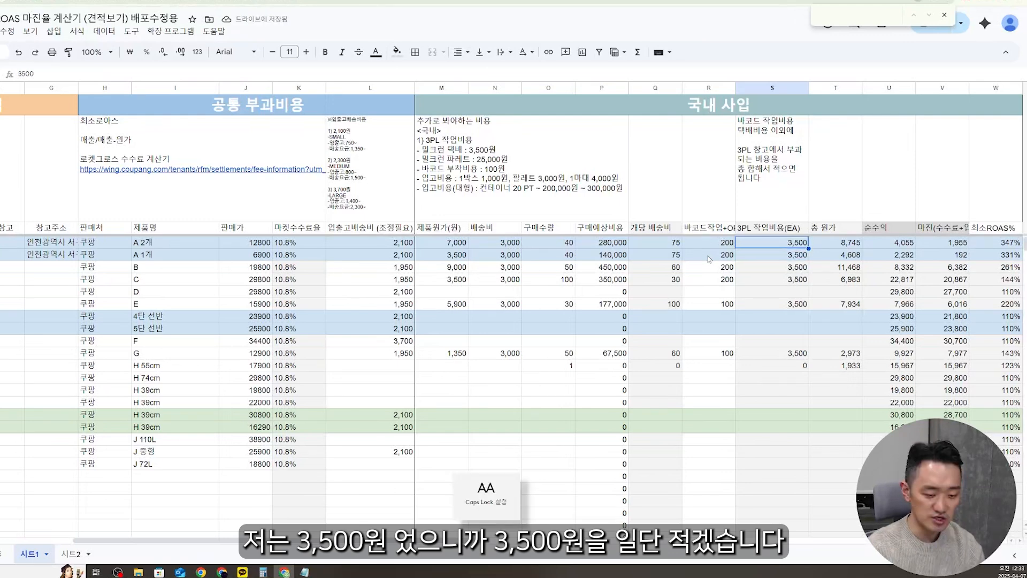
Examine the 총 원가 formula of A 2개, including the market fee part J4*K4, leaving it unedited.
{"action": "key", "text": "Right"}
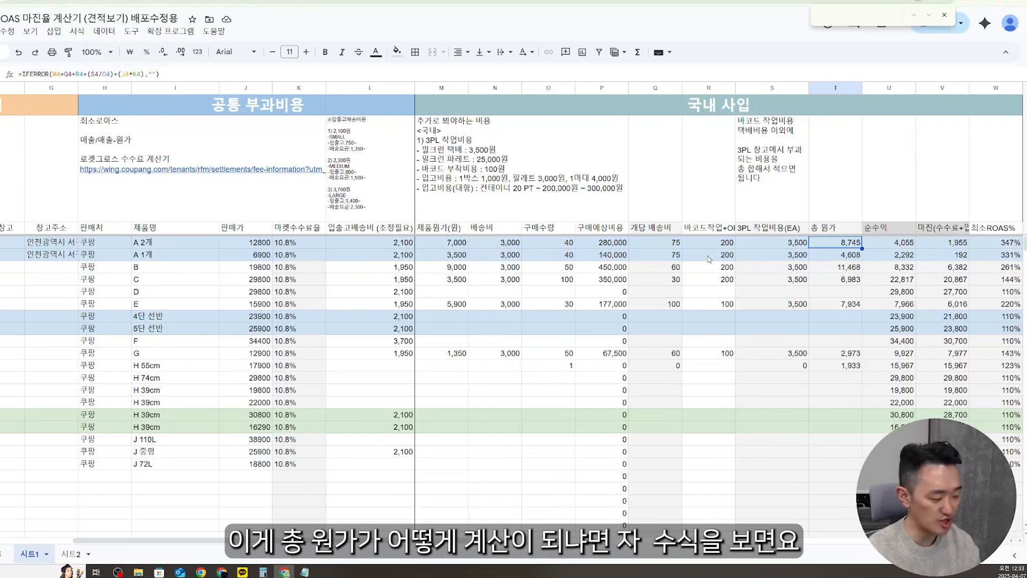
{"action": "double_click", "coordinate": [834, 243]}
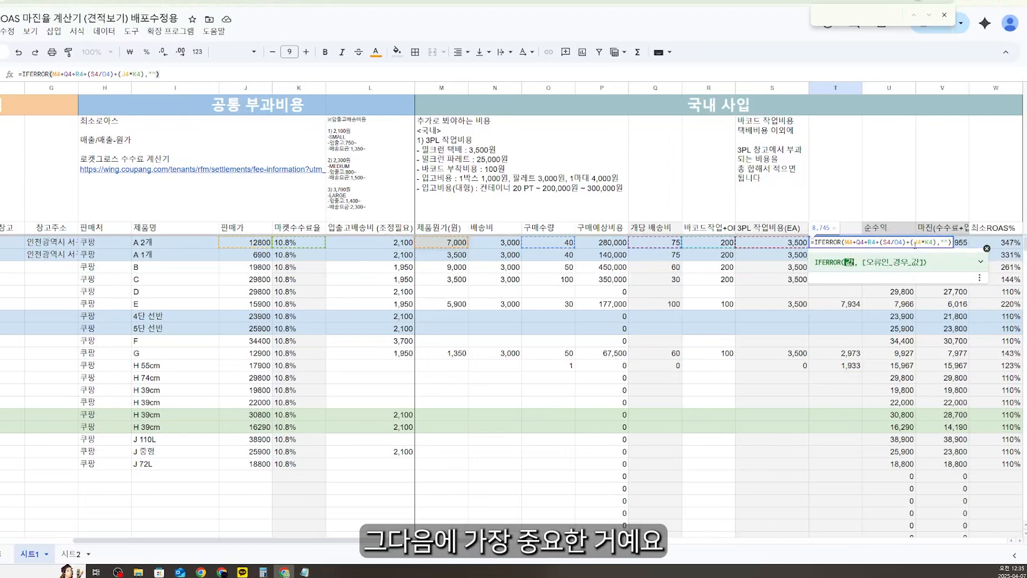
{"action": "left_click_drag", "start_coordinate": [915, 242], "coordinate": [933, 242]}
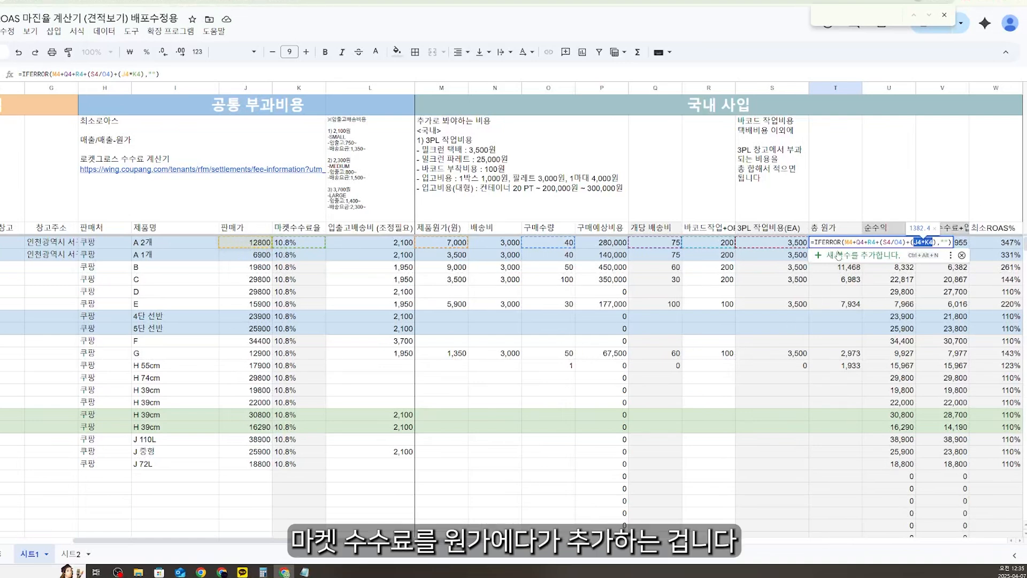
{"action": "key", "text": "Escape"}
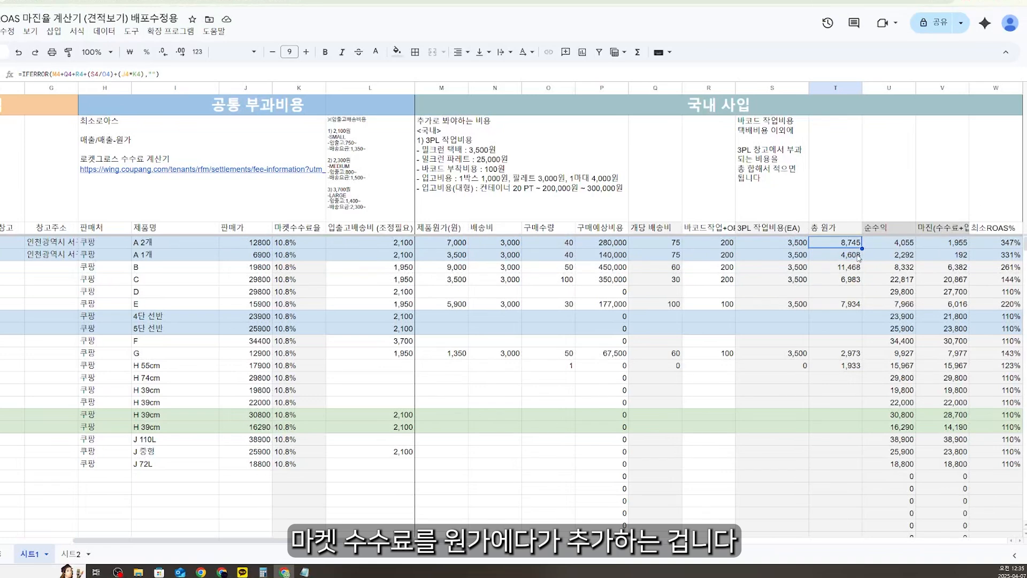
{"action": "scroll", "coordinate": [935, 246], "scroll_direction": "right", "scroll_amount": 1}
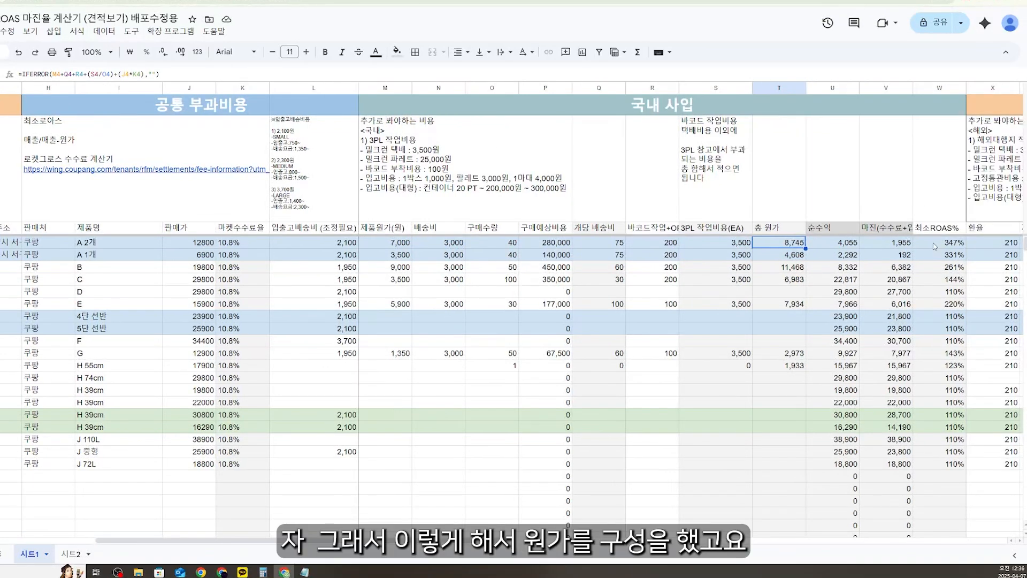
{"action": "key", "text": "F2"}
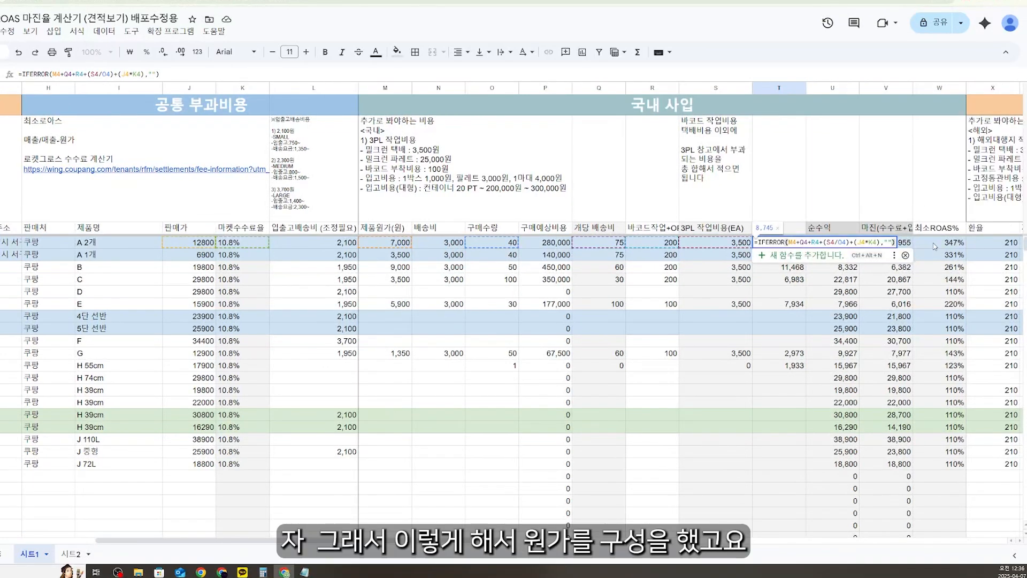
{"action": "key", "text": "Escape"}
Examine how the 순수익 of A 2개 is derived from its 판매가 and 총 원가.
{"action": "key", "text": "Right"}
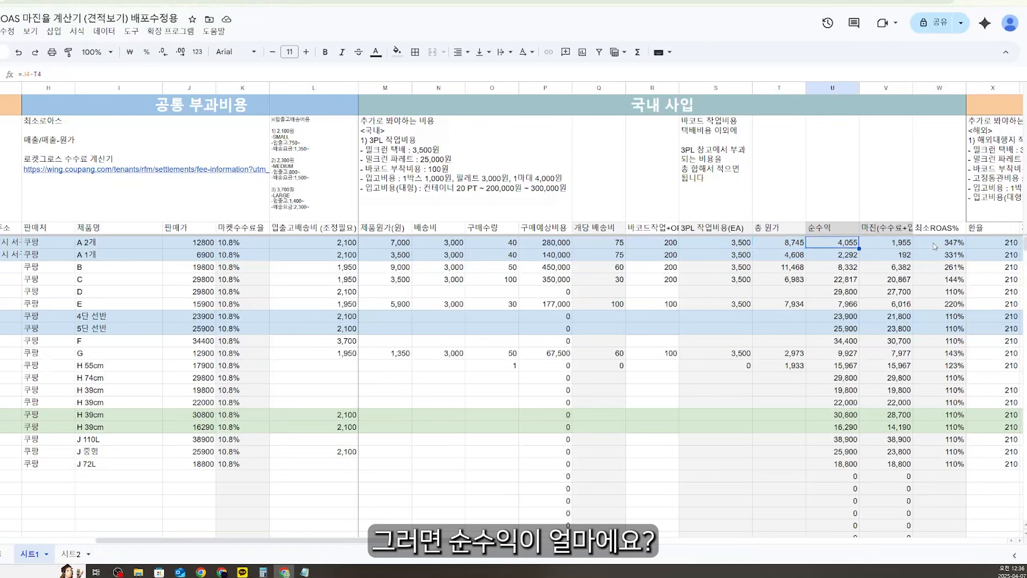
{"action": "key", "text": "F2"}
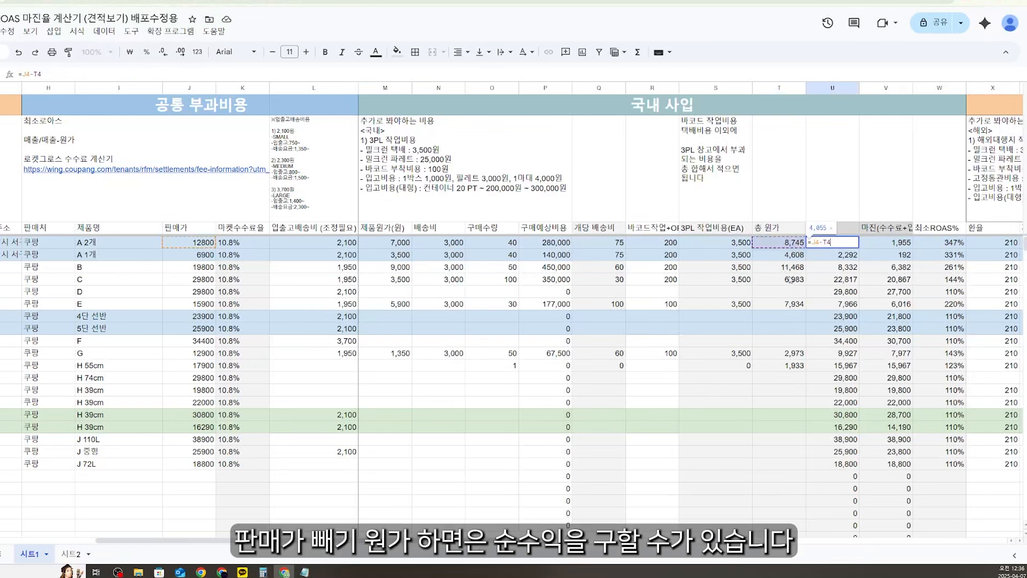
{"action": "key", "text": "Escape"}
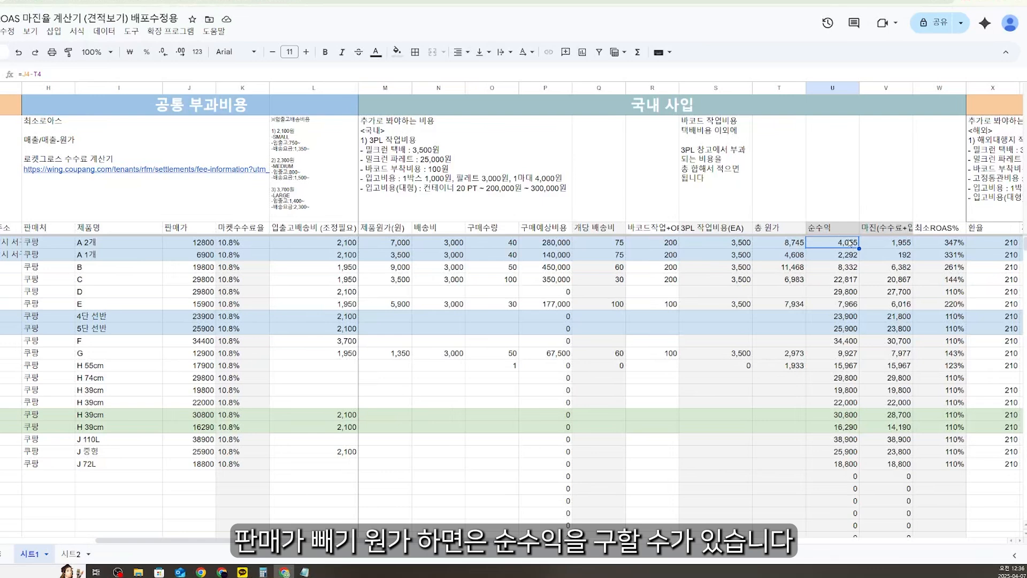
{"action": "key", "text": "Left"}
{"action": "key", "text": "Right"}
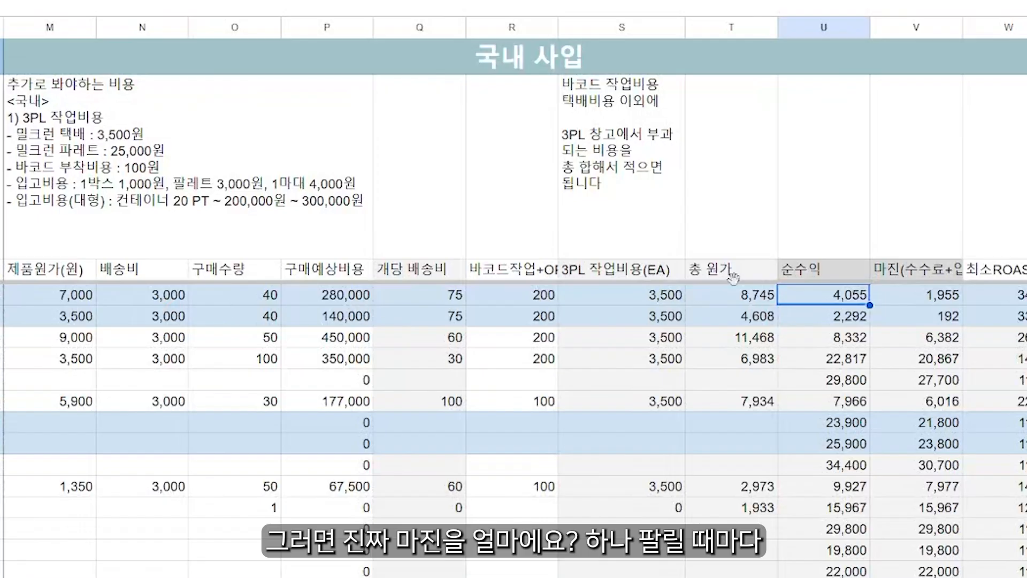
Check the margin of A 2개 after fees against its product name.
{"action": "left_click", "coordinate": [900, 302]}
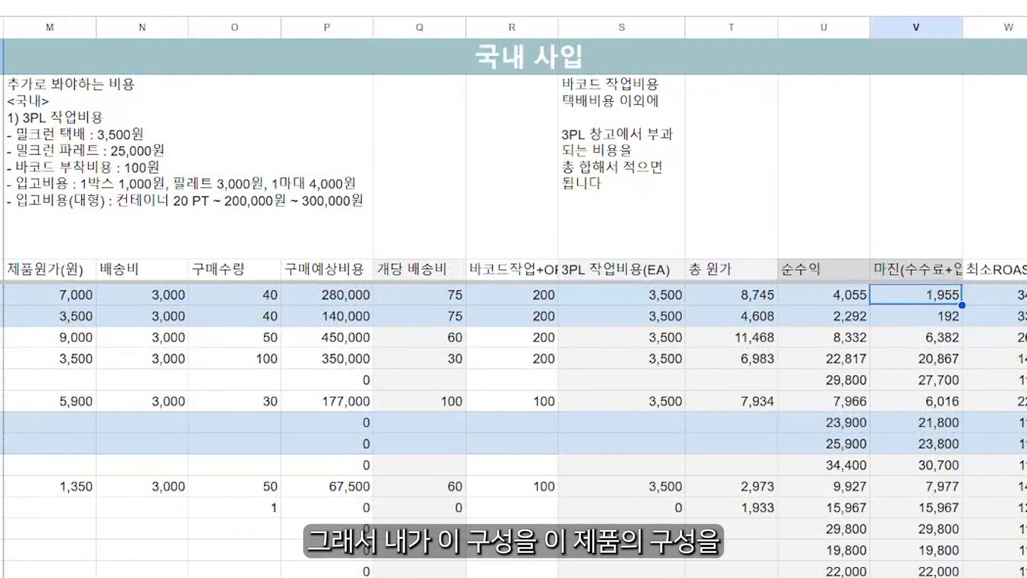
{"action": "left_click", "coordinate": [118, 243]}
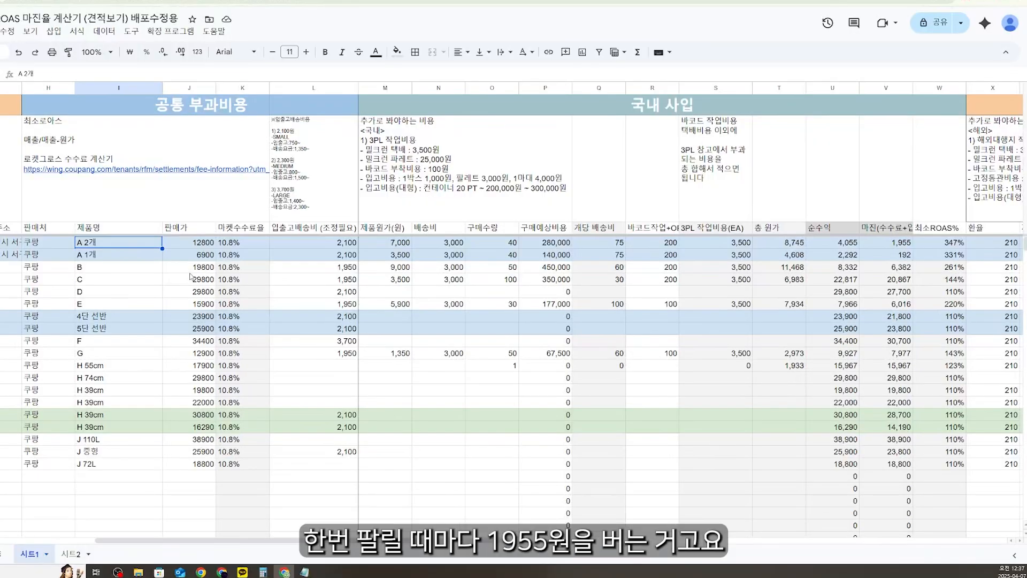
{"action": "left_click", "coordinate": [898, 245]}
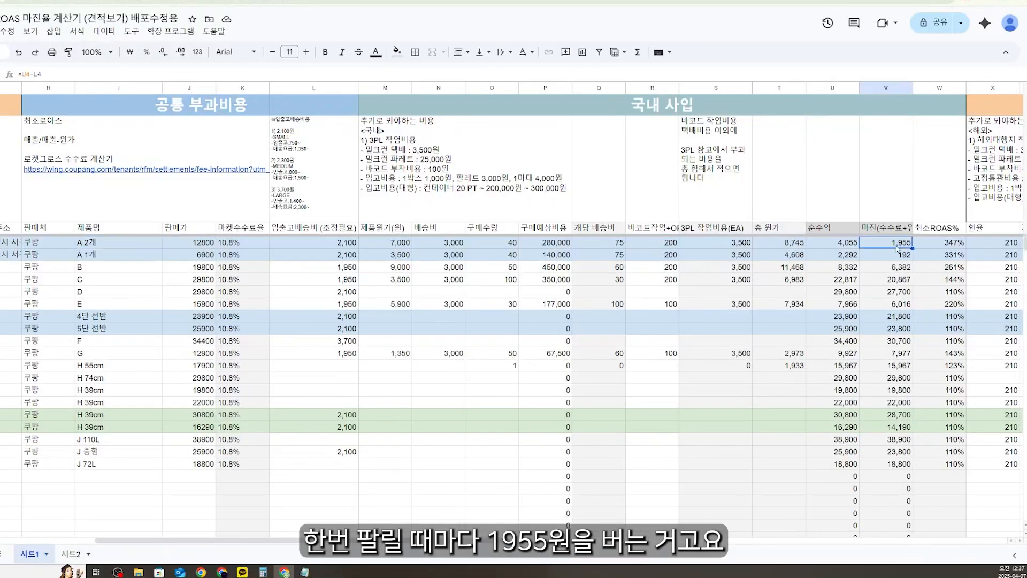
Compare the margin after fees of A 1개 with that of A 2개.
{"action": "left_click", "coordinate": [116, 255]}
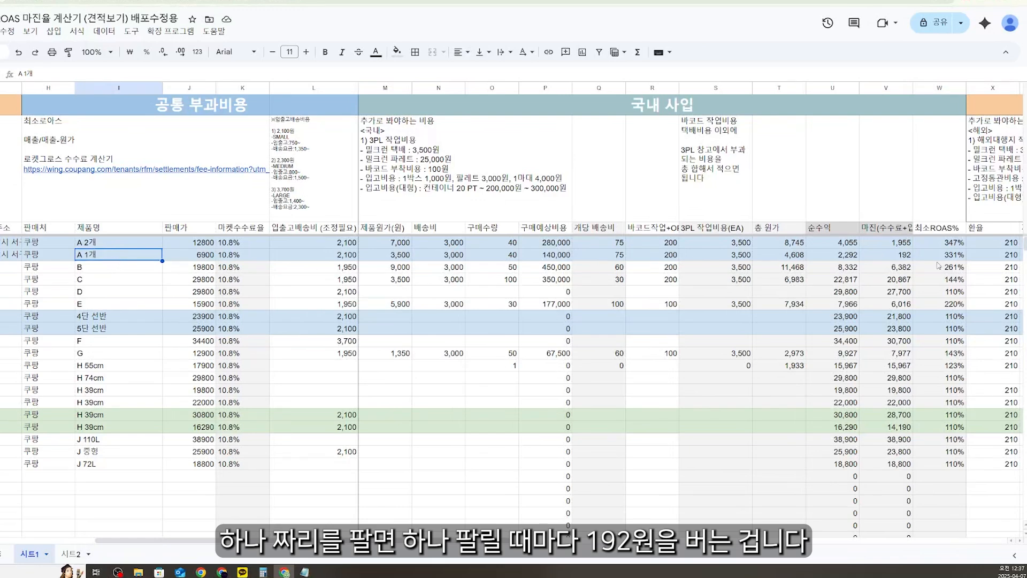
{"action": "left_click", "coordinate": [906, 257]}
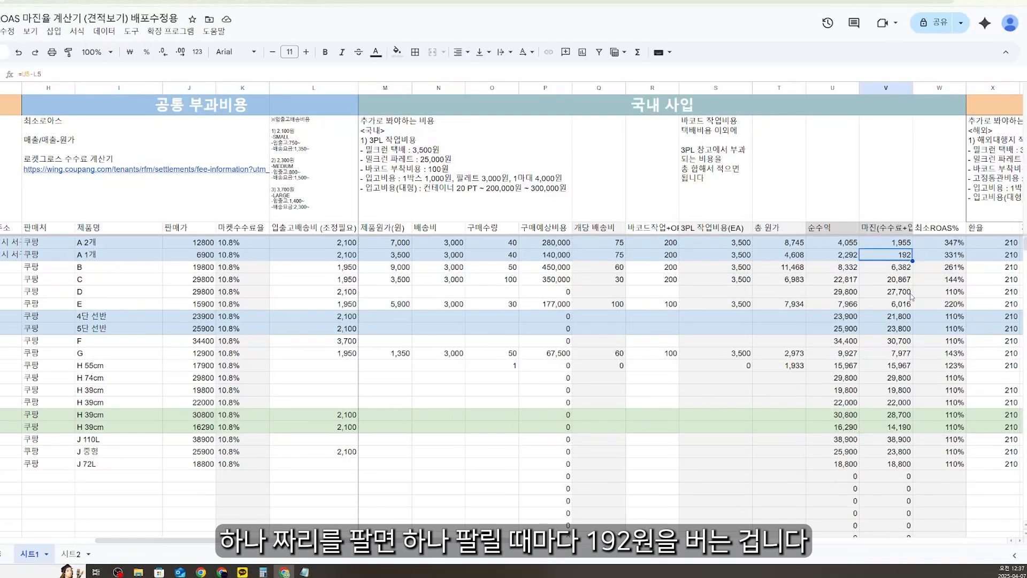
{"action": "key", "text": "Up"}
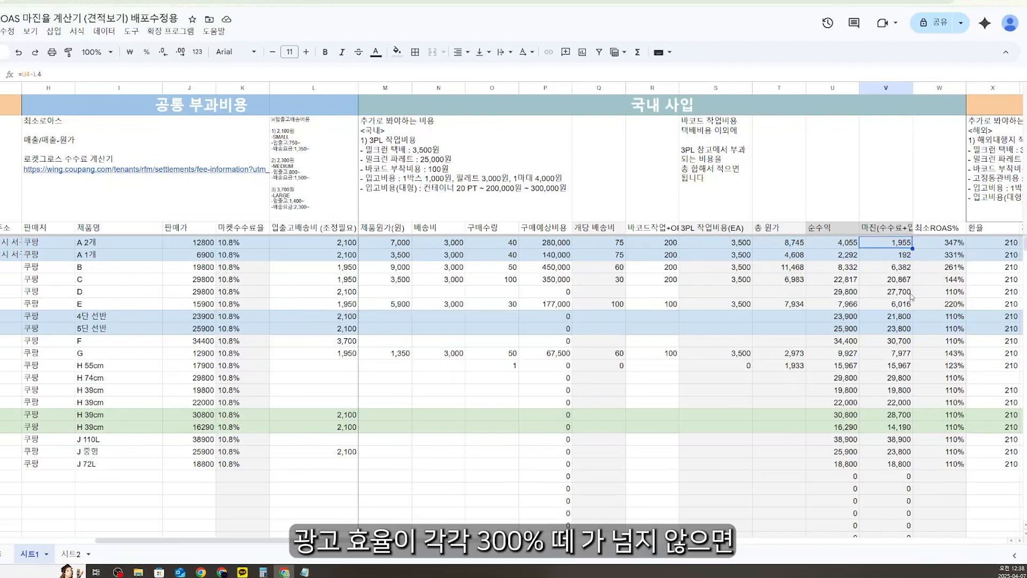
Examine the 최소ROAS% formulas of A 2개 and A 1개 in the domestic purchase section.
{"action": "key", "text": "Right"}
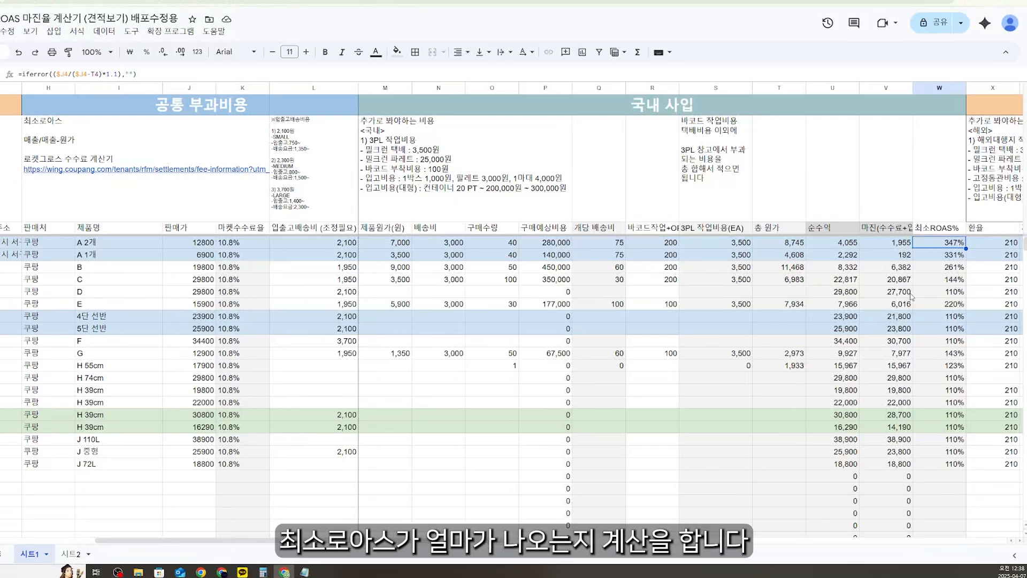
{"action": "scroll", "coordinate": [911, 296], "scroll_direction": "right", "scroll_amount": 2}
{"action": "key", "text": "Down"}
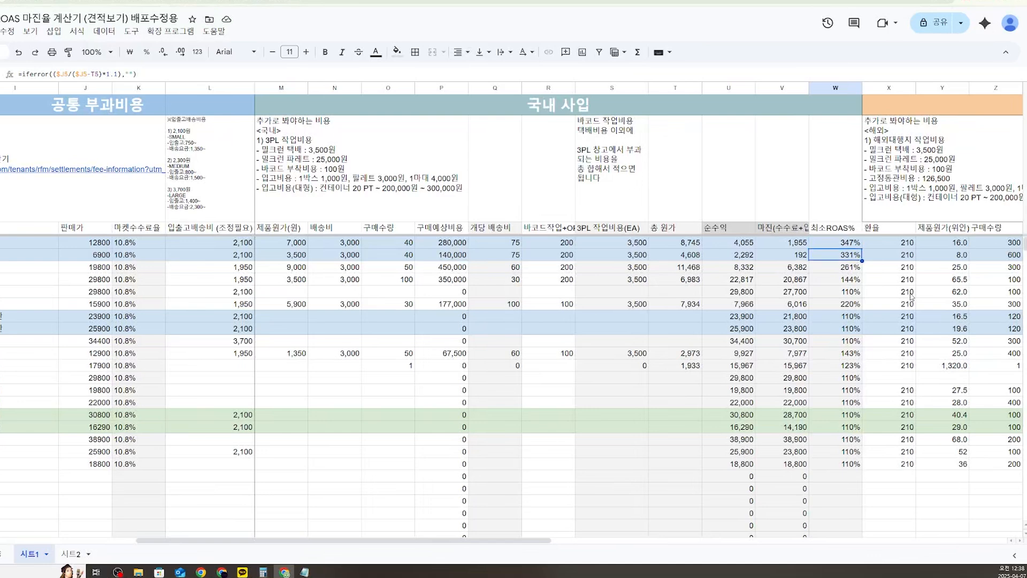
{"action": "key", "text": "Up"}
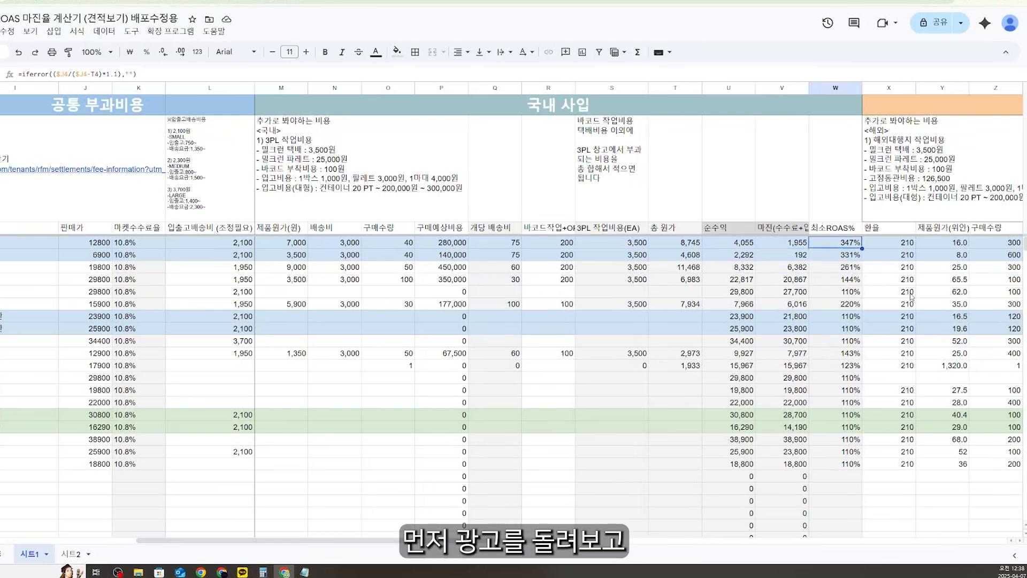
{"action": "key", "text": "Down"}
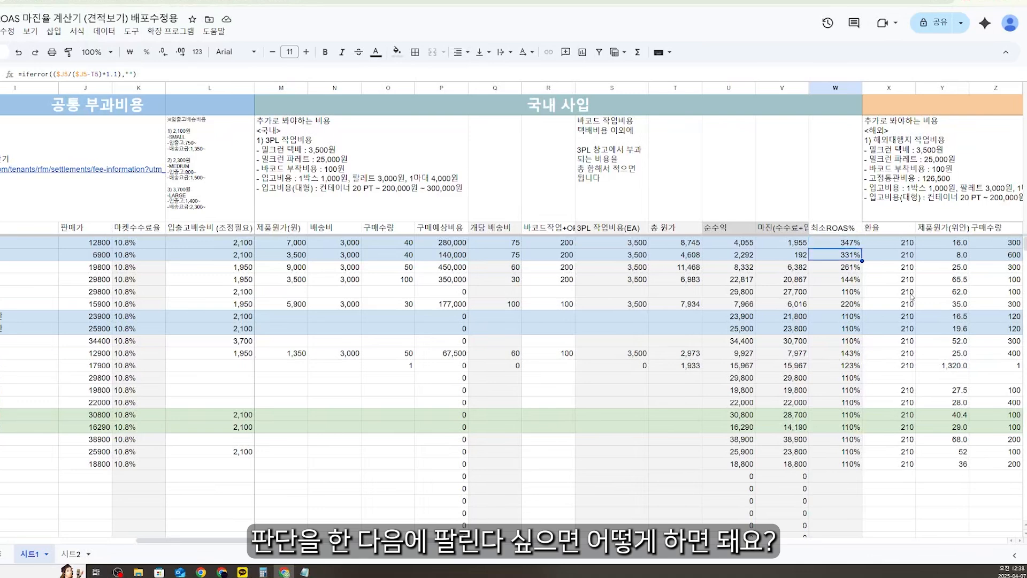
Compare the domestic 제품원가(원) of A 2개 and A 1개.
{"action": "key", "text": "Left"}
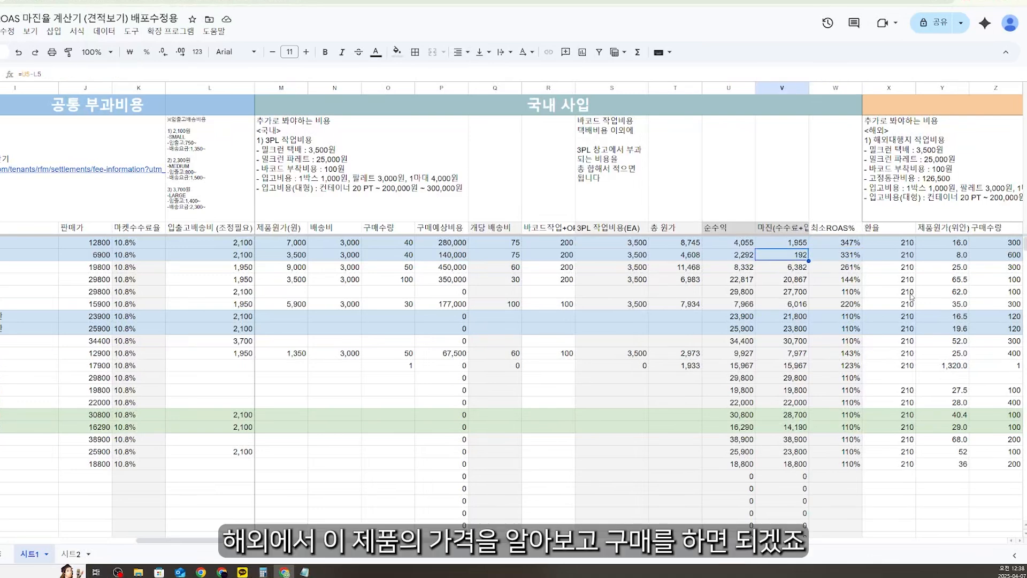
{"action": "key", "text": "Up"}
{"action": "key", "text": "Left"}
{"action": "key", "text": "Left"}
{"action": "key", "text": "Left"}
{"action": "key", "text": "Left"}
{"action": "key", "text": "Left"}
{"action": "key", "text": "Left"}
{"action": "key", "text": "Left"}
{"action": "key", "text": "Left"}
{"action": "key", "text": "Left"}
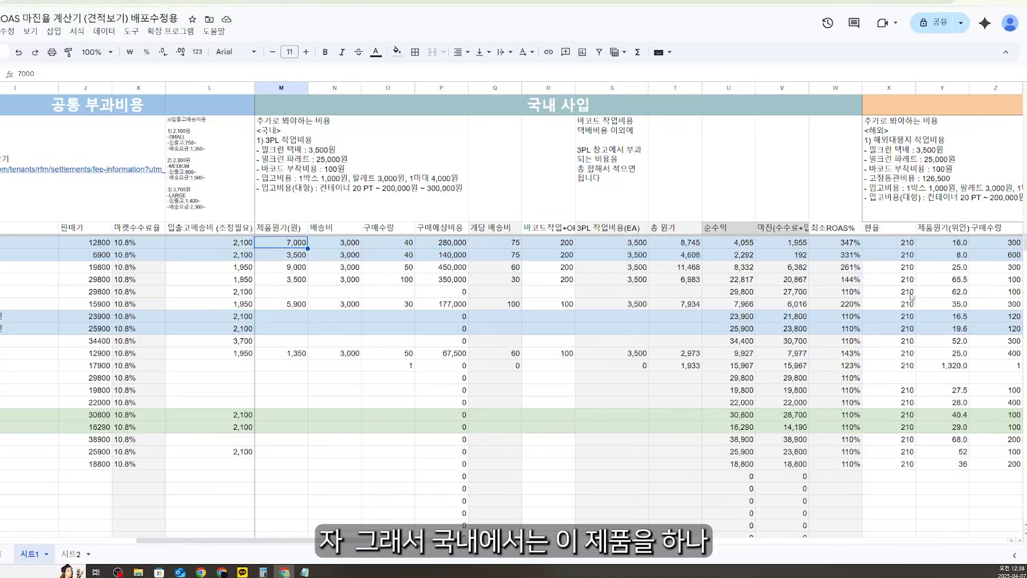
{"action": "key", "text": "Left"}
{"action": "key", "text": "Left"}
{"action": "key", "text": "Left"}
{"action": "key", "text": "Left"}
{"action": "key", "text": "Left"}
{"action": "key", "text": "Right"}
{"action": "key", "text": "Right"}
{"action": "key", "text": "Right"}
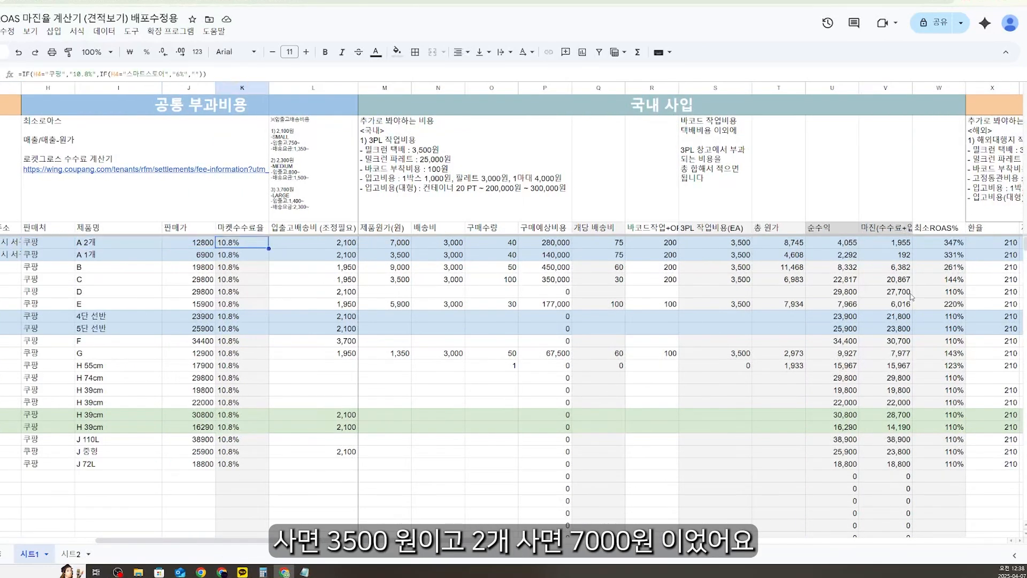
{"action": "key", "text": "Right"}
{"action": "key", "text": "Right"}
{"action": "key", "text": "Down"}
{"action": "key", "text": "Up"}
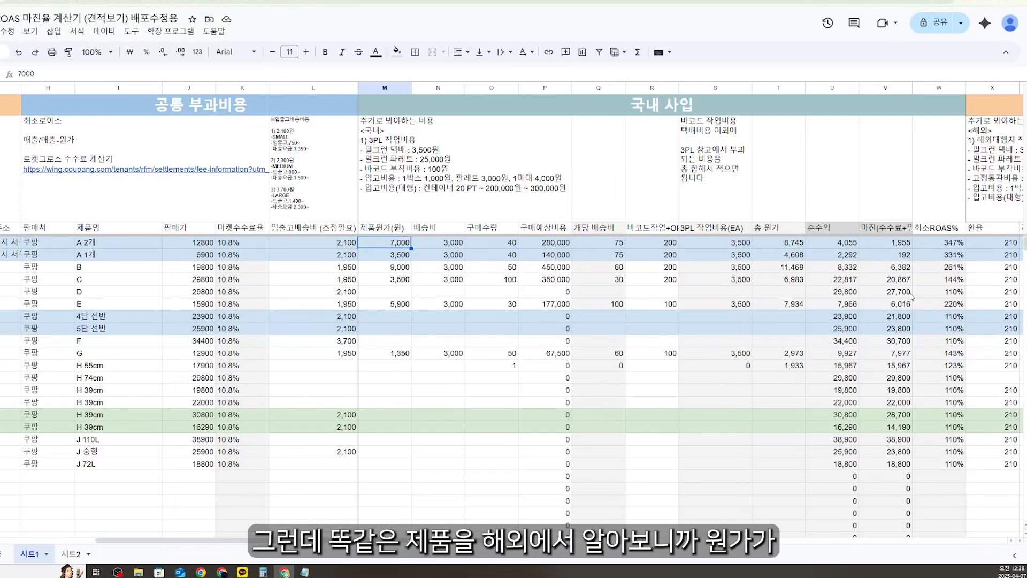
Examine the overseas 제품원가(위안) and the 환율 entered for A 1개.
{"action": "key", "text": "Right"}
{"action": "key", "text": "Right"}
{"action": "key", "text": "Right"}
{"action": "key", "text": "Right"}
{"action": "key", "text": "Right"}
{"action": "key", "text": "Right"}
{"action": "key", "text": "Right"}
{"action": "key", "text": "Right"}
{"action": "key", "text": "Right"}
{"action": "key", "text": "Right"}
{"action": "key", "text": "Right"}
{"action": "key", "text": "Right"}
{"action": "key", "text": "Down"}
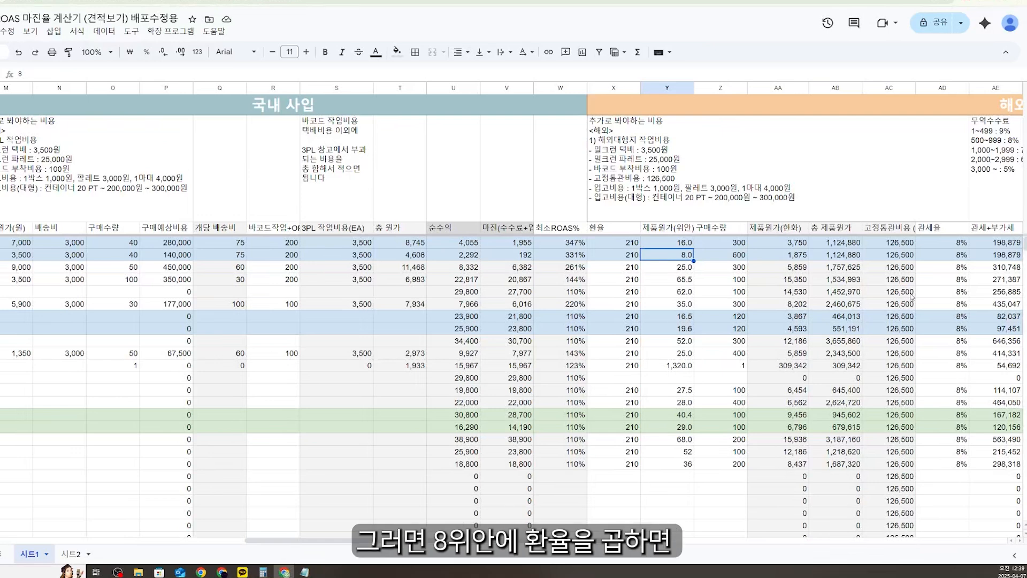
{"action": "key", "text": "Left"}
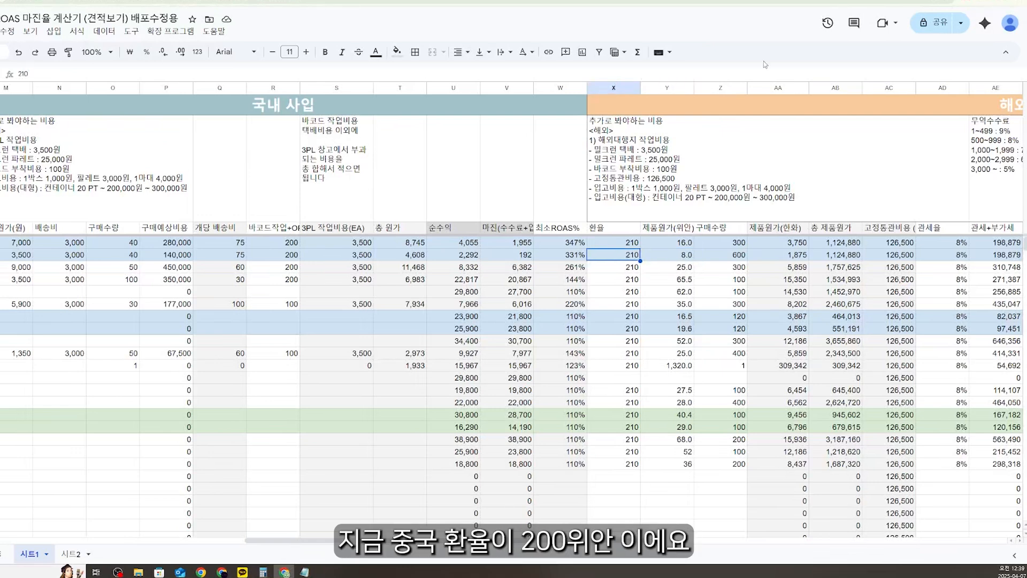
Check the current won value of one yuan in the Google results for 중국환율, and return to the sheet.
{"action": "left_click_drag", "start_coordinate": [67, 123], "coordinate": [124, 123]}
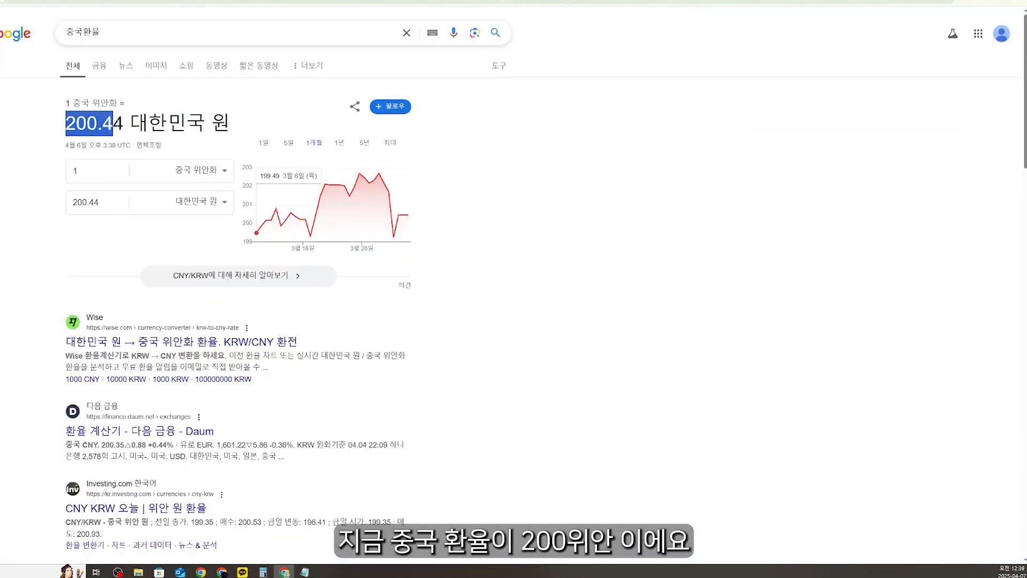
{"action": "left_click", "coordinate": [121, 135]}
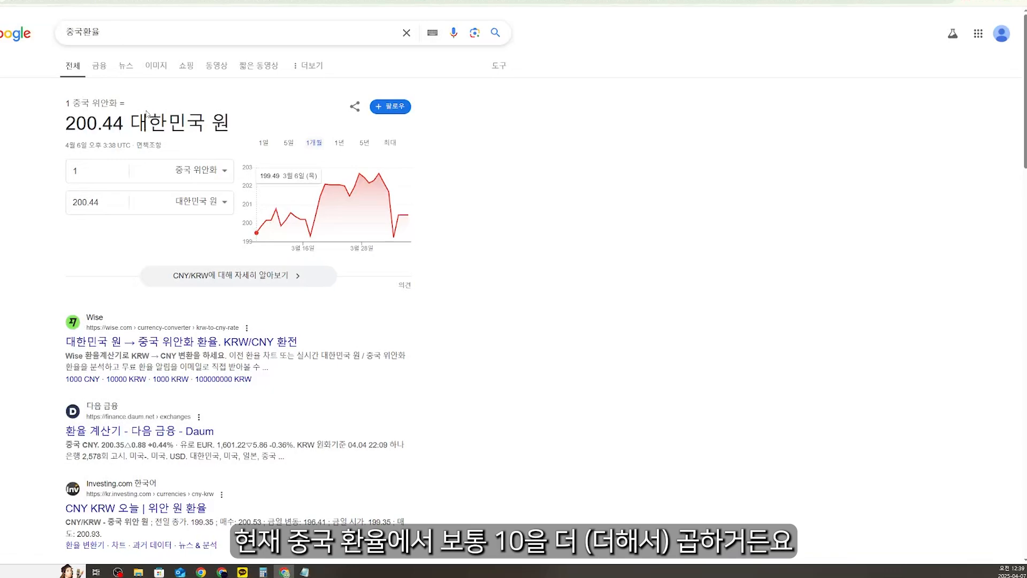
{"action": "left_click_drag", "start_coordinate": [66, 123], "coordinate": [113, 123]}
{"action": "left_click", "coordinate": [214, 1]}
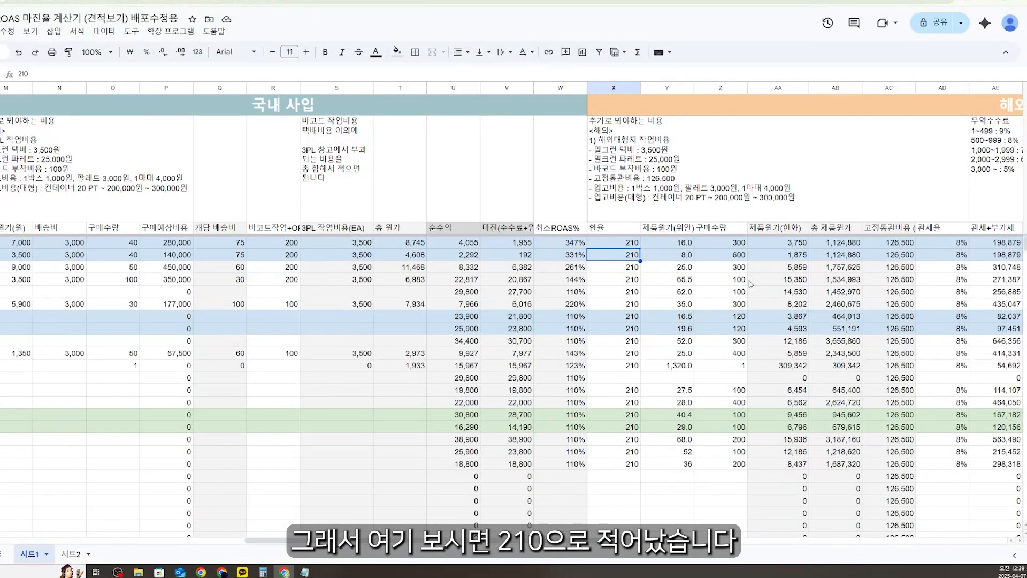
Examine how the 제품원가(한화) of A 1개 and A 2개 is derived from the yuan cost and the 환율.
{"action": "key", "text": "Up"}
{"action": "key", "text": "Down"}
{"action": "key", "text": "Right"}
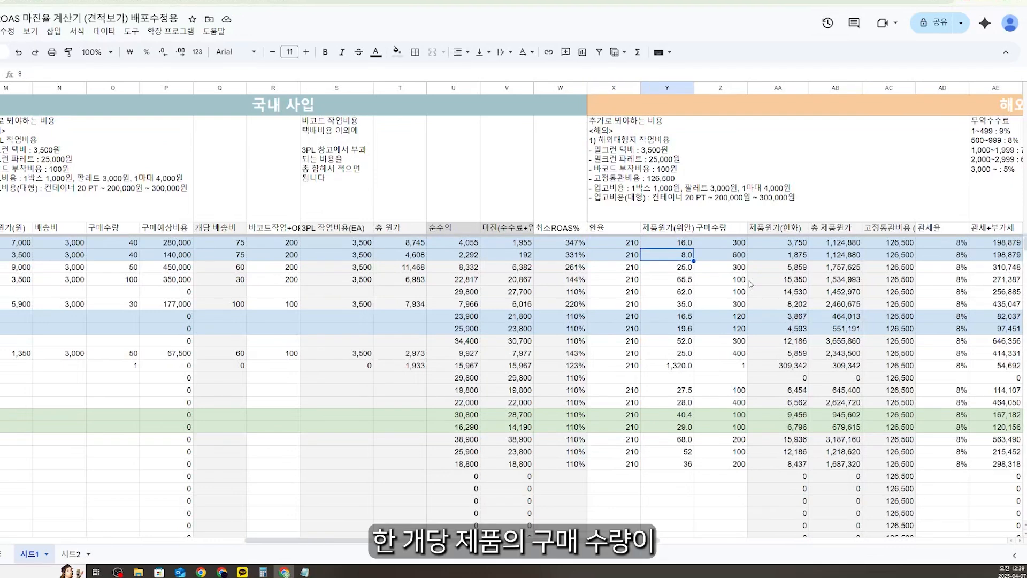
{"action": "key", "text": "Left"}
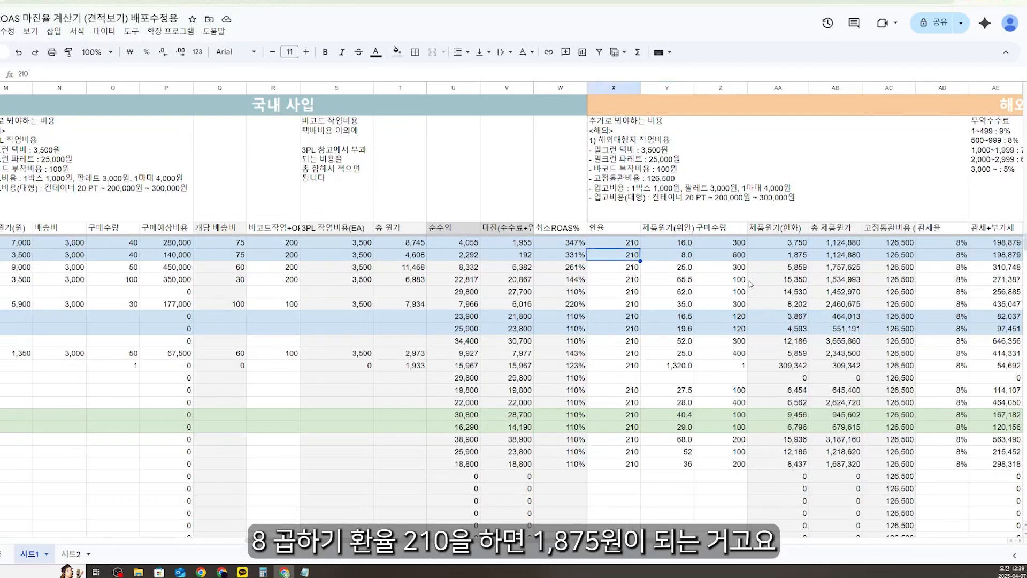
{"action": "key", "text": "Right"}
{"action": "key", "text": "Right"}
{"action": "key", "text": "Right"}
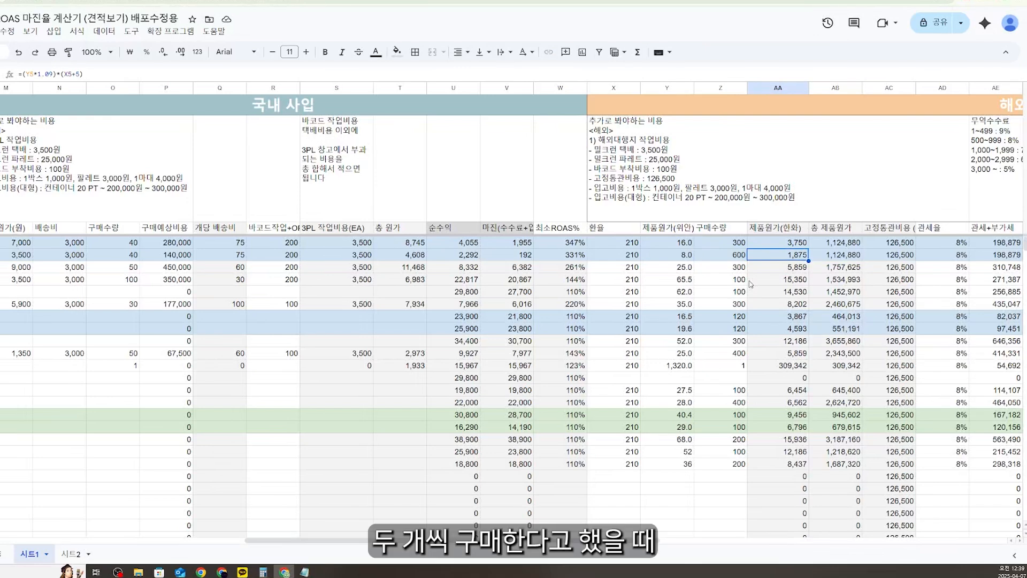
{"action": "key", "text": "Up"}
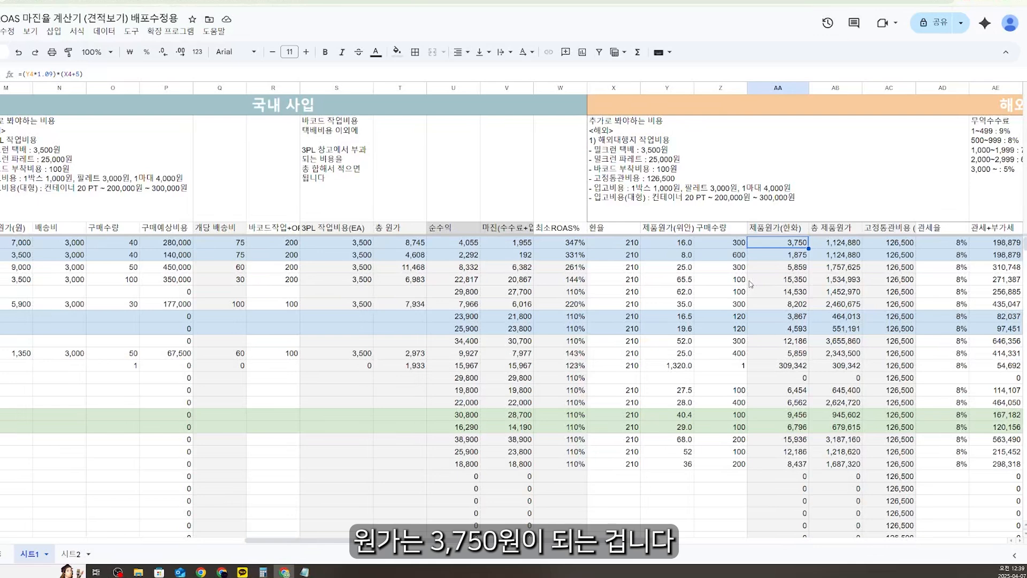
Try an overseas 구매수량 of 100 for both A 2개 and A 1개.
{"action": "key", "text": "Down"}
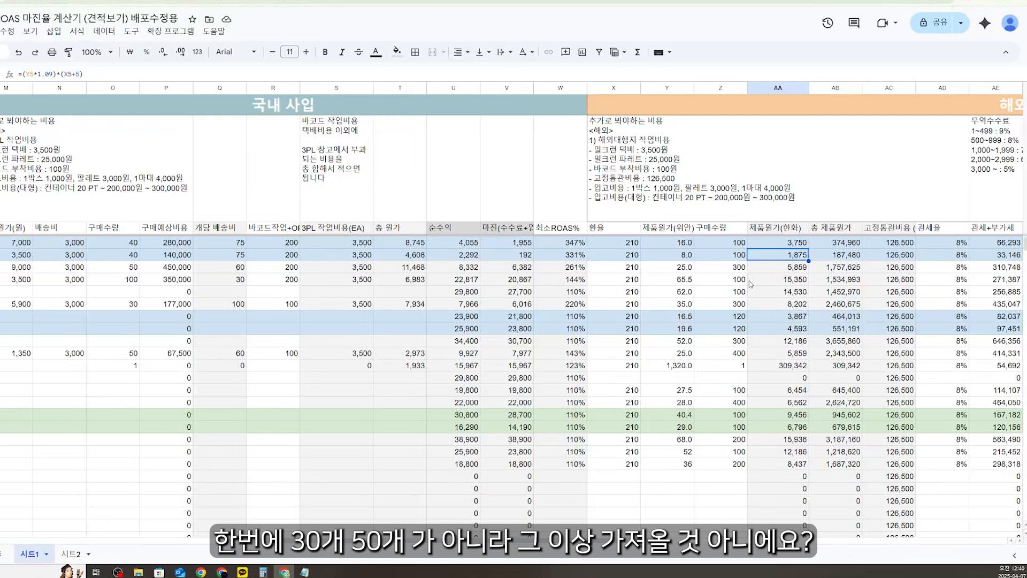
{"action": "key", "text": "Left"}
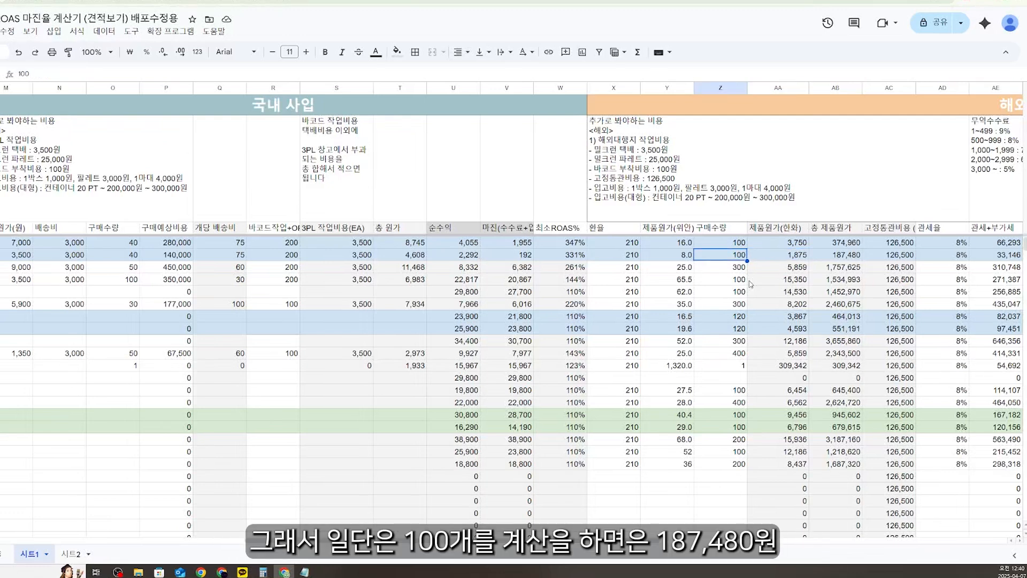
Set the overseas 구매수량 of A 2개 and A 1개 to 300 and check the 총 제품원가 of A 1개.
{"action": "key", "text": "Right"}
{"action": "key", "text": "Right"}
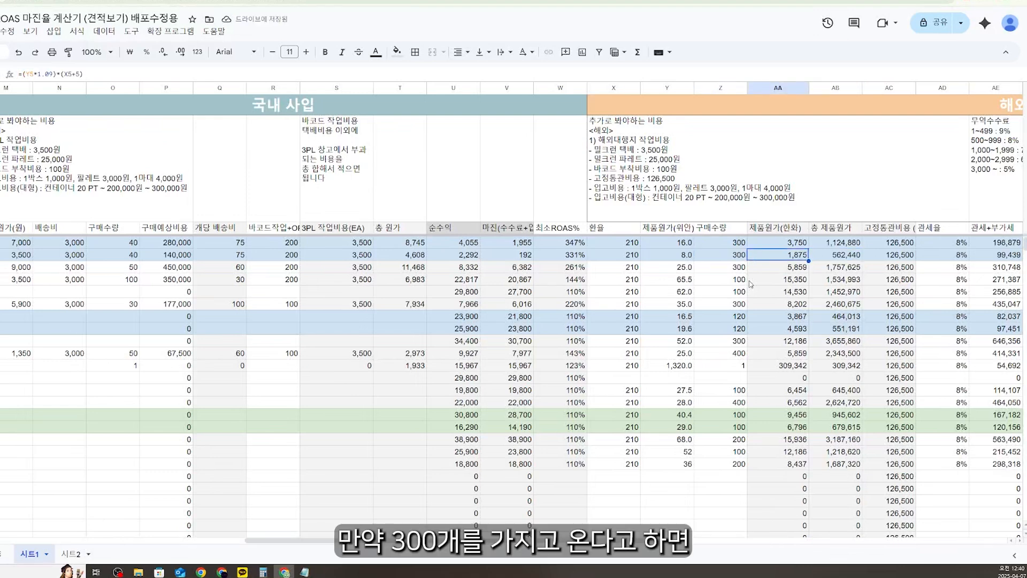
{"action": "key", "text": "Left"}
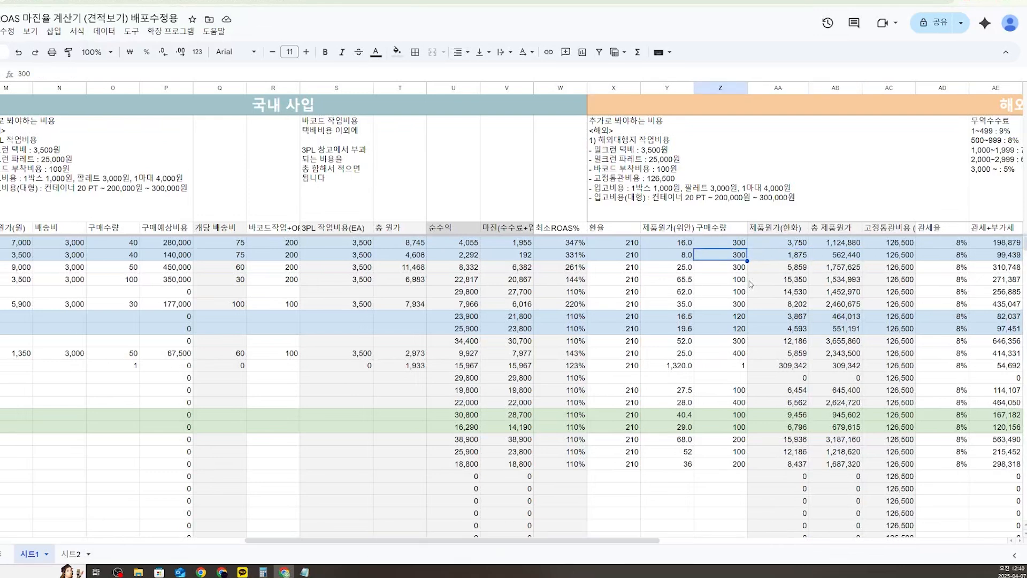
{"action": "key", "text": "Right"}
{"action": "key", "text": "Right"}
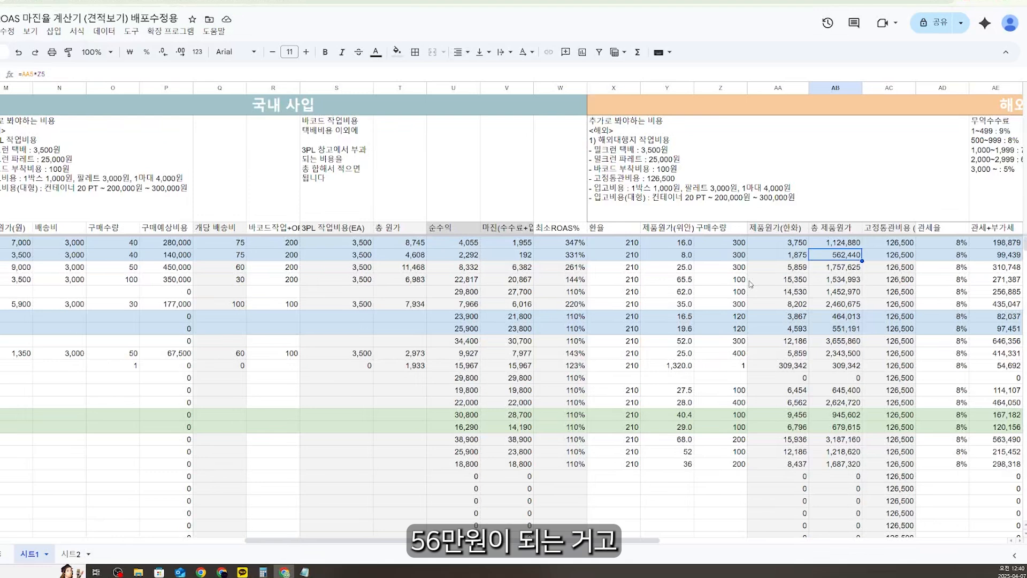
Examine the overseas 구매수량 of A 2개 and the 총 제품원가 calculated from it.
{"action": "key", "text": "Left"}
{"action": "key", "text": "Left"}
{"action": "key", "text": "Up"}
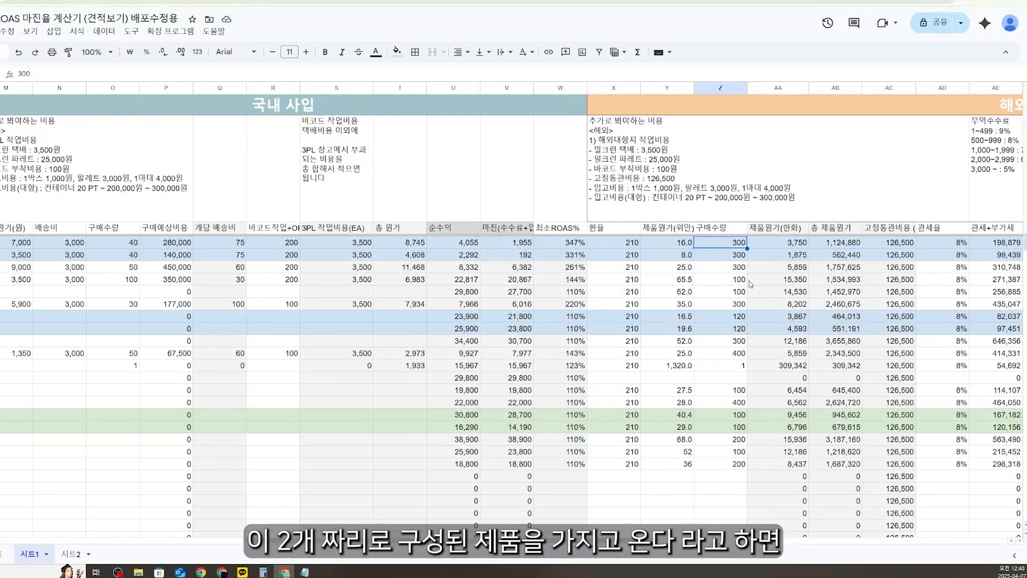
{"action": "key", "text": "Right"}
{"action": "key", "text": "Right"}
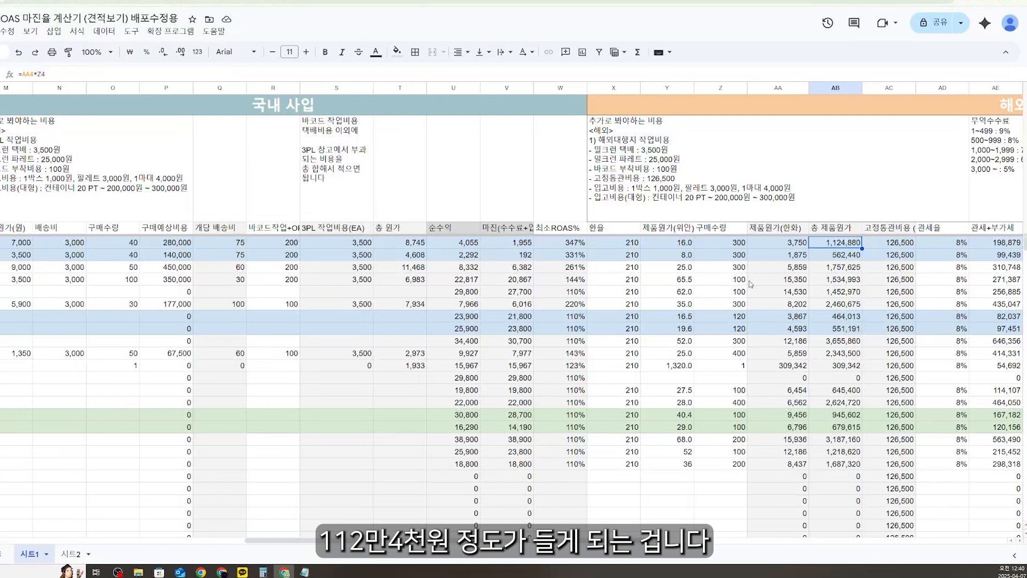
Look across the remaining overseas cost columns of A 2개 up to its 최소ROAS%.
{"action": "key", "text": "Right"}
{"action": "key", "text": "Right"}
{"action": "key", "text": "Right"}
{"action": "key", "text": "Right"}
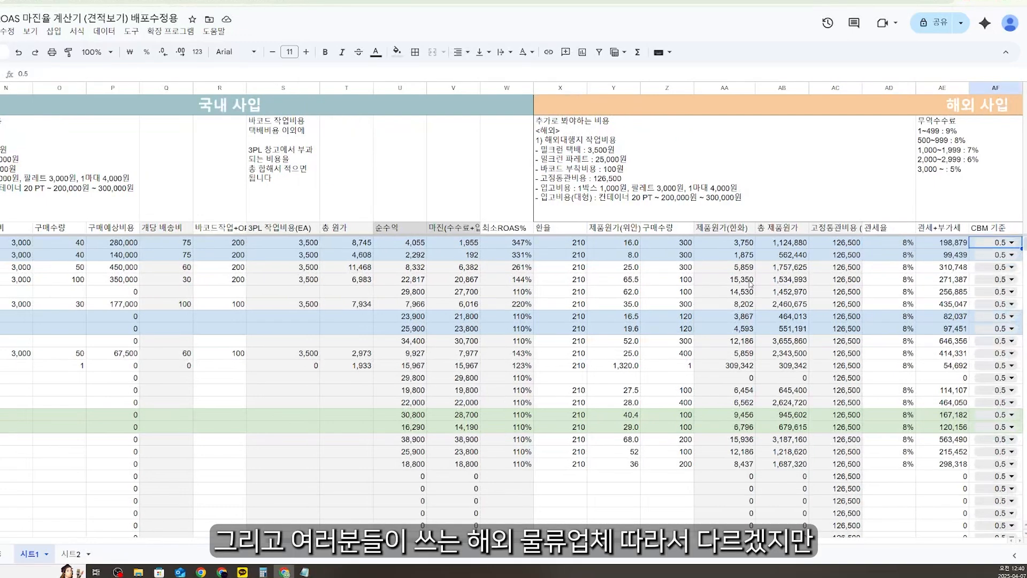
{"action": "key", "text": "Right"}
{"action": "key", "text": "Right"}
{"action": "key", "text": "Right"}
{"action": "key", "text": "Right"}
{"action": "key", "text": "Right"}
{"action": "key", "text": "Right"}
{"action": "key", "text": "Right"}
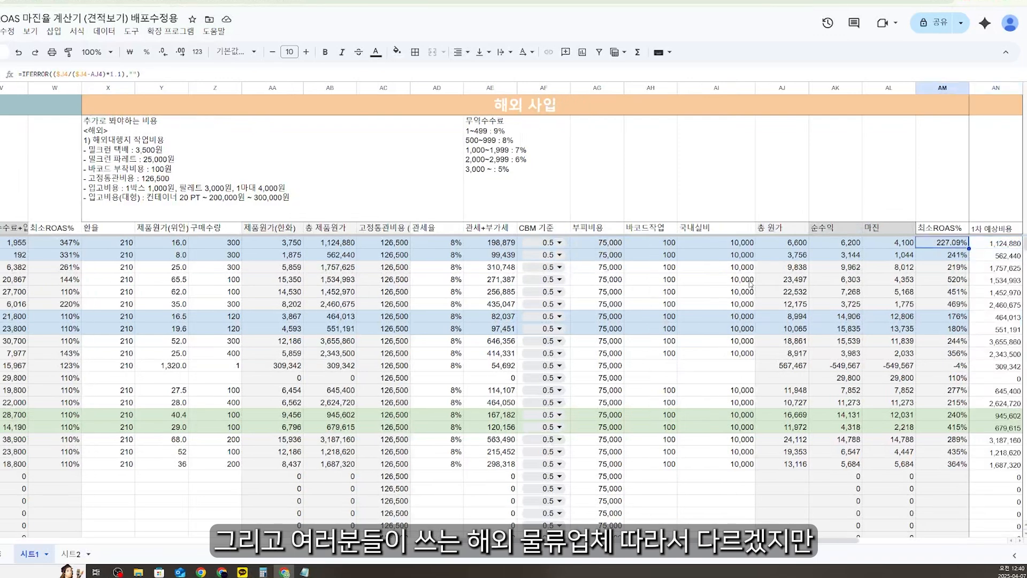
Examine the 고정통관비용 of A 2개 in the overseas purchase section.
{"action": "key", "text": "Left"}
{"action": "key", "text": "Left"}
{"action": "key", "text": "Left"}
{"action": "key", "text": "Left"}
{"action": "key", "text": "Left"}
{"action": "key", "text": "Left"}
{"action": "key", "text": "Left"}
{"action": "key", "text": "Left"}
{"action": "key", "text": "Left"}
{"action": "key", "text": "Left"}
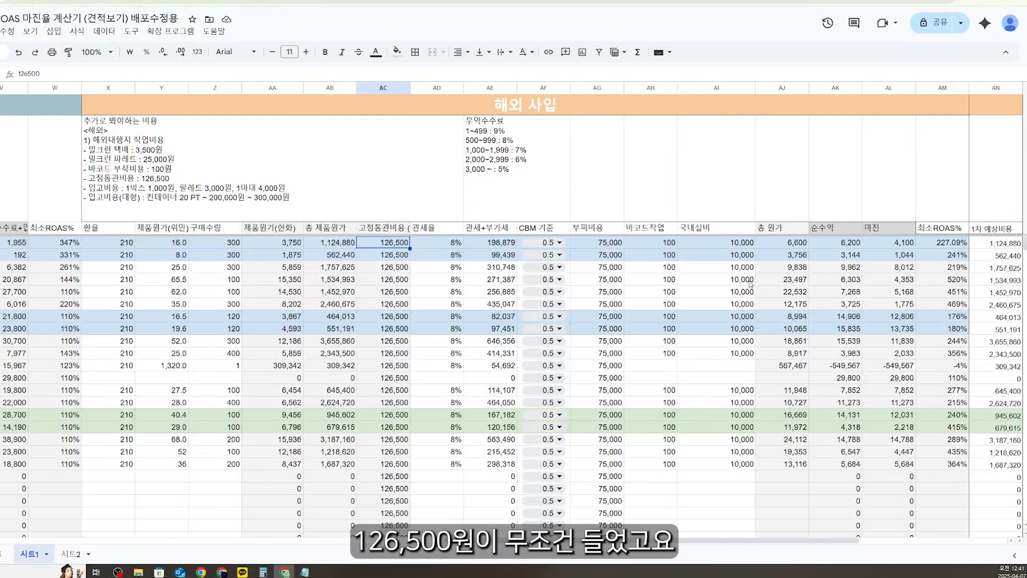
Check the 관세율 entered for A 2개 and A 1개.
{"action": "key", "text": "Right"}
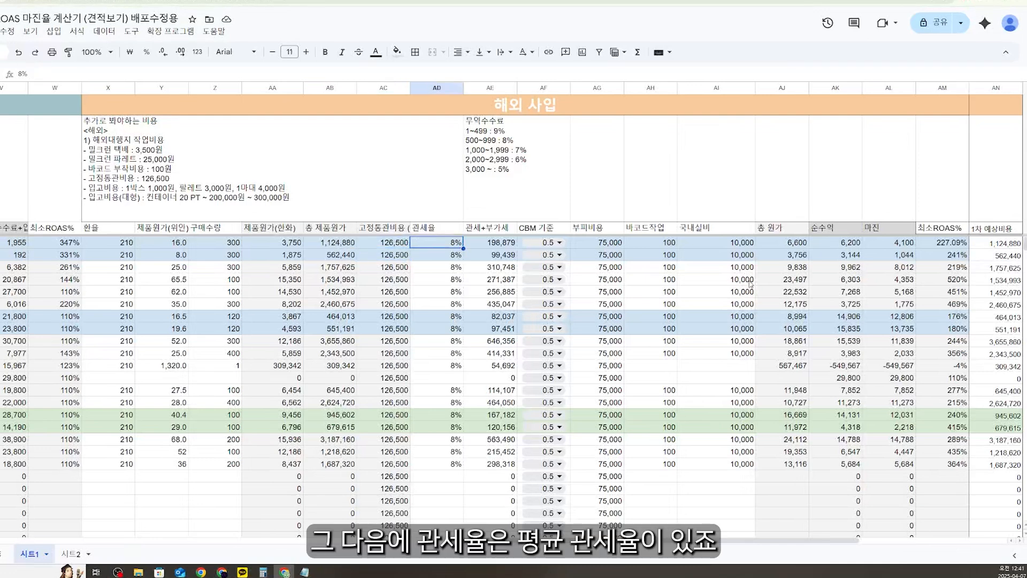
{"action": "key", "text": "Down"}
{"action": "key", "text": "Up"}
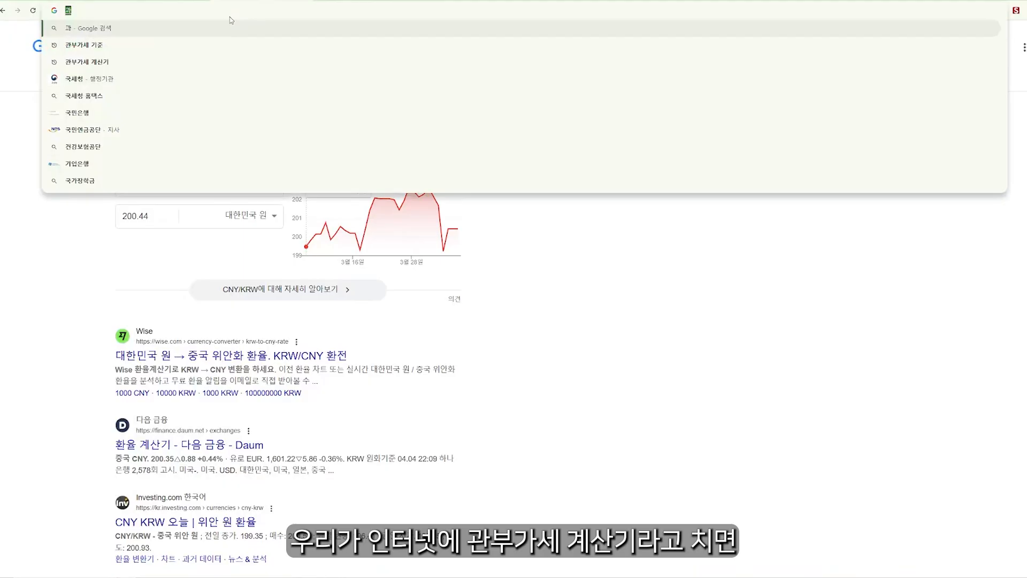
Search Google for 관부가세 계산기 and open the 관세청 해외직구물품 예상세액 조회시스템 page.
{"action": "type", "text": "부가세ㄱ"}
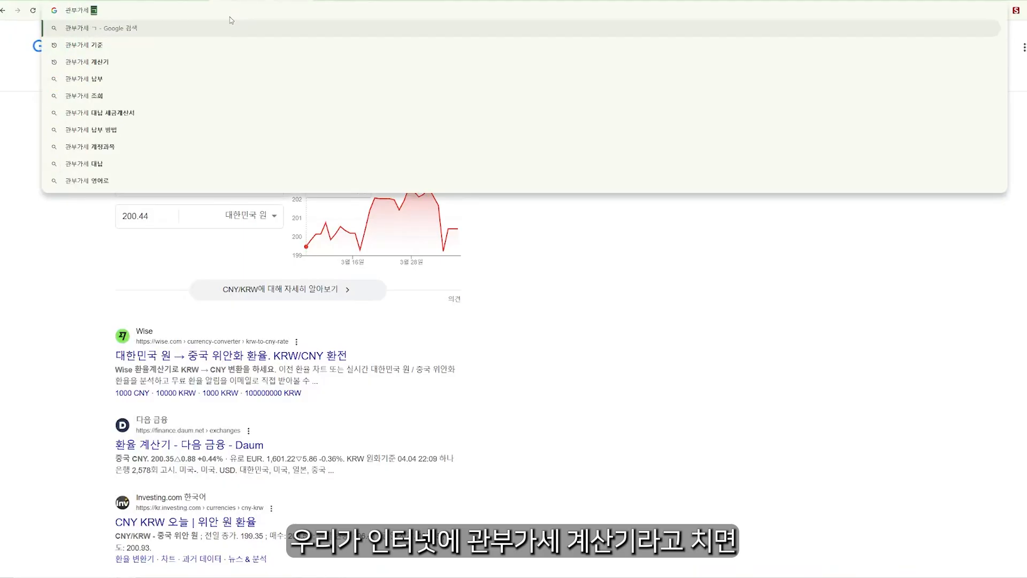
{"action": "type", "text": "계산기"}
{"action": "key", "text": "Return"}
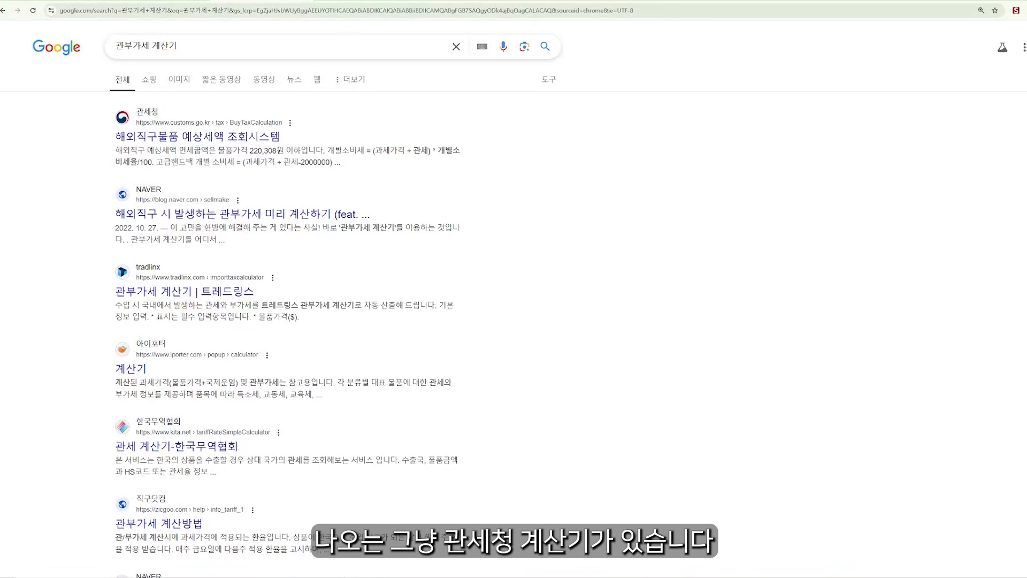
{"action": "left_click", "coordinate": [185, 137]}
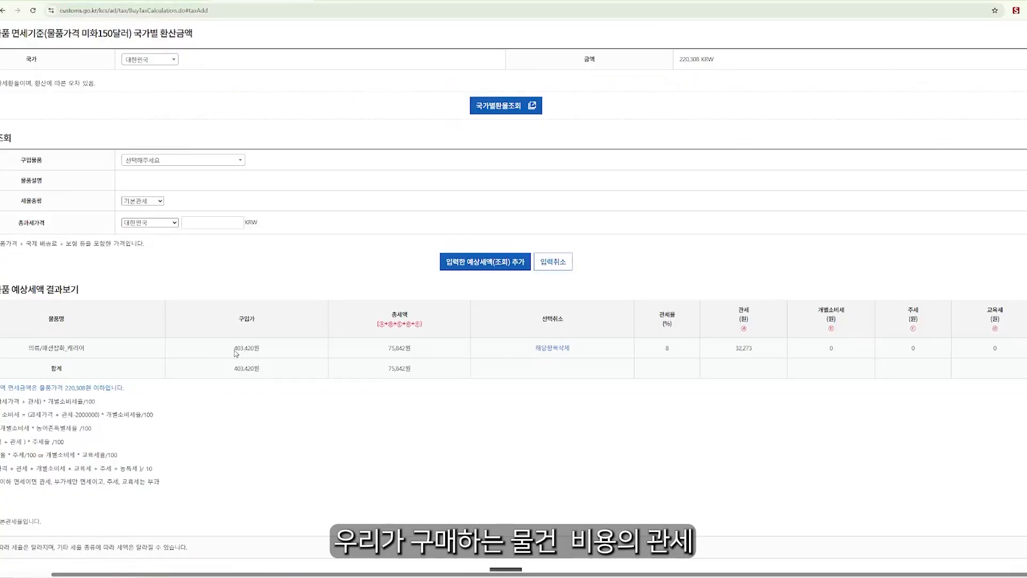
Examine the 구입가, 관세율 and 관세 of the 캐리어 item in the estimated tax results.
{"action": "left_click_drag", "start_coordinate": [235, 350], "coordinate": [262, 349]}
{"action": "left_click", "coordinate": [680, 346]}
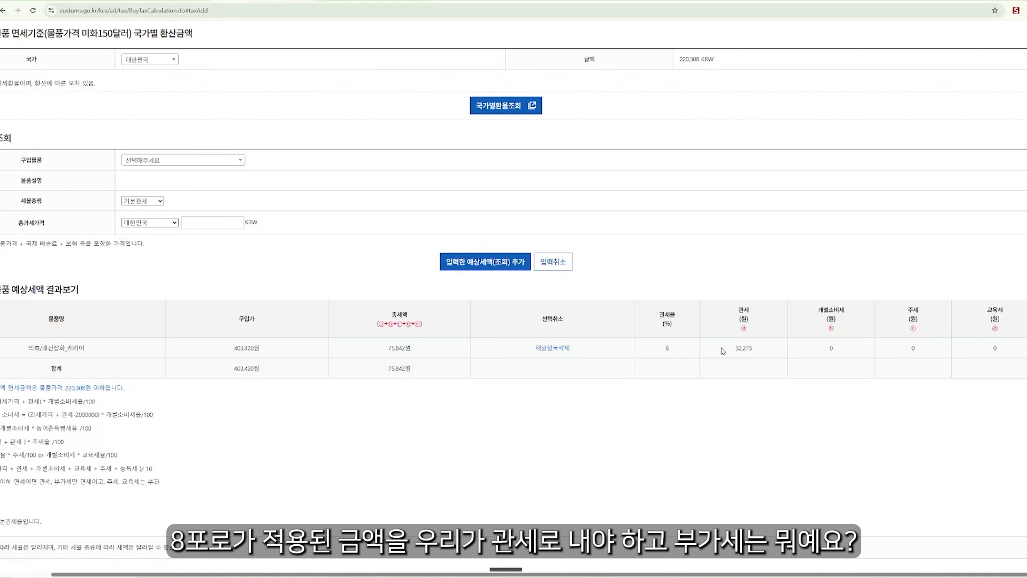
{"action": "left_click_drag", "start_coordinate": [734, 348], "coordinate": [755, 349]}
{"action": "left_click", "coordinate": [756, 366]}
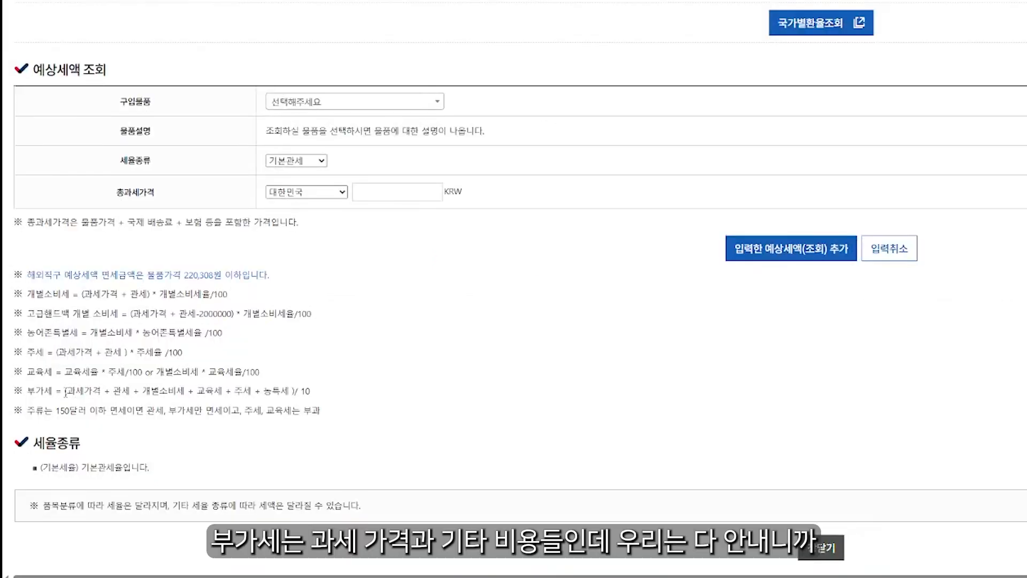
Read how 부가세 is calculated from 과세가격 and 관세 in the tax formula notes.
{"action": "left_click_drag", "start_coordinate": [65, 393], "coordinate": [294, 394]}
{"action": "left_click", "coordinate": [238, 394]}
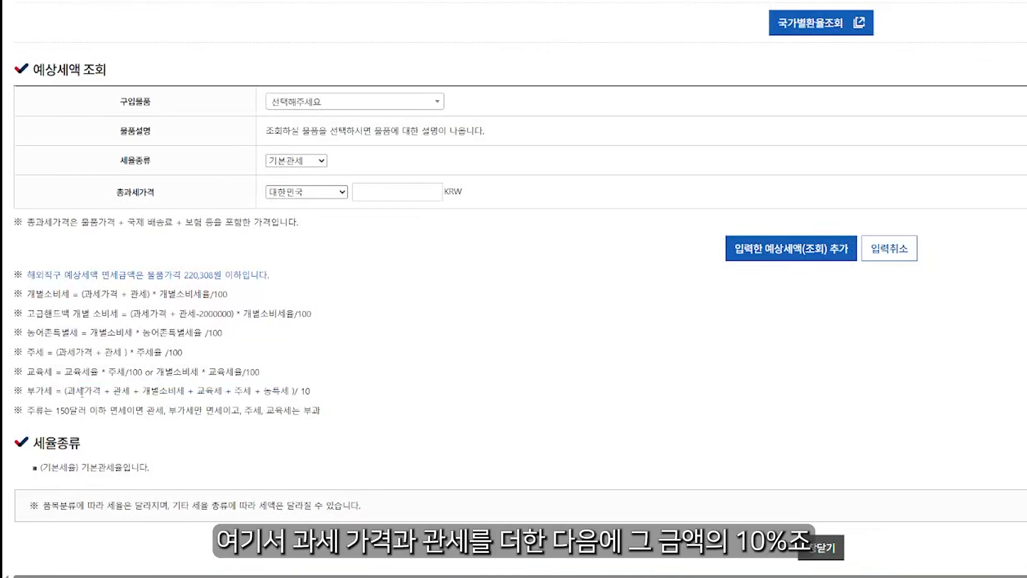
{"action": "mouse_move", "coordinate": [65, 393]}
{"action": "left_mouse_down"}
{"action": "mouse_move", "coordinate": [122, 392]}
{"action": "mouse_move", "coordinate": [66, 392]}
{"action": "left_mouse_up"}
{"action": "left_click", "coordinate": [67, 392]}
{"action": "left_click_drag", "start_coordinate": [337, 394], "coordinate": [81, 392]}
{"action": "left_click_drag", "start_coordinate": [82, 392], "coordinate": [64, 392]}
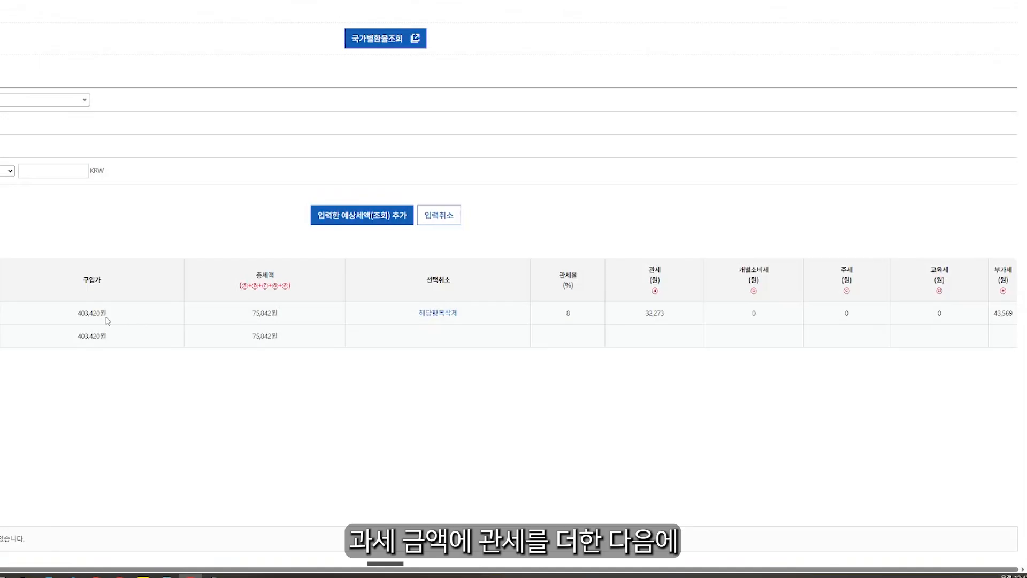
Trace how the 캐리어 item's 구입가 and 관세 lead to its 부가세 and 총세액 in the results table.
{"action": "left_click_drag", "start_coordinate": [106, 317], "coordinate": [71, 317]}
{"action": "left_click_drag", "start_coordinate": [681, 313], "coordinate": [645, 317]}
{"action": "left_click", "coordinate": [148, 322]}
{"action": "left_click_drag", "start_coordinate": [105, 316], "coordinate": [84, 316]}
{"action": "left_click", "coordinate": [626, 313]}
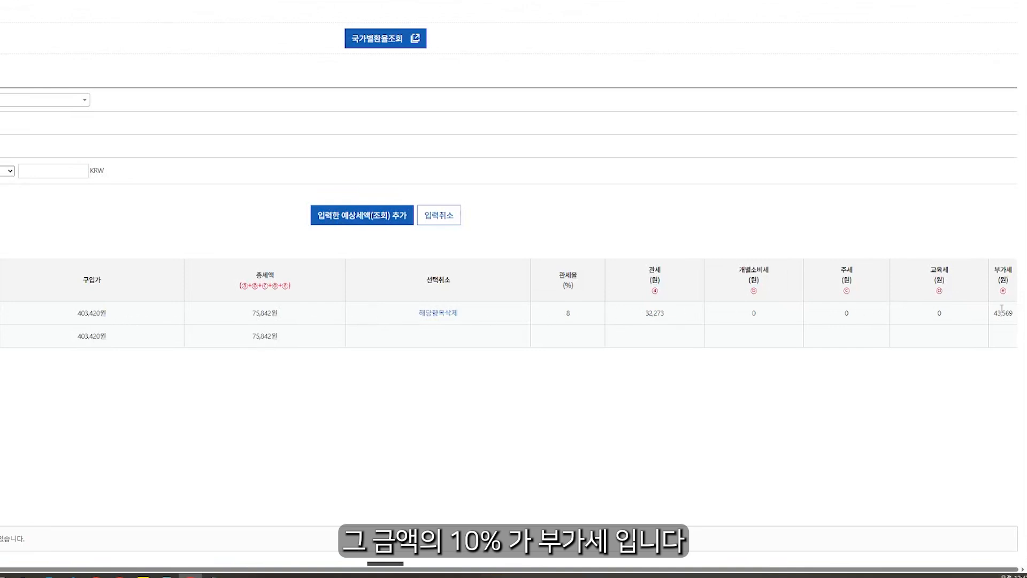
{"action": "left_click_drag", "start_coordinate": [994, 313], "coordinate": [1008, 310]}
{"action": "left_click_drag", "start_coordinate": [688, 318], "coordinate": [647, 312]}
{"action": "left_click_drag", "start_coordinate": [1022, 314], "coordinate": [1001, 314]}
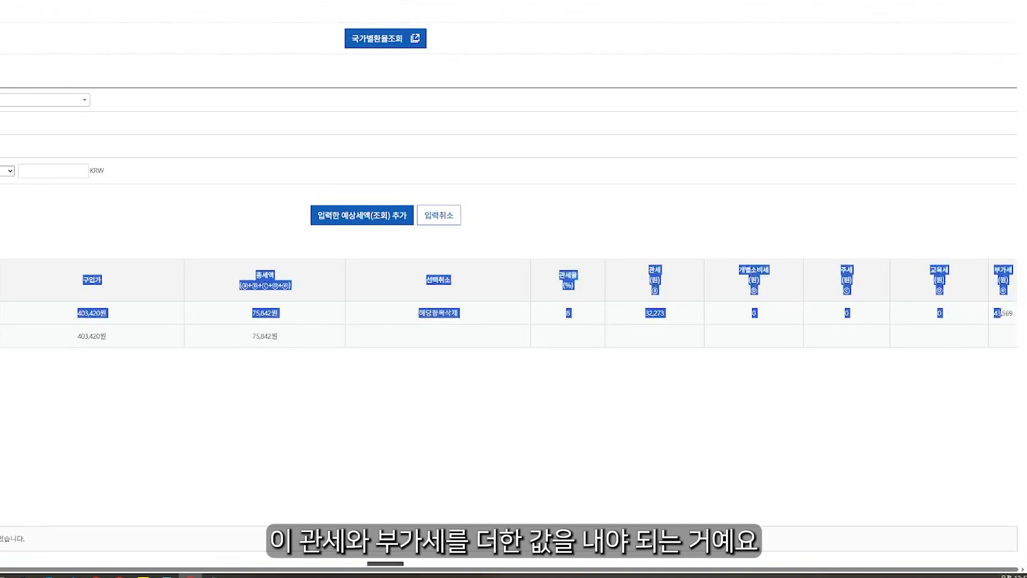
{"action": "left_click", "coordinate": [1009, 324]}
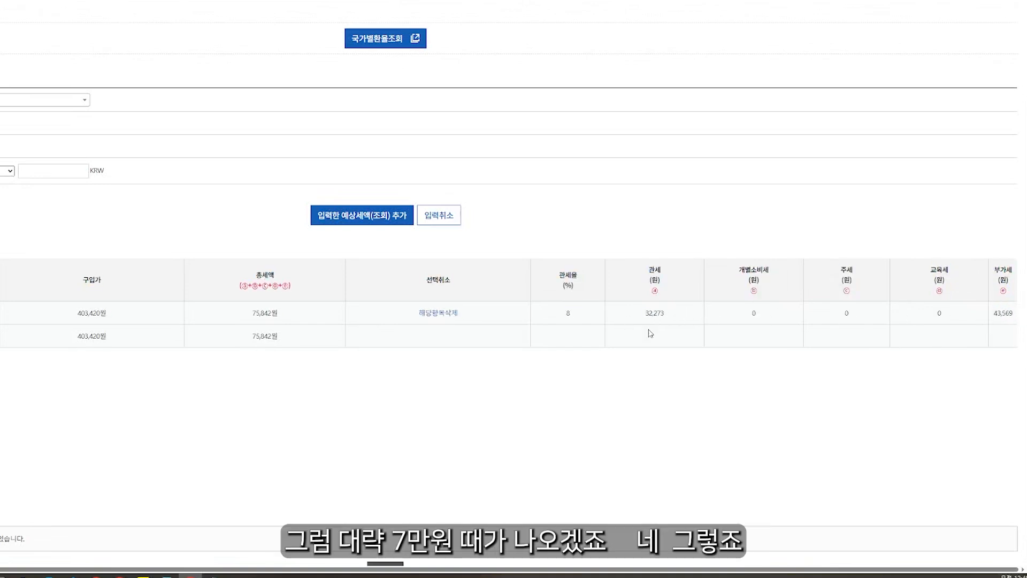
{"action": "left_click_drag", "start_coordinate": [291, 314], "coordinate": [244, 310]}
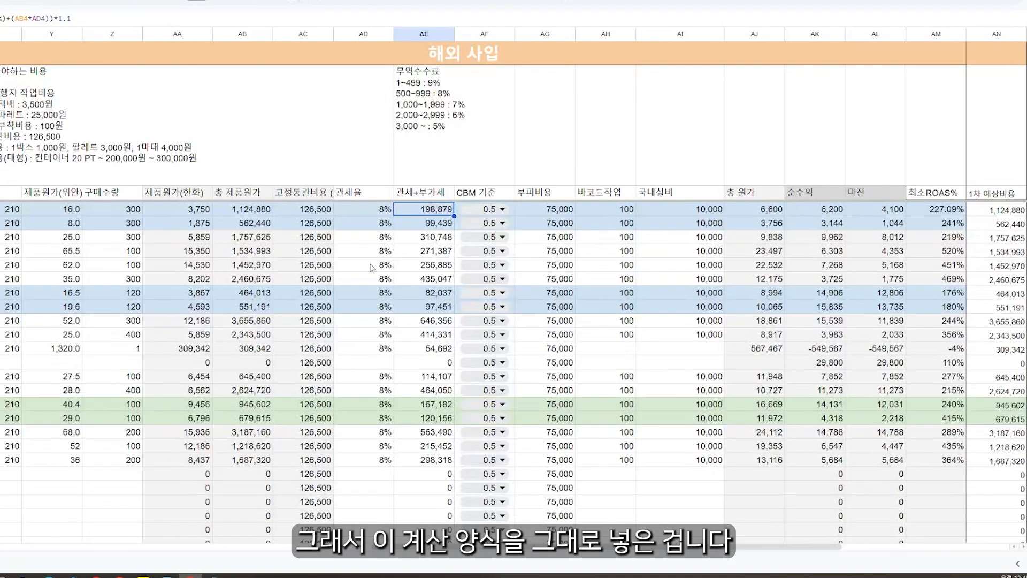
Examine the 관세+부가세 formula of A 2개, covering its duty part and its 10% VAT part.
{"action": "double_click", "coordinate": [433, 213]}
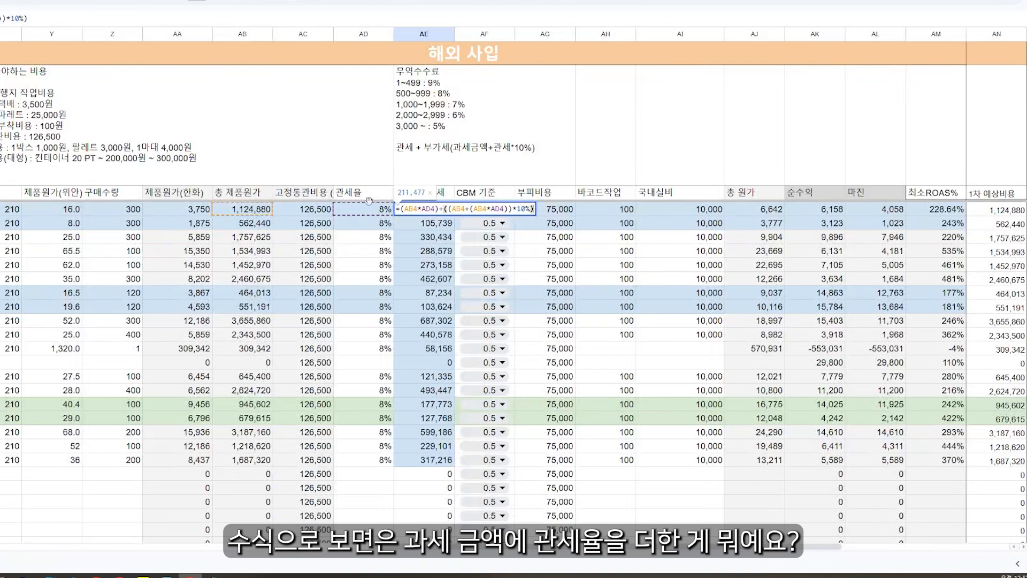
{"action": "left_click", "coordinate": [436, 209]}
{"action": "left_click_drag", "start_coordinate": [438, 209], "coordinate": [399, 209]}
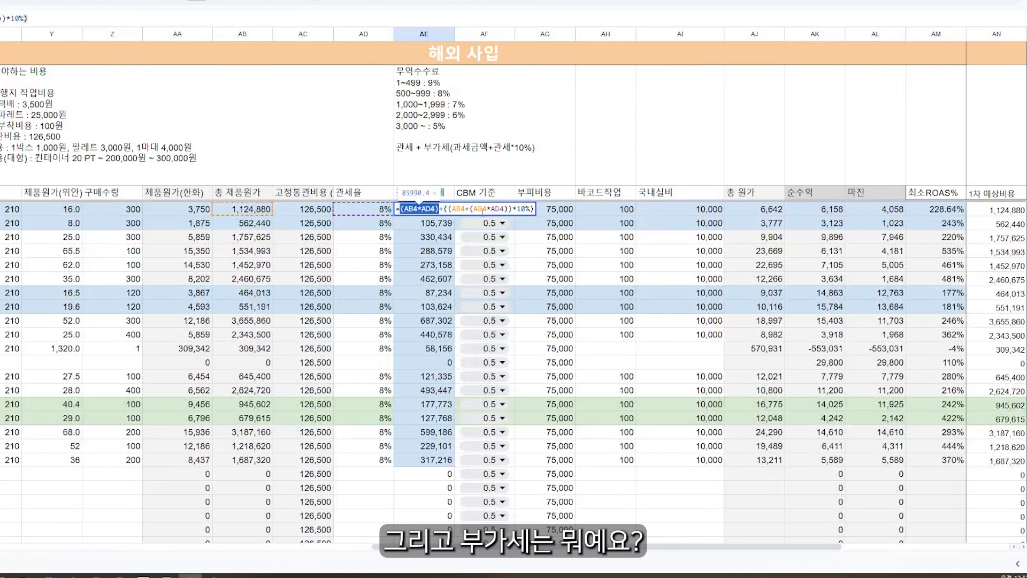
{"action": "left_click", "coordinate": [482, 209]}
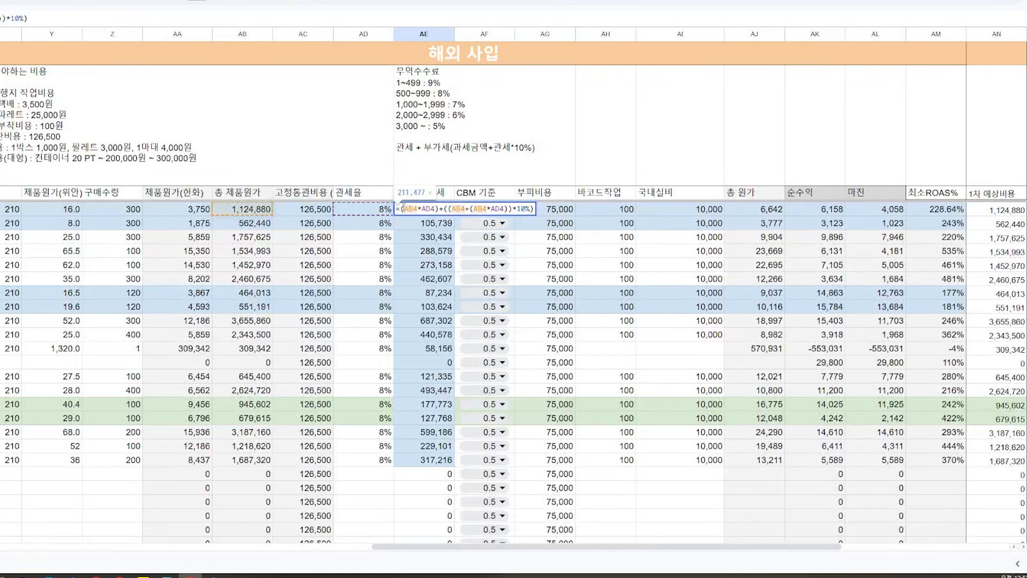
{"action": "left_click_drag", "start_coordinate": [472, 209], "coordinate": [508, 208]}
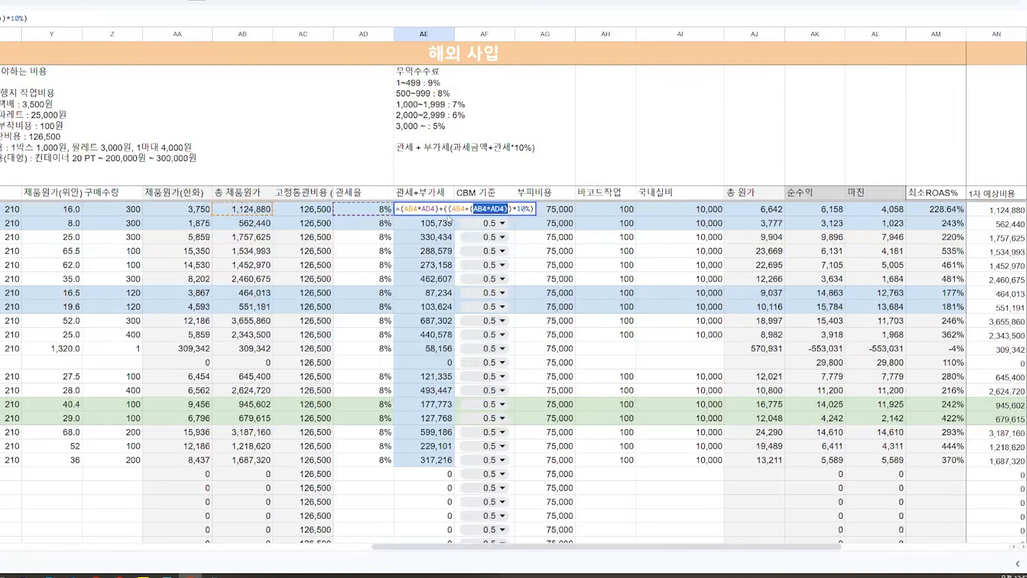
{"action": "key", "text": "Return"}
{"action": "key", "text": "Up"}
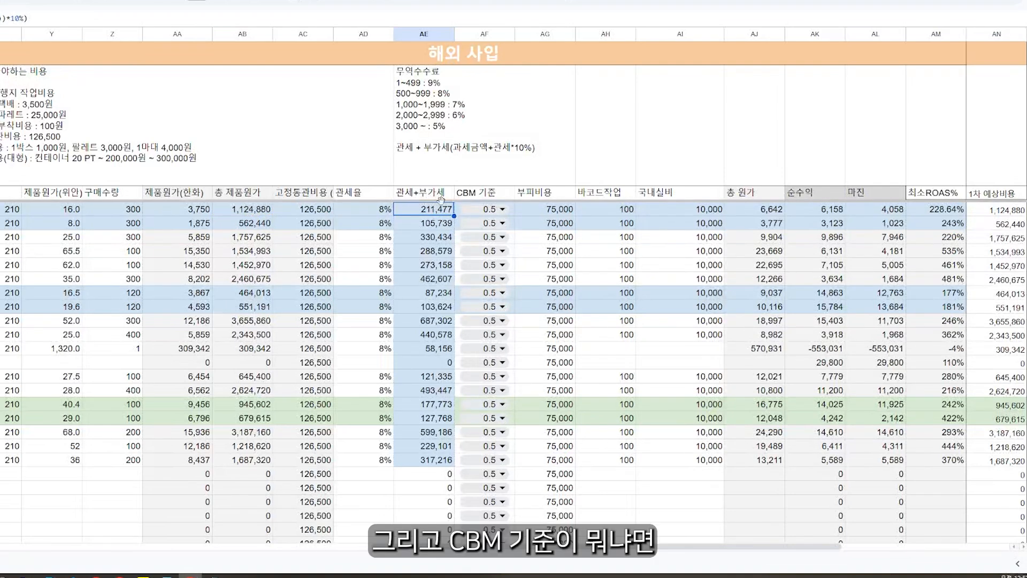
Set the CBM 기준 of A 2개 to 1.0 and check its 부피비용.
{"action": "key", "text": "Right"}
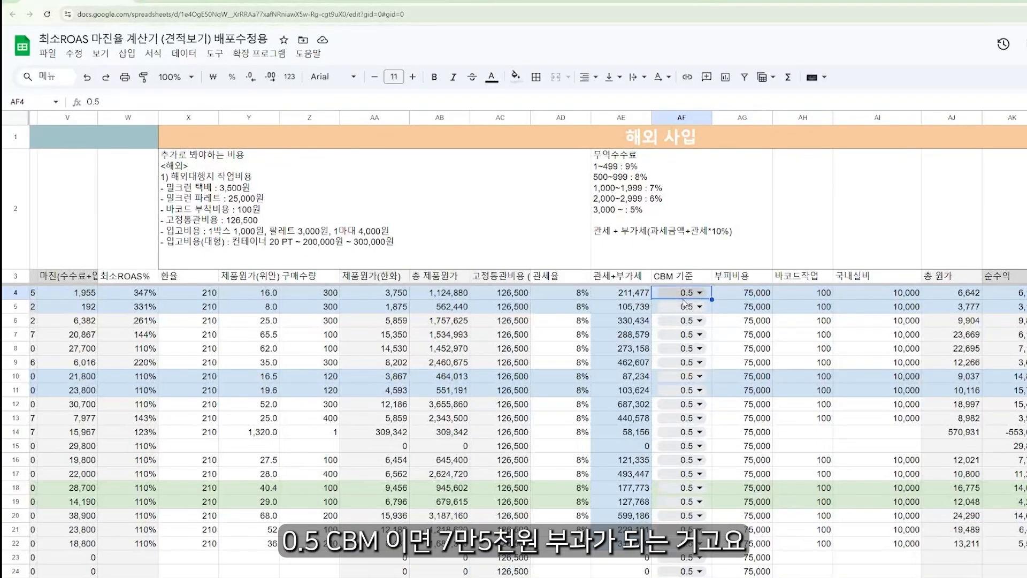
{"action": "key", "text": "Right"}
{"action": "left_click", "coordinate": [683, 297]}
{"action": "key", "text": "Down"}
{"action": "key", "text": "Return"}
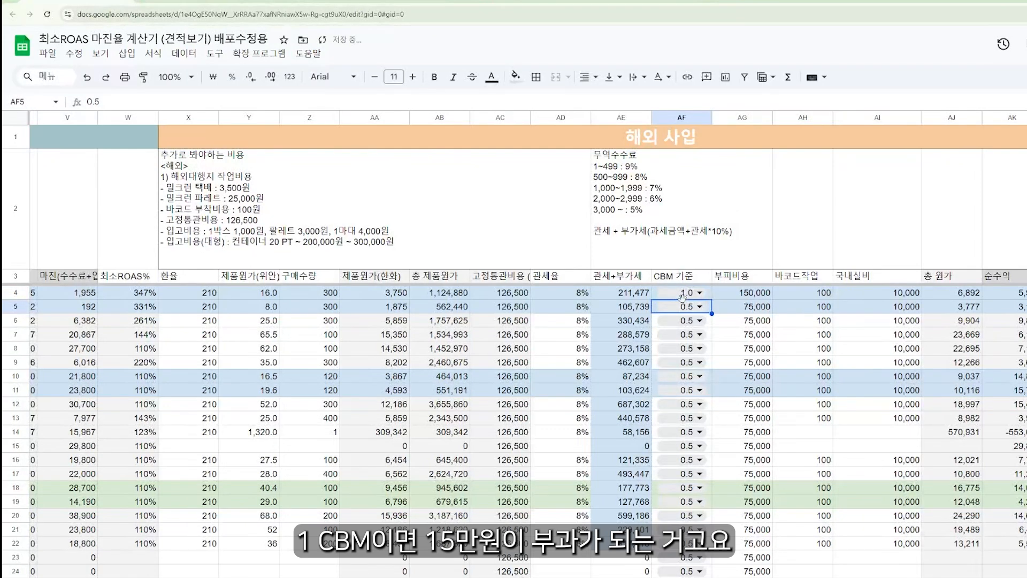
{"action": "key", "text": "Up"}
{"action": "key", "text": "Right"}
{"action": "key", "text": "Left"}
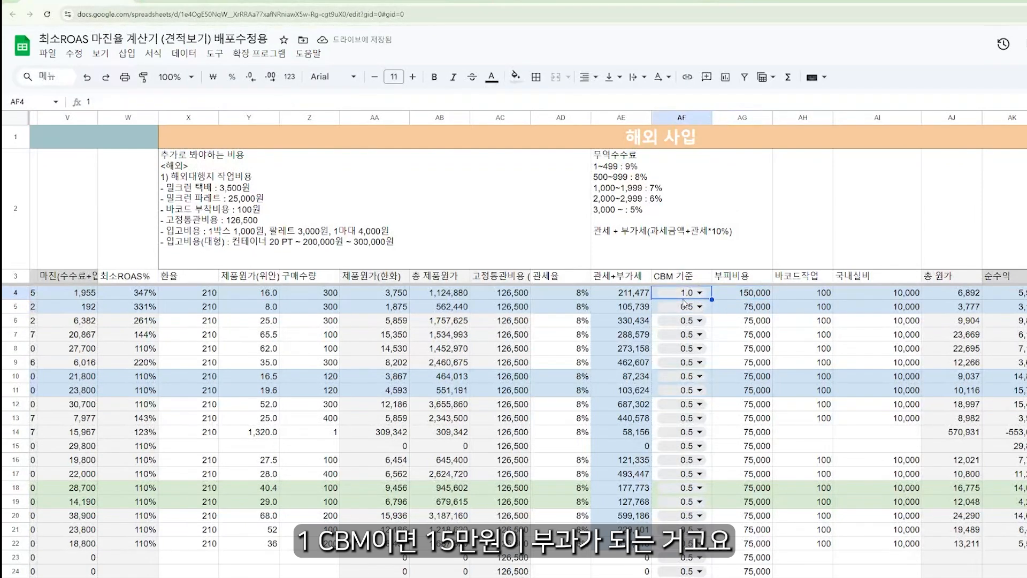
Set the CBM 기준 of A 2개 to 1.5 and check the matching 부피비용.
{"action": "left_click", "coordinate": [683, 300]}
{"action": "key", "text": "Down"}
{"action": "key", "text": "Down"}
{"action": "key", "text": "Return"}
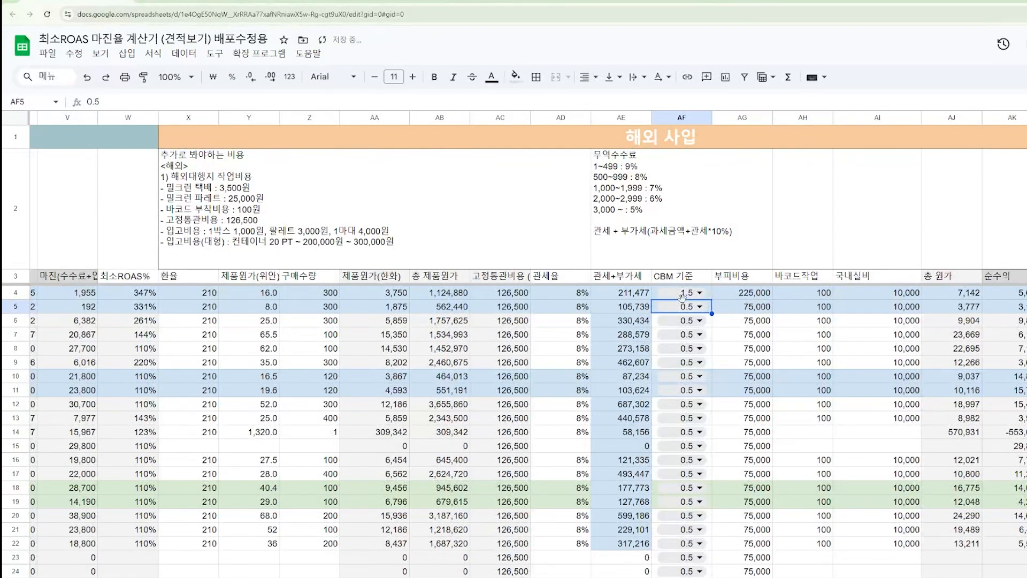
{"action": "key", "text": "Up"}
{"action": "key", "text": "Right"}
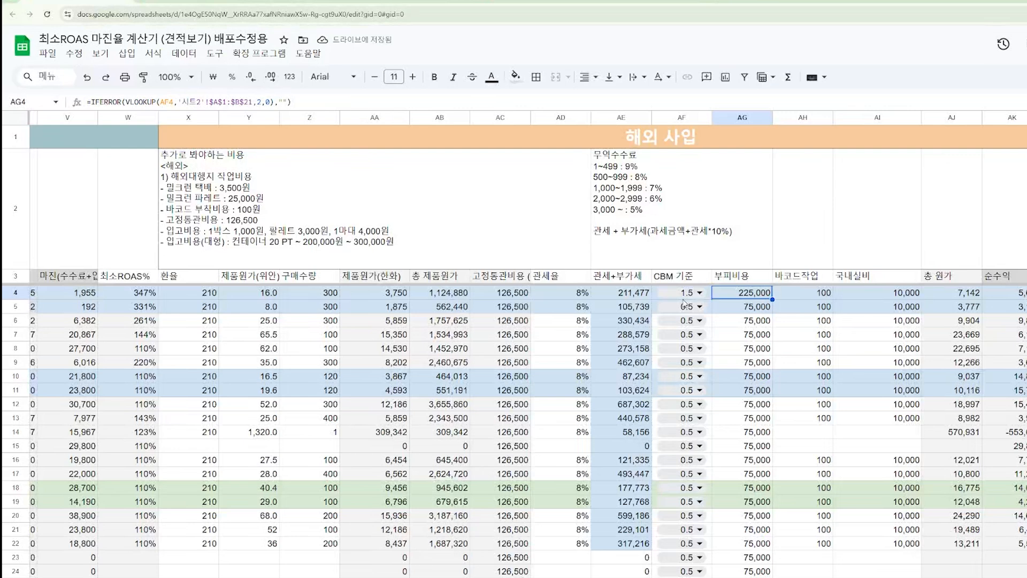
{"action": "key", "text": "Left"}
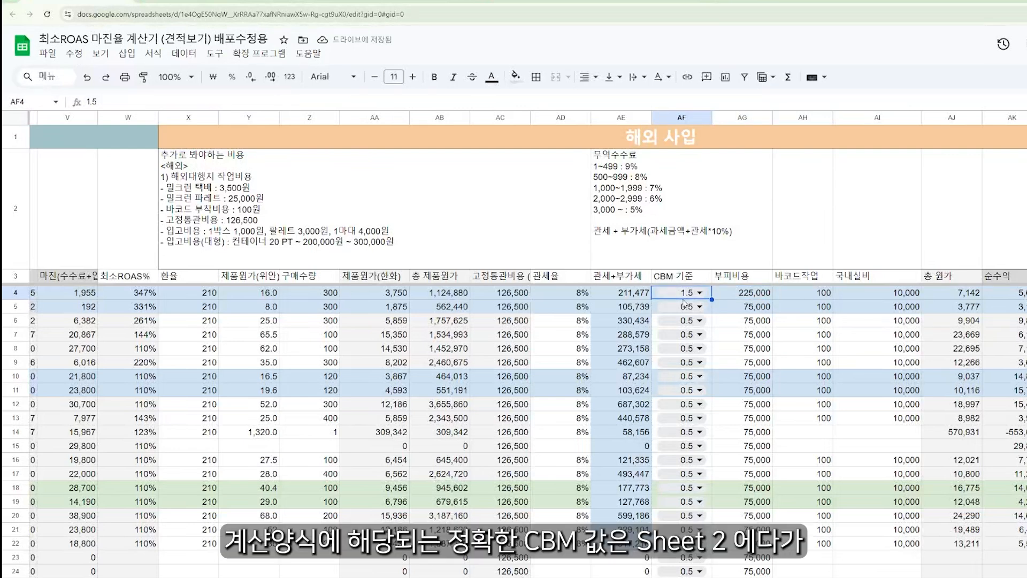
Look through the 요금 listed per CBM in 시트2 and return to the calculator sheet.
{"action": "key", "text": "ctrl+shift+Page_Down"}
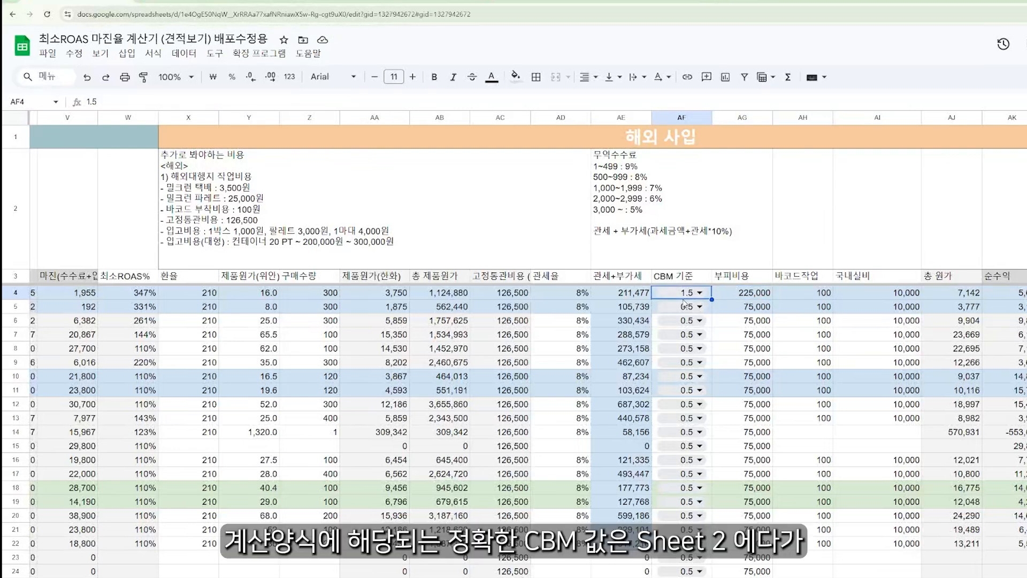
{"action": "key", "text": "Right"}
{"action": "key", "text": "Right"}
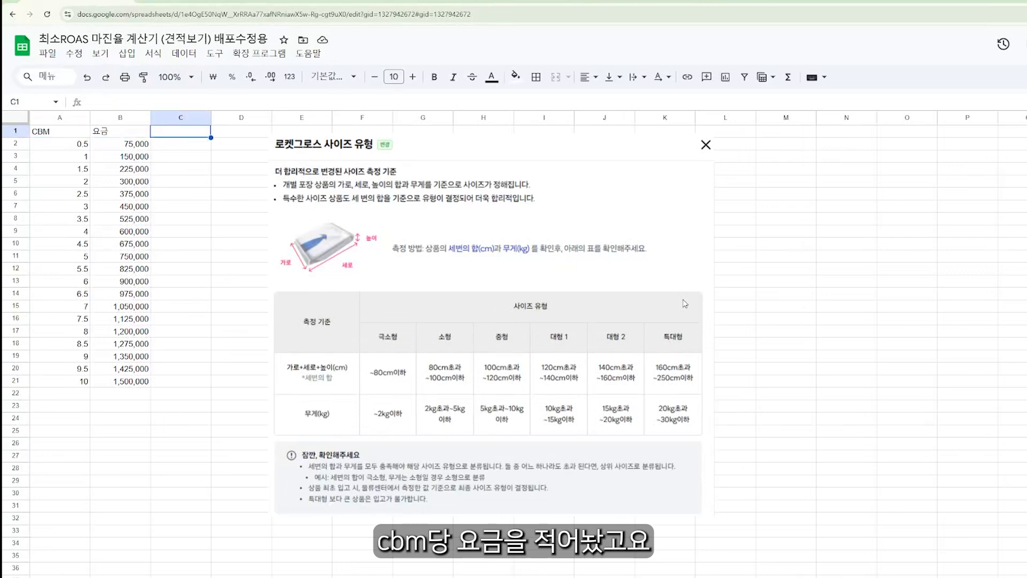
{"action": "key", "text": "Left"}
{"action": "key", "text": "Left"}
{"action": "key", "text": "Down"}
{"action": "key", "text": "Right"}
{"action": "key", "text": "Down"}
{"action": "key", "text": "Down"}
{"action": "key", "text": "Down"}
{"action": "key", "text": "Down"}
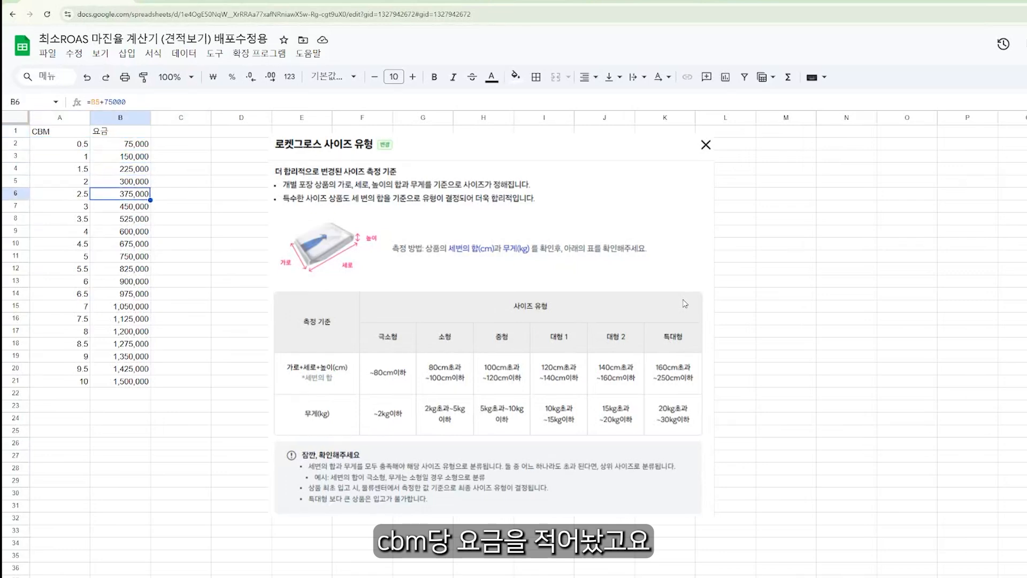
{"action": "key", "text": "Down"}
{"action": "key", "text": "Down"}
{"action": "key", "text": "ctrl+shift+Page_Up"}
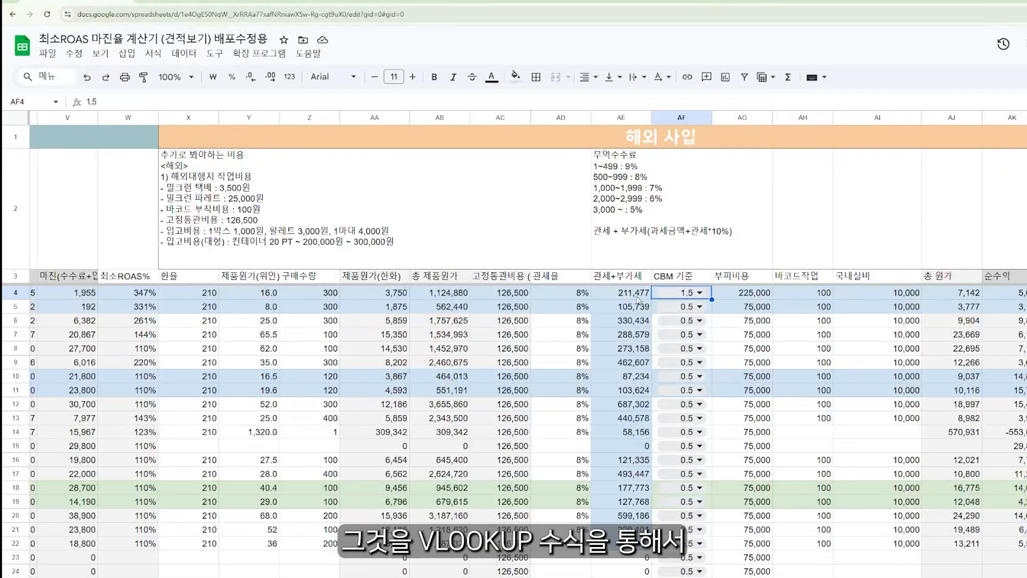
Examine the VLOOKUP formula behind the 부피비용 of A 2개.
{"action": "key", "text": "Right"}
{"action": "key", "text": "F2"}
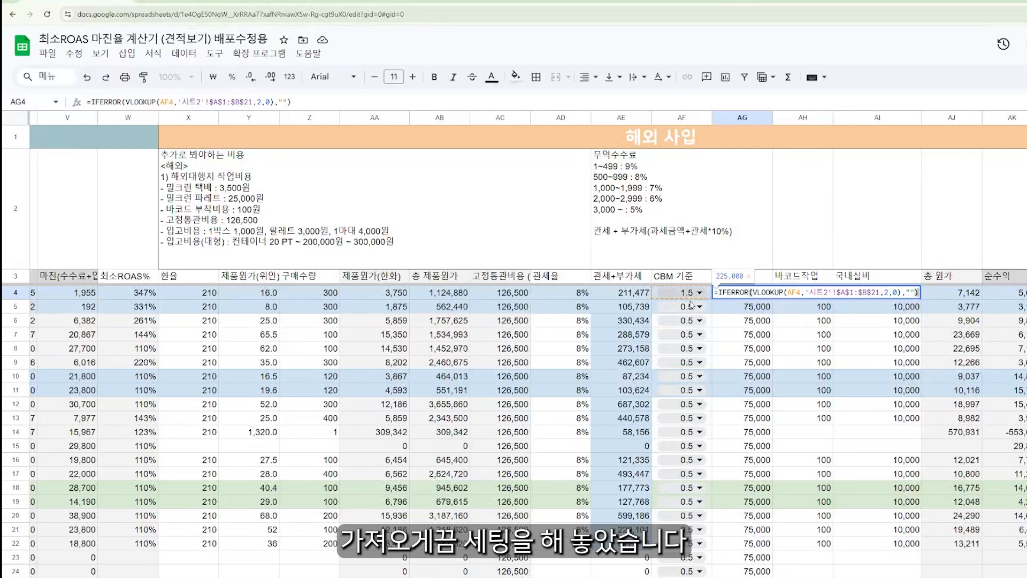
{"action": "key", "text": "Tab"}
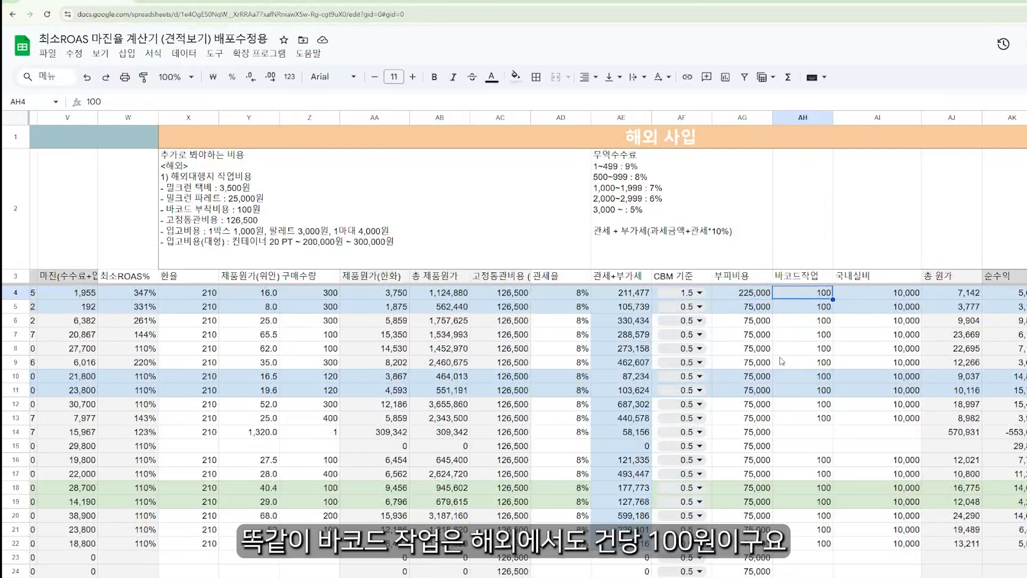
Rename the overseas 바코드작업 column header as 바코드작업+OPP.
{"action": "key", "text": "Up"}
{"action": "key", "text": "F2"}
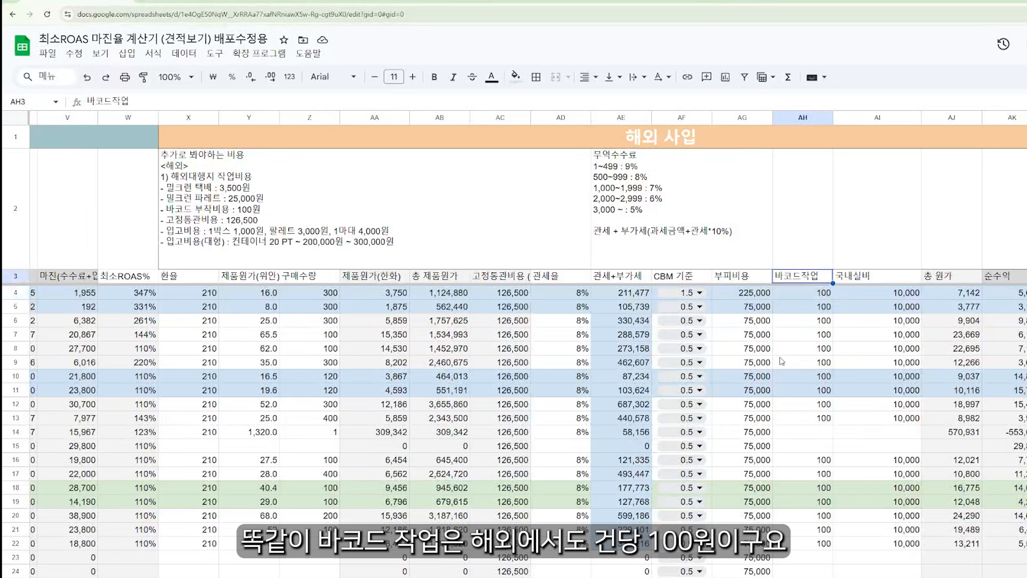
{"action": "type", "text": "+"}
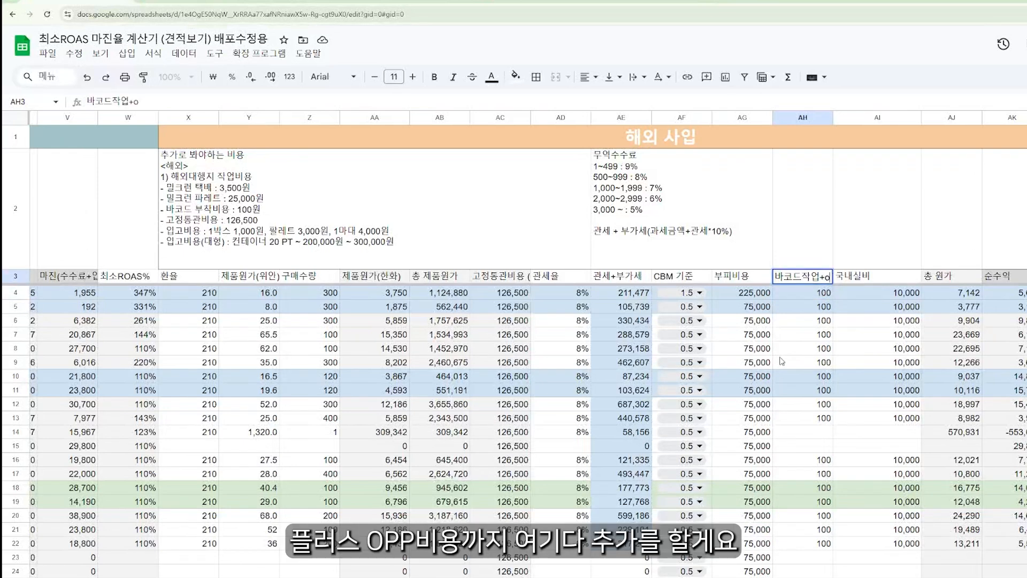
{"action": "type", "text": "OPP"}
{"action": "key", "text": "Return"}
Set the overseas barcode and OPP cost to 200 for A 2개, A 1개 and the product rows down to row 22.
{"action": "type", "text": "200"}
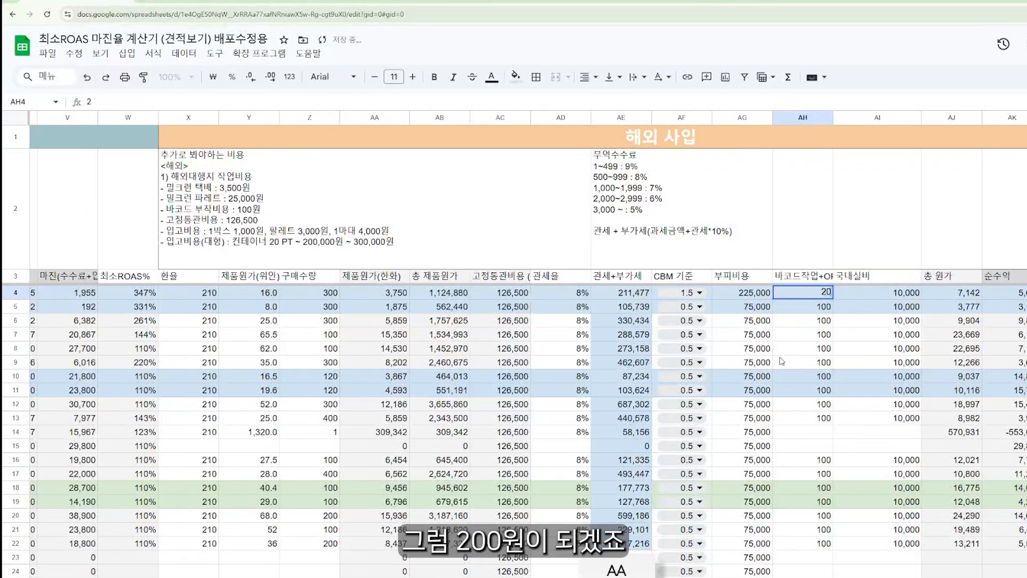
{"action": "key", "text": "Return"}
{"action": "type", "text": "200"}
{"action": "key", "text": "Return"}
{"action": "key", "text": "Up"}
{"action": "key", "text": "ctrl+c"}
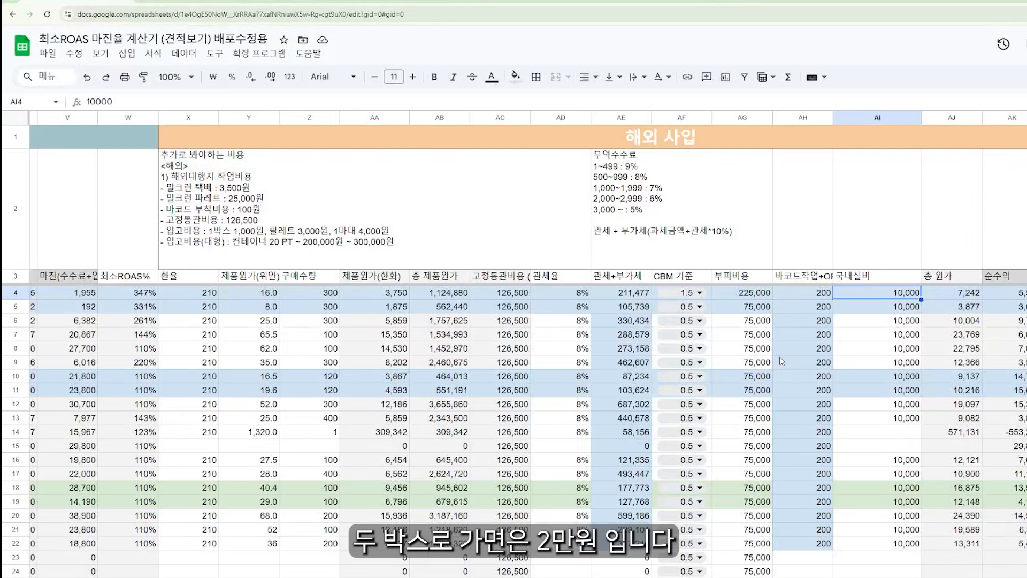
Set the overseas 국내실비 of A 2개 to 20,000.
{"action": "type", "text": "20000"}
{"action": "key", "text": "Return"}
{"action": "key", "text": "Up"}
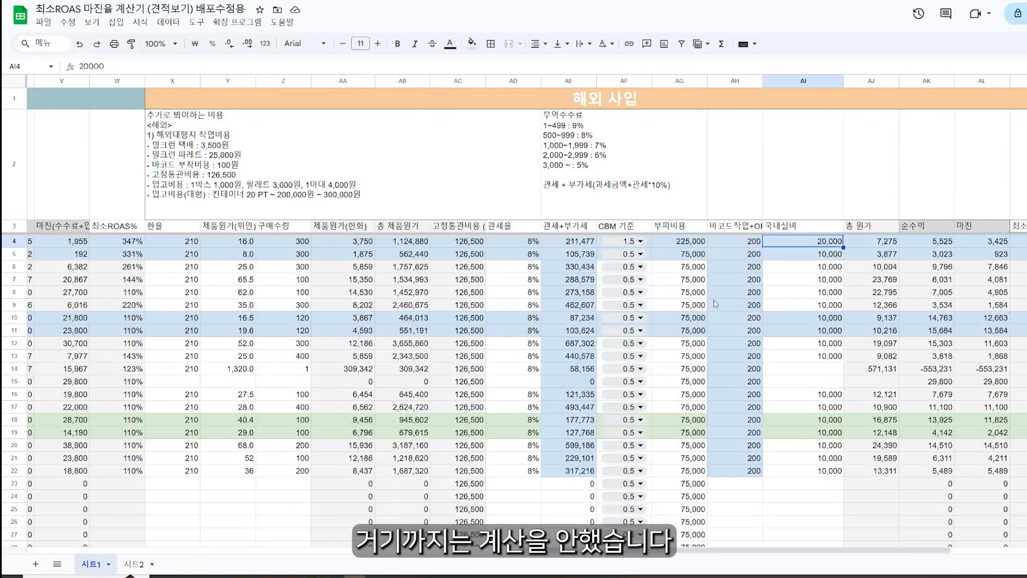
Examine the overseas 총 원가 formula of A 2개 and move on to its 마진.
{"action": "key", "text": "Right"}
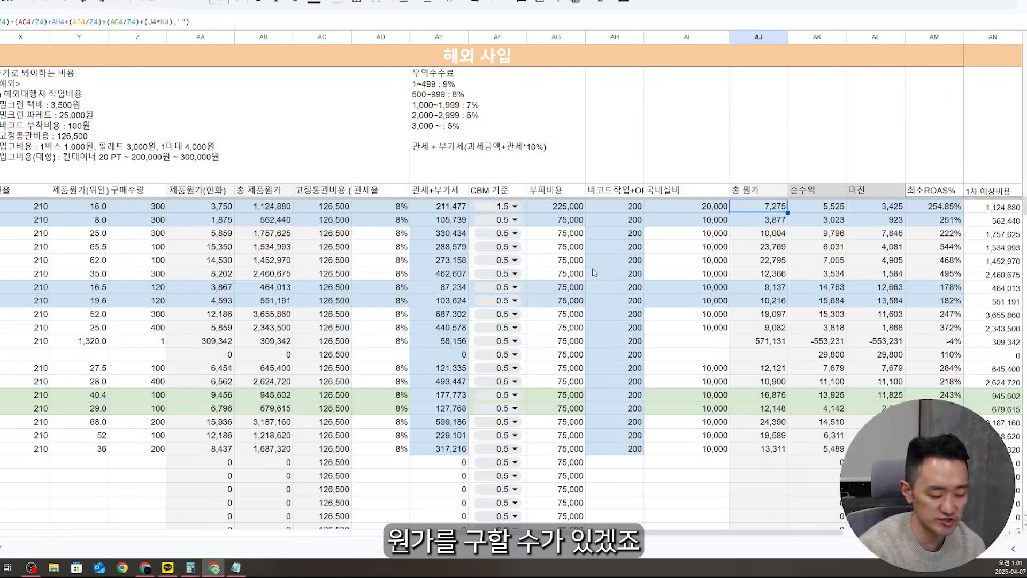
{"action": "key", "text": "Caps_Lock"}
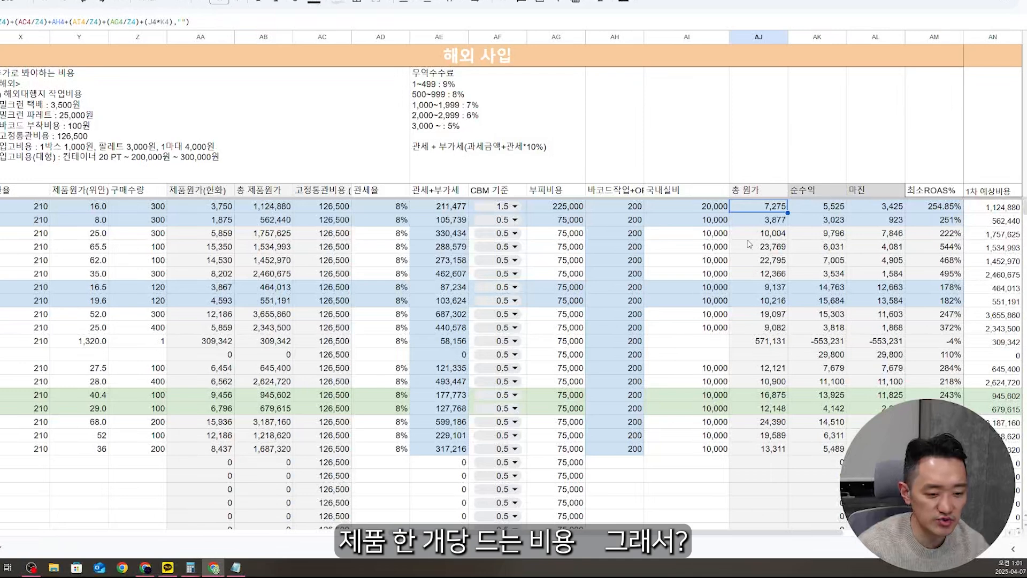
{"action": "double_click", "coordinate": [774, 206]}
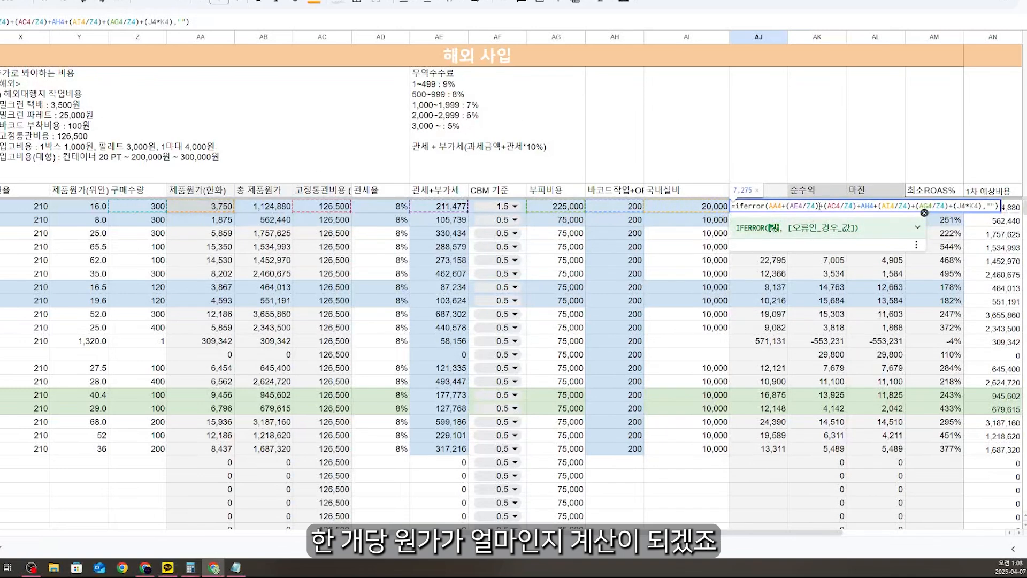
{"action": "left_click", "coordinate": [980, 206]}
{"action": "type", "text": ")"}
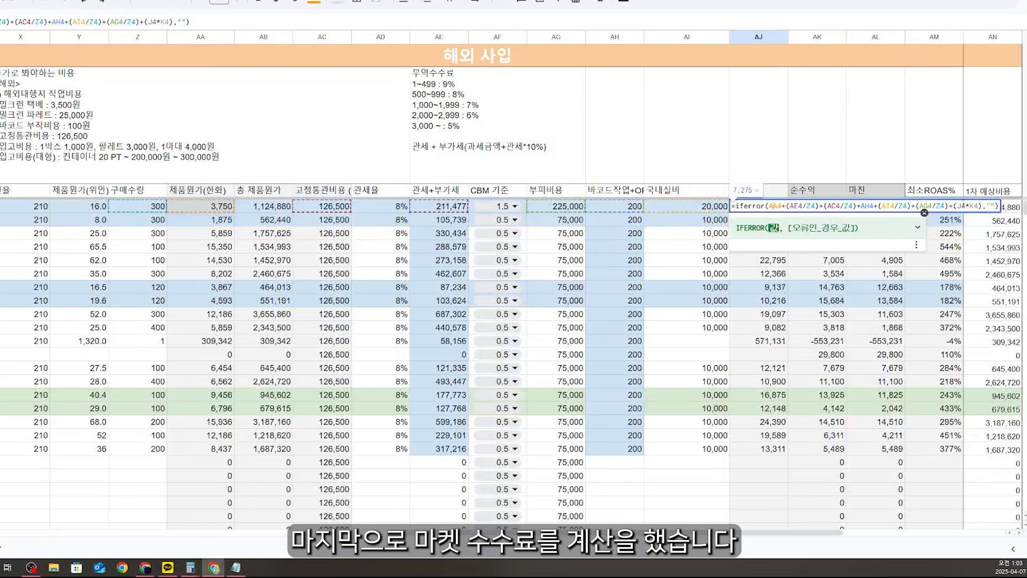
{"action": "key", "text": "Tab"}
{"action": "key", "text": "Tab"}
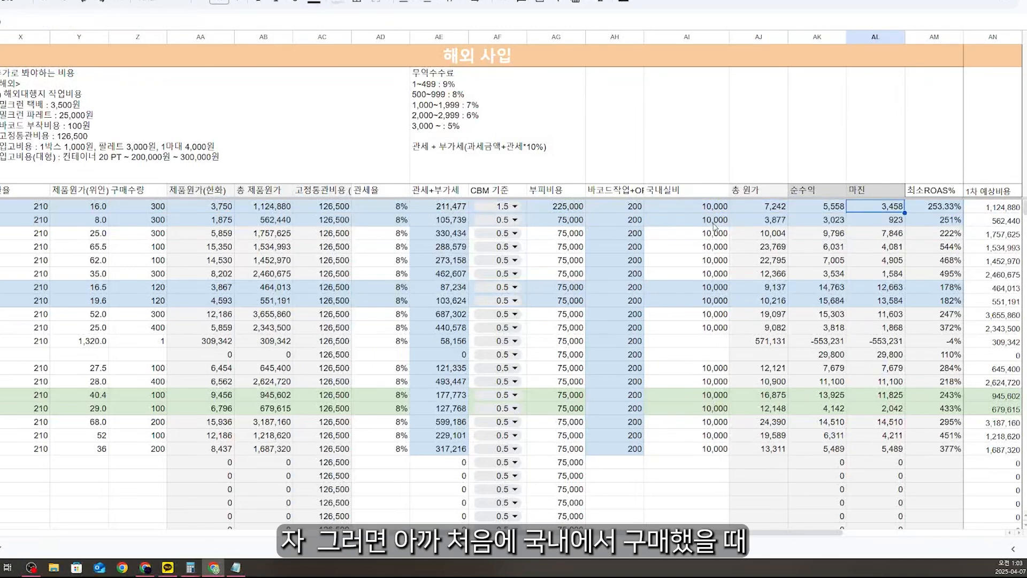
Check the overseas 최소ROAS% of A 2개 and set its CBM 기준 to 0.5.
{"action": "key", "text": "Tab"}
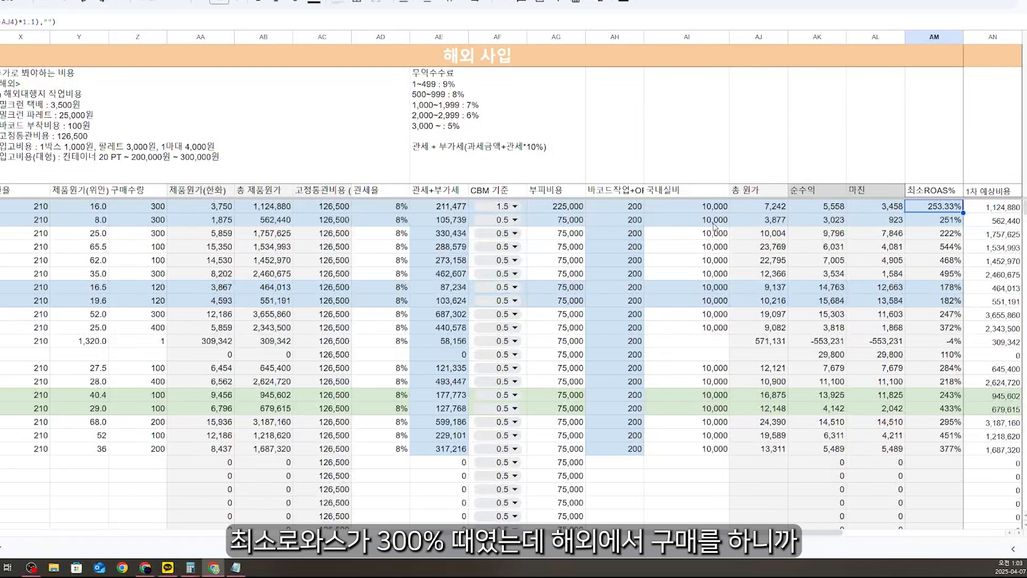
{"action": "key", "text": "Left"}
{"action": "key", "text": "Left"}
{"action": "key", "text": "Left"}
{"action": "key", "text": "Left"}
{"action": "key", "text": "Left"}
{"action": "key", "text": "Left"}
{"action": "key", "text": "Left"}
{"action": "key", "text": "Left"}
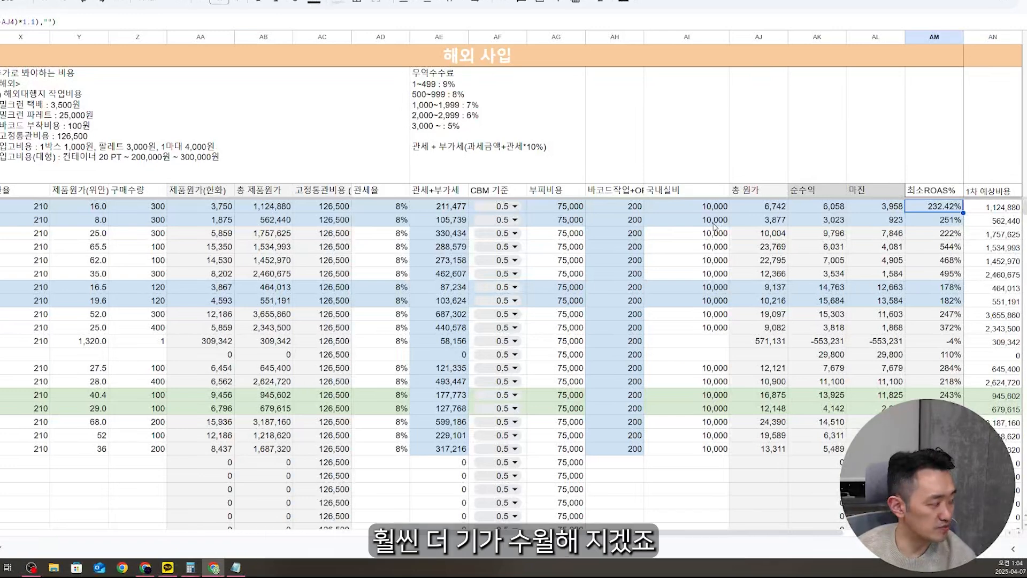
Set the overseas 구매수량 of both A 2개 and A 1개 to 100.
{"action": "left_click", "coordinate": [943, 222]}
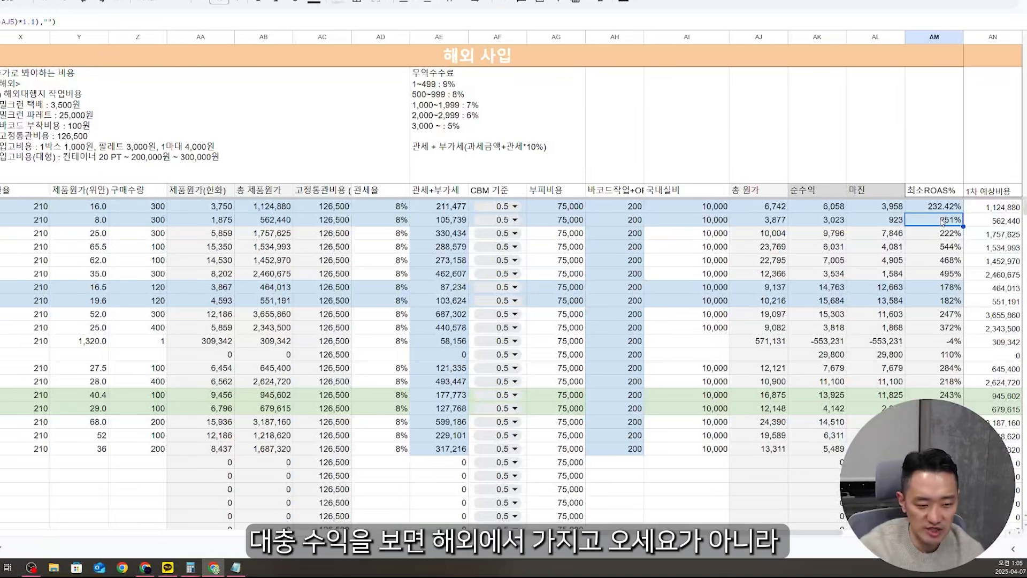
{"action": "left_click", "coordinate": [867, 220]}
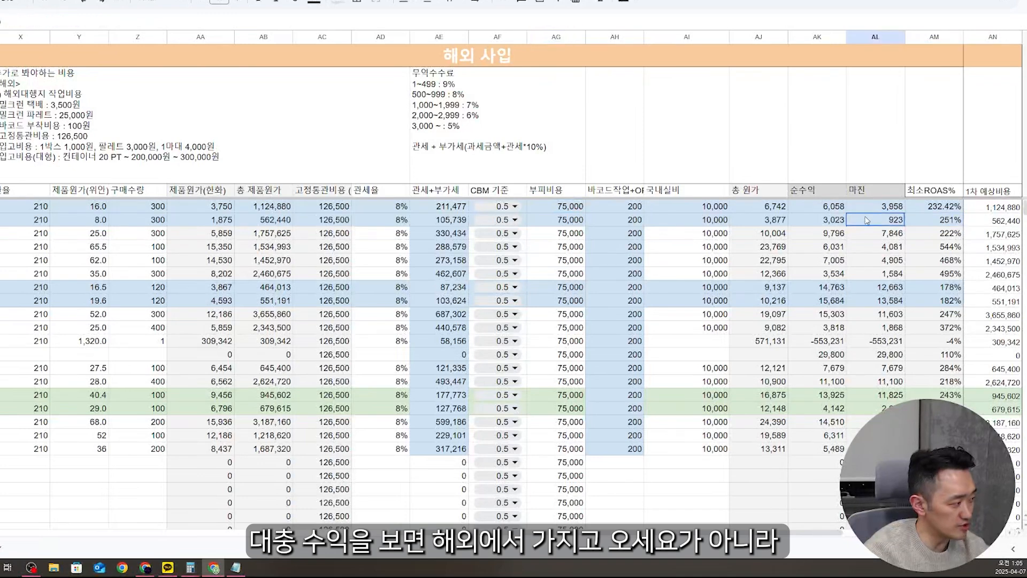
{"action": "type", "text": "100"}
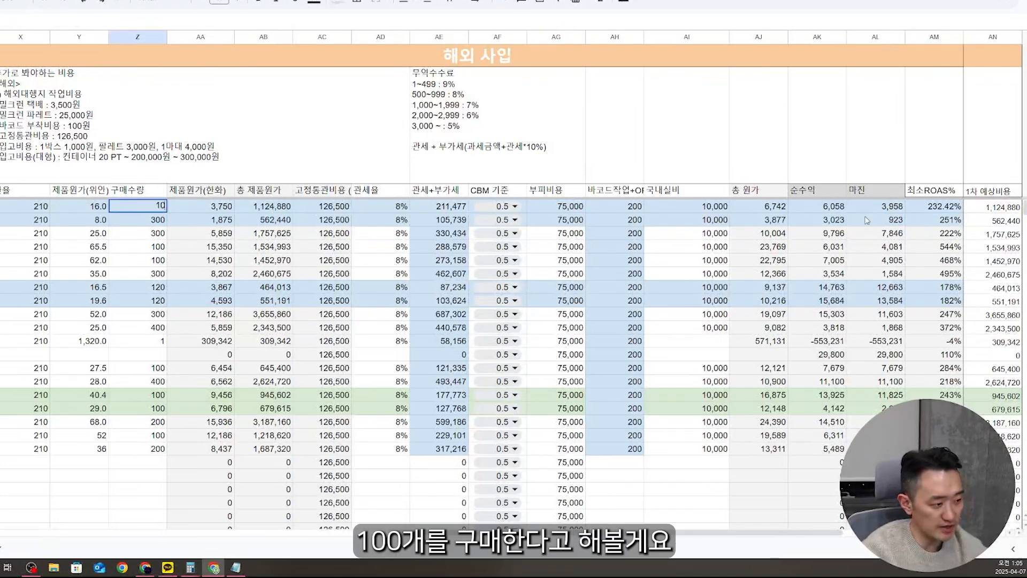
{"action": "key", "text": "Return"}
{"action": "type", "text": "100"}
{"action": "key", "text": "Return"}
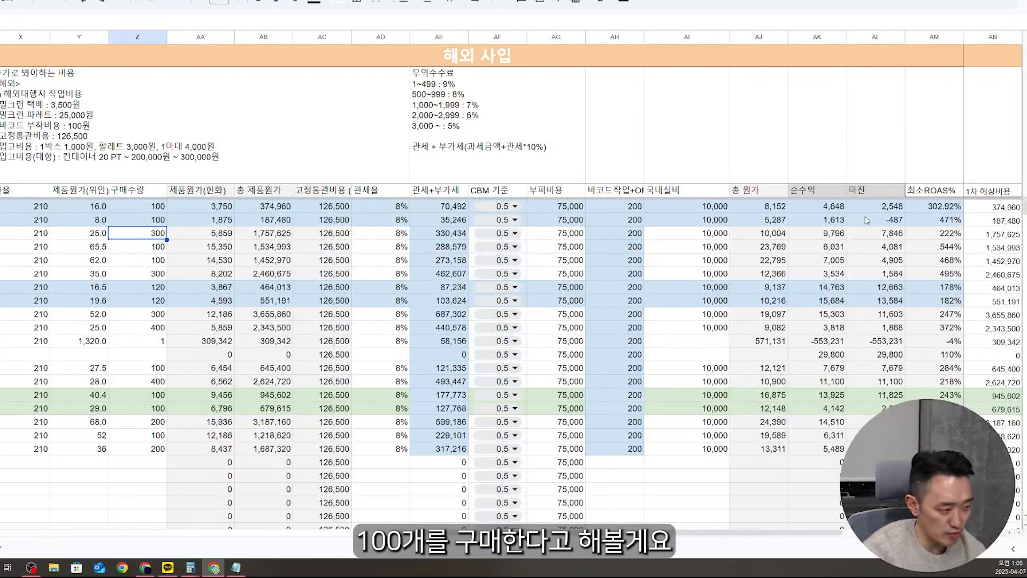
Compare the overseas 총 제품원가 of A 1개 with that of A 2개.
{"action": "key", "text": "Up"}
{"action": "key", "text": "Right"}
{"action": "key", "text": "Right"}
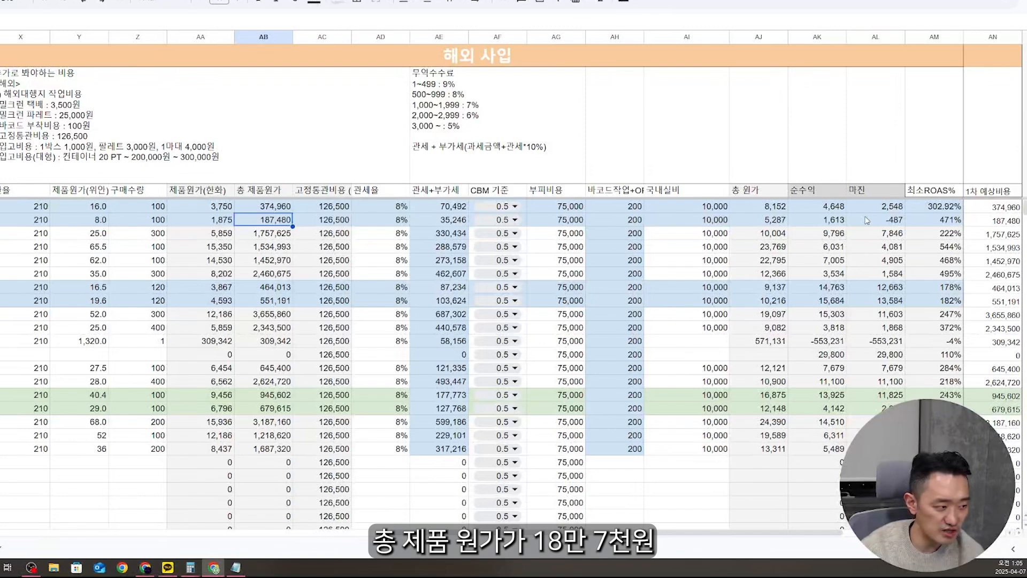
{"action": "key", "text": "Up"}
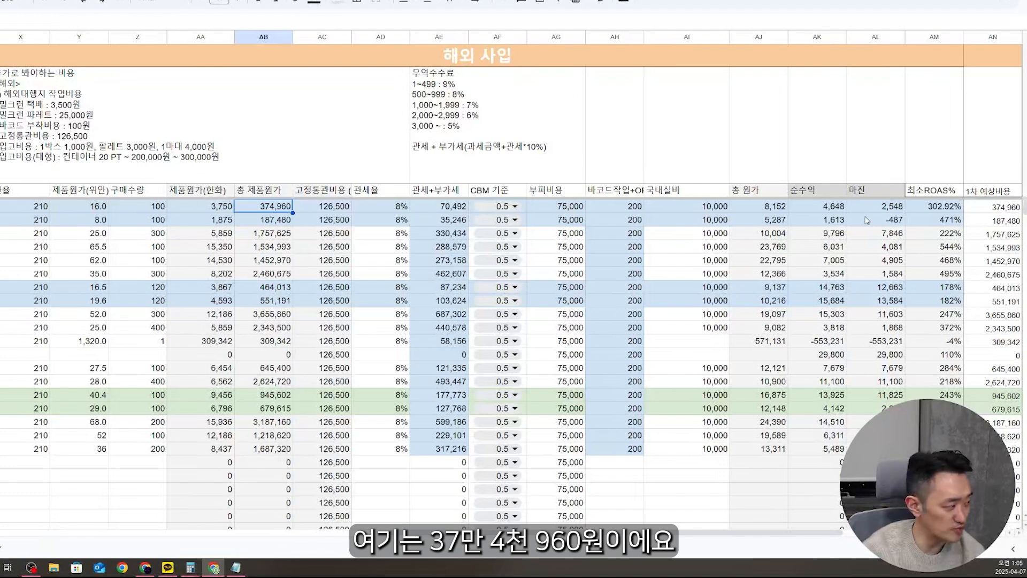
{"action": "key", "text": "Down"}
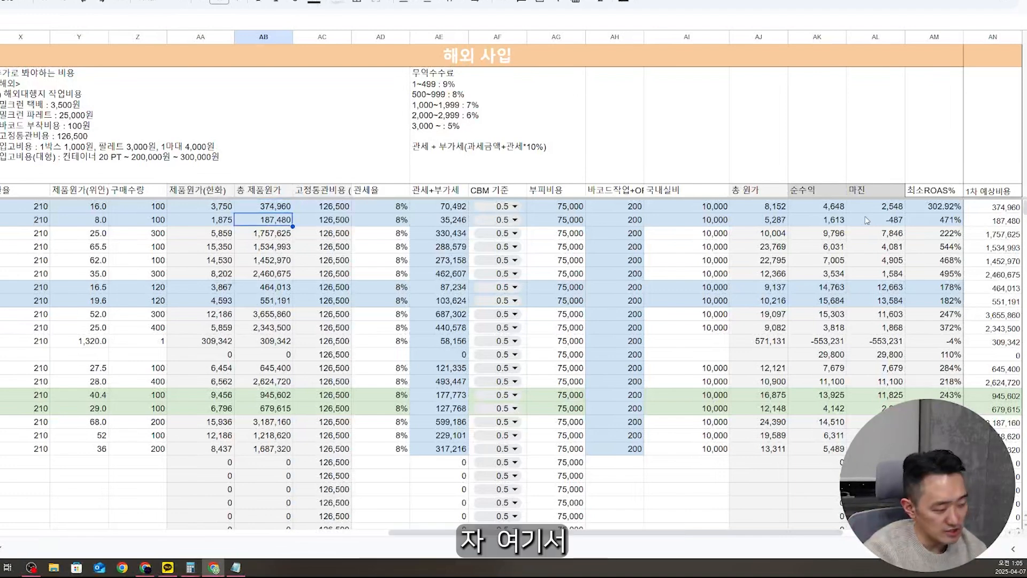
Examine the overseas cost items of A 1개, from 고정통관비용 and 관세+부가세 through to 총 비용 (대략).
{"action": "left_click", "coordinate": [341, 225]}
{"action": "left_click", "coordinate": [437, 220]}
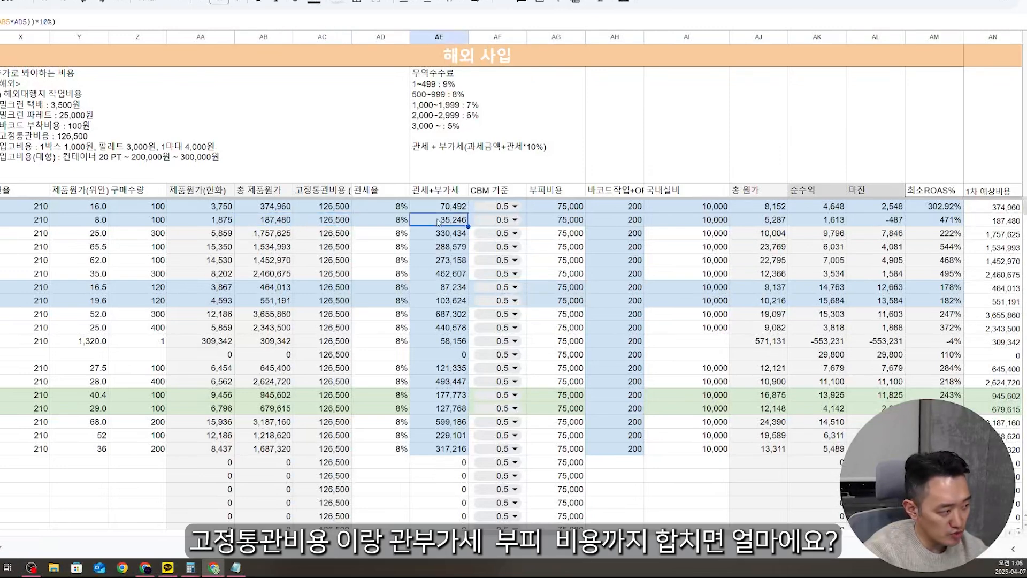
{"action": "key", "text": "Right"}
{"action": "key", "text": "Right"}
{"action": "key", "text": "Right"}
{"action": "key", "text": "Right"}
{"action": "key", "text": "Right"}
{"action": "key", "text": "Right"}
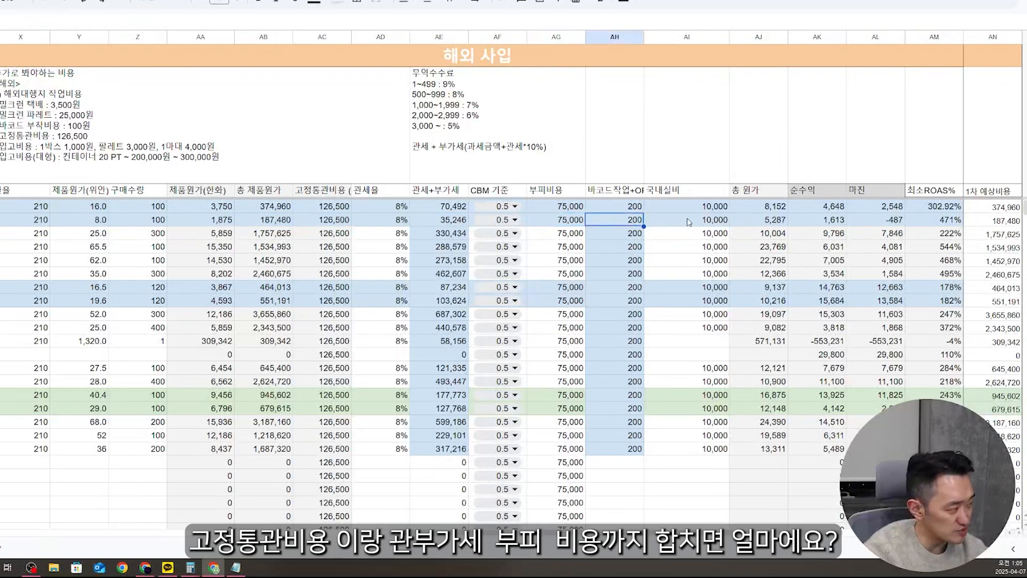
{"action": "key", "text": "Right"}
{"action": "key", "text": "Right"}
{"action": "key", "text": "Right"}
{"action": "key", "text": "Right"}
{"action": "key", "text": "Right"}
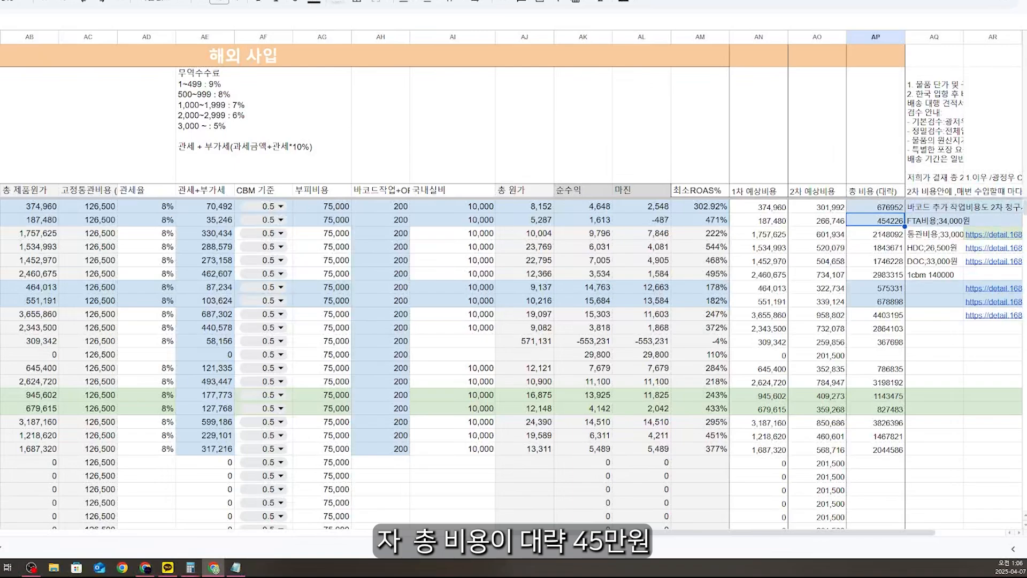
Examine the domestic costs of A 1개 in 국내 사입, focusing on 구매수량 and 구매예상비용.
{"action": "key", "text": "Left"}
{"action": "key", "text": "Left"}
{"action": "key", "text": "Left"}
{"action": "key", "text": "Left"}
{"action": "key", "text": "Left"}
{"action": "key", "text": "Left"}
{"action": "key", "text": "Left"}
{"action": "key", "text": "Left"}
{"action": "key", "text": "Left"}
{"action": "key", "text": "Left"}
{"action": "key", "text": "Left"}
{"action": "key", "text": "Left"}
{"action": "key", "text": "Left"}
{"action": "key", "text": "Left"}
{"action": "key", "text": "Left"}
{"action": "key", "text": "Left"}
{"action": "key", "text": "Left"}
{"action": "key", "text": "Left"}
{"action": "key", "text": "Left"}
{"action": "key", "text": "Left"}
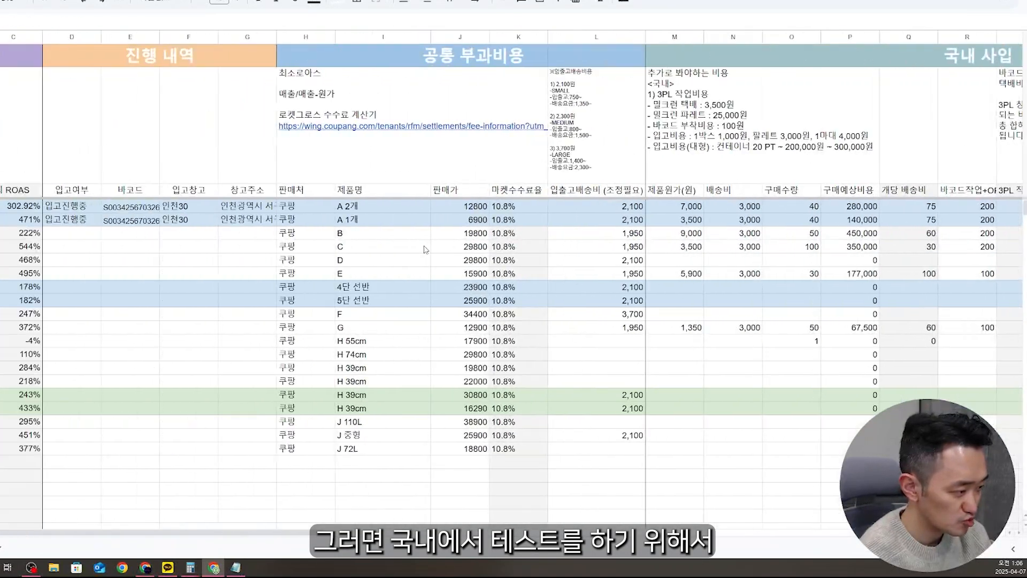
{"action": "key", "text": "Right"}
{"action": "key", "text": "Right"}
{"action": "key", "text": "Right"}
{"action": "key", "text": "Right"}
{"action": "key", "text": "Right"}
{"action": "key", "text": "Right"}
{"action": "key", "text": "Right"}
{"action": "key", "text": "Right"}
{"action": "key", "text": "Right"}
{"action": "key", "text": "Right"}
{"action": "key", "text": "Right"}
{"action": "key", "text": "Right"}
{"action": "key", "text": "Right"}
{"action": "key", "text": "Right"}
{"action": "key", "text": "Right"}
{"action": "key", "text": "Right"}
{"action": "key", "text": "Left"}
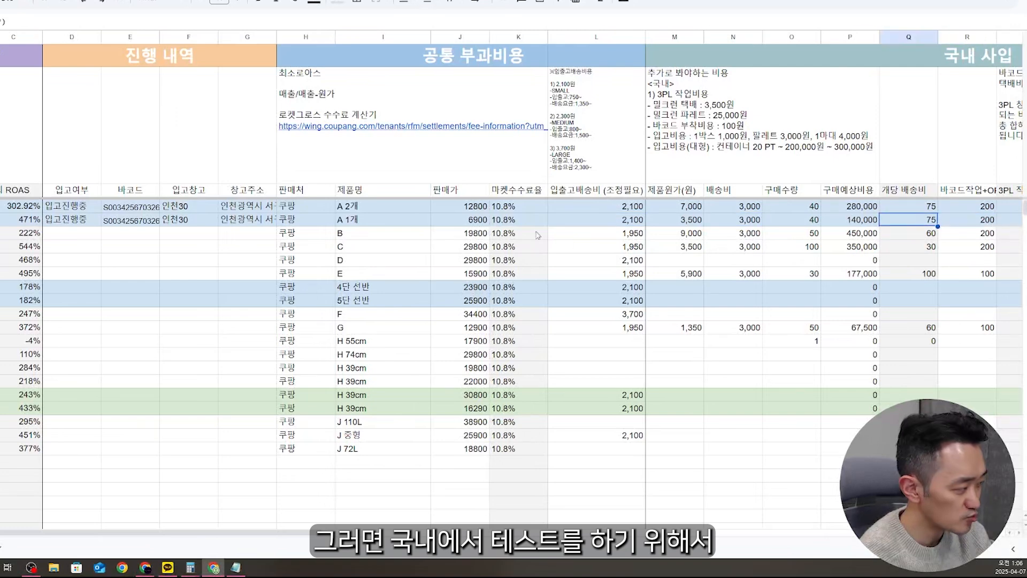
{"action": "key", "text": "Left"}
{"action": "key", "text": "Left"}
{"action": "key", "text": "Right"}
{"action": "key", "text": "Right"}
{"action": "key", "text": "Right"}
{"action": "key", "text": "Right"}
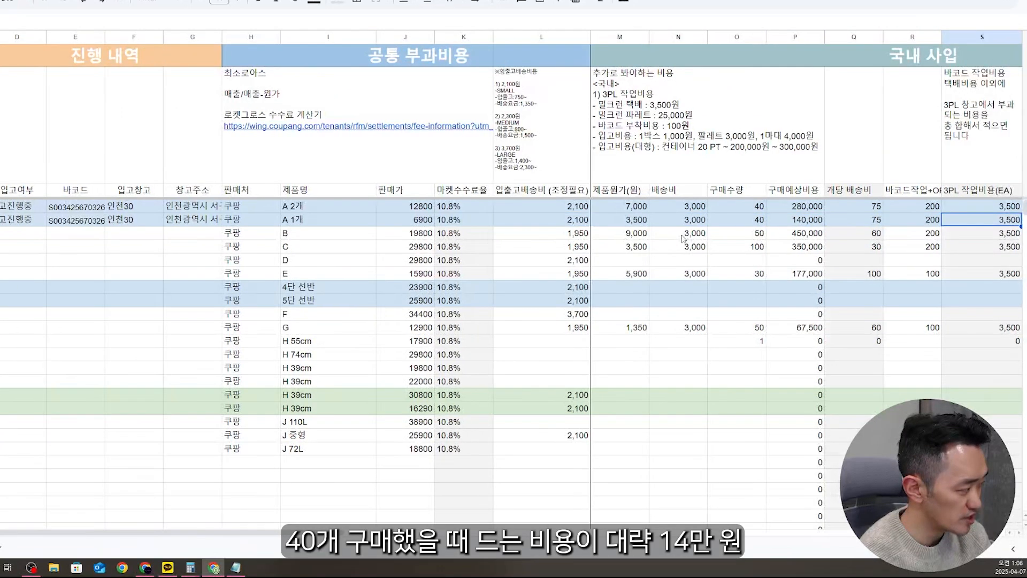
{"action": "key", "text": "Right"}
{"action": "key", "text": "Right"}
{"action": "key", "text": "Right"}
{"action": "key", "text": "Left"}
{"action": "key", "text": "Left"}
{"action": "key", "text": "Left"}
{"action": "key", "text": "Left"}
{"action": "key", "text": "Left"}
{"action": "key", "text": "Left"}
{"action": "key", "text": "Left"}
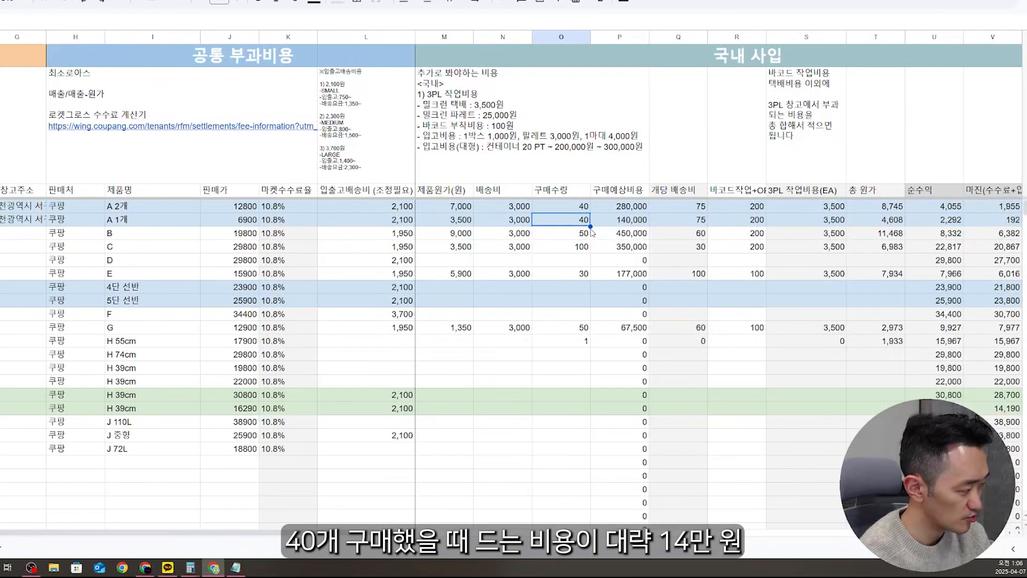
{"action": "key", "text": "Right"}
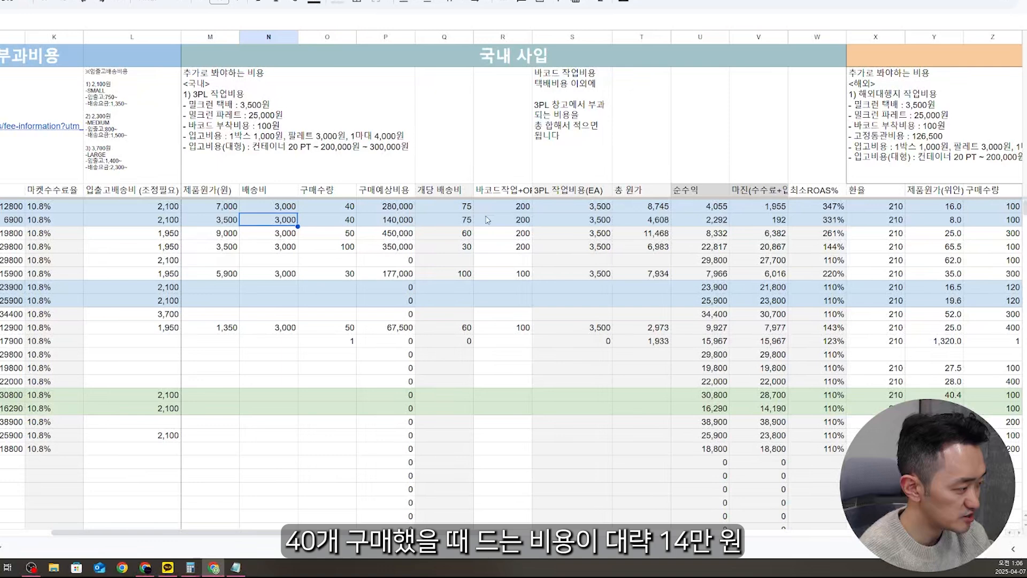
{"action": "key", "text": "Right"}
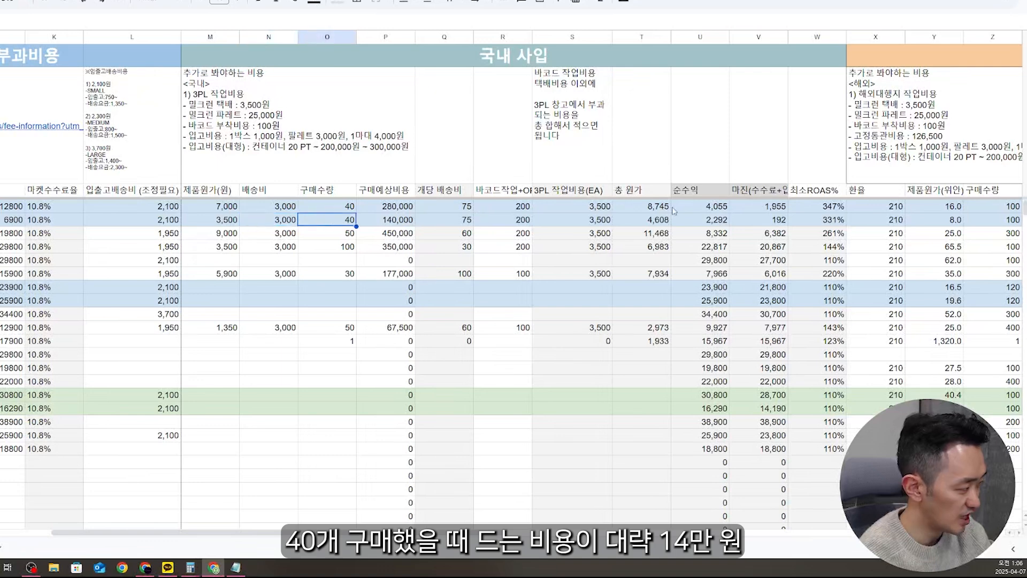
Review the overseas 총 비용 (대략) of A 1개 and its 마진.
{"action": "scroll", "coordinate": [419, 221], "scroll_direction": "right", "scroll_amount": 8}
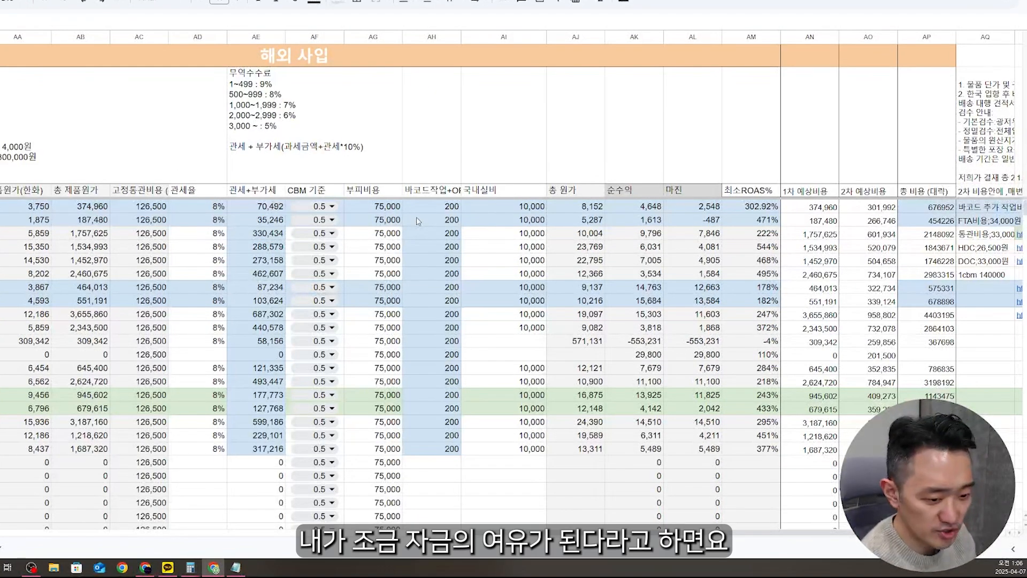
{"action": "left_click", "coordinate": [919, 224]}
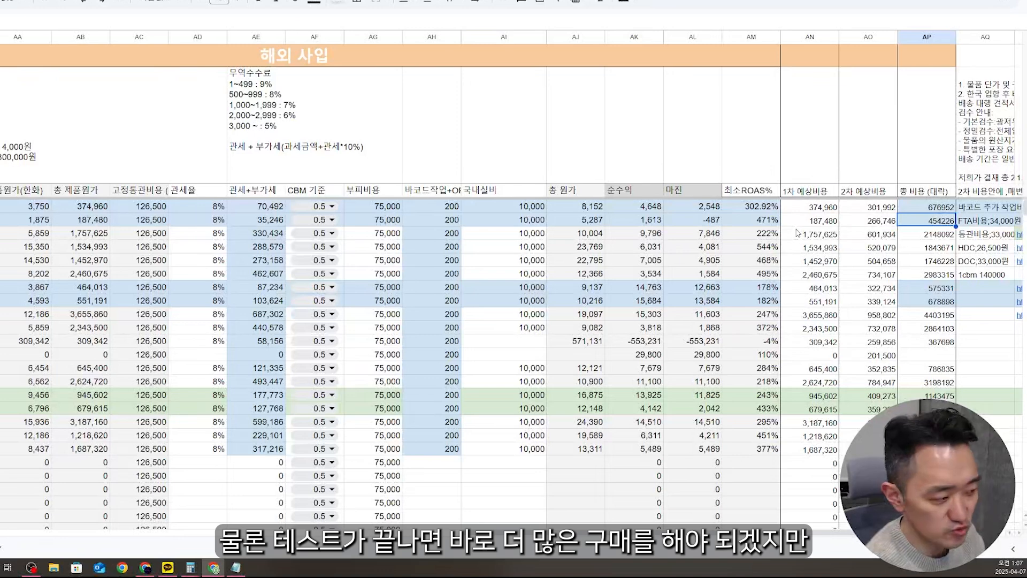
{"action": "key", "text": "Left"}
{"action": "key", "text": "Left"}
{"action": "key", "text": "Left"}
{"action": "key", "text": "Left"}
{"action": "key", "text": "Left"}
{"action": "key", "text": "Left"}
{"action": "key", "text": "Left"}
{"action": "key", "text": "Left"}
{"action": "key", "text": "Left"}
{"action": "key", "text": "Left"}
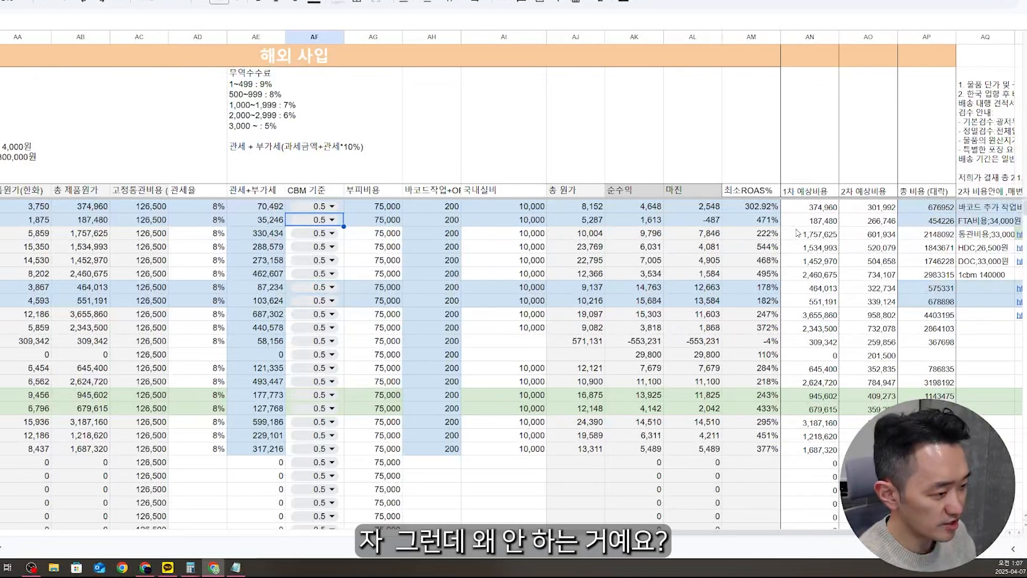
{"action": "key", "text": "Right"}
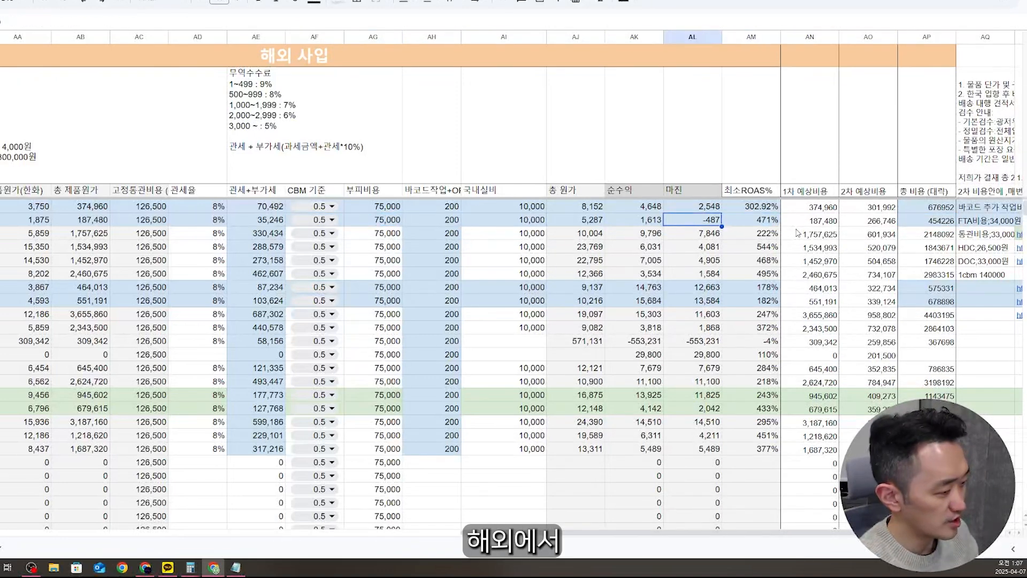
Review the overseas row of A 1개 from 제품원가(위안) across to 최소ROAS%.
{"action": "key", "text": "Left"}
{"action": "key", "text": "Left"}
{"action": "key", "text": "Left"}
{"action": "key", "text": "Left"}
{"action": "key", "text": "Left"}
{"action": "key", "text": "Left"}
{"action": "key", "text": "Left"}
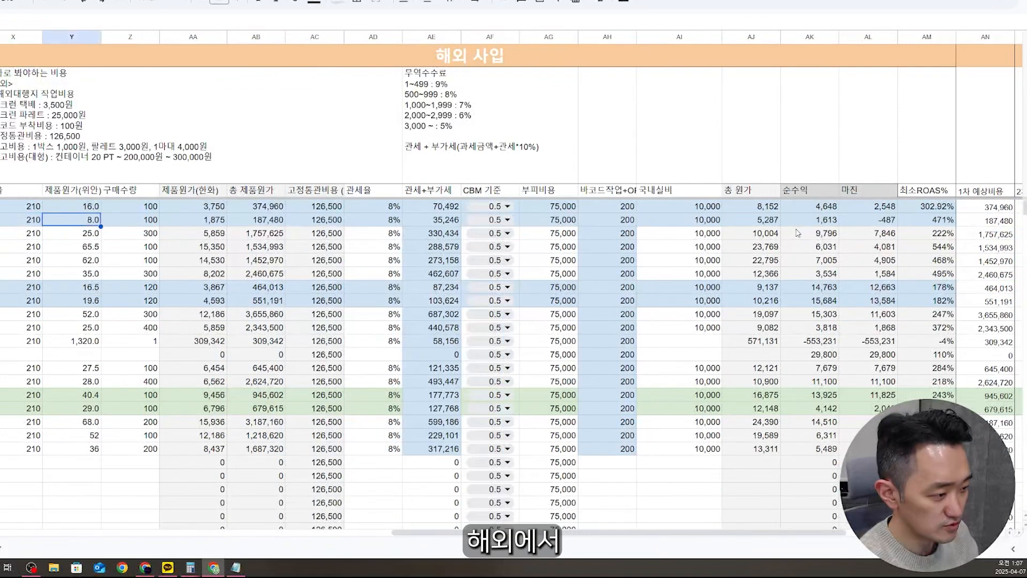
{"action": "key", "text": "Right"}
{"action": "key", "text": "Right"}
{"action": "key", "text": "Right"}
{"action": "key", "text": "Right"}
{"action": "key", "text": "Right"}
{"action": "key", "text": "Right"}
{"action": "key", "text": "Right"}
{"action": "key", "text": "Right"}
{"action": "key", "text": "Right"}
{"action": "key", "text": "Right"}
{"action": "key", "text": "Right"}
{"action": "key", "text": "Right"}
{"action": "key", "text": "Right"}
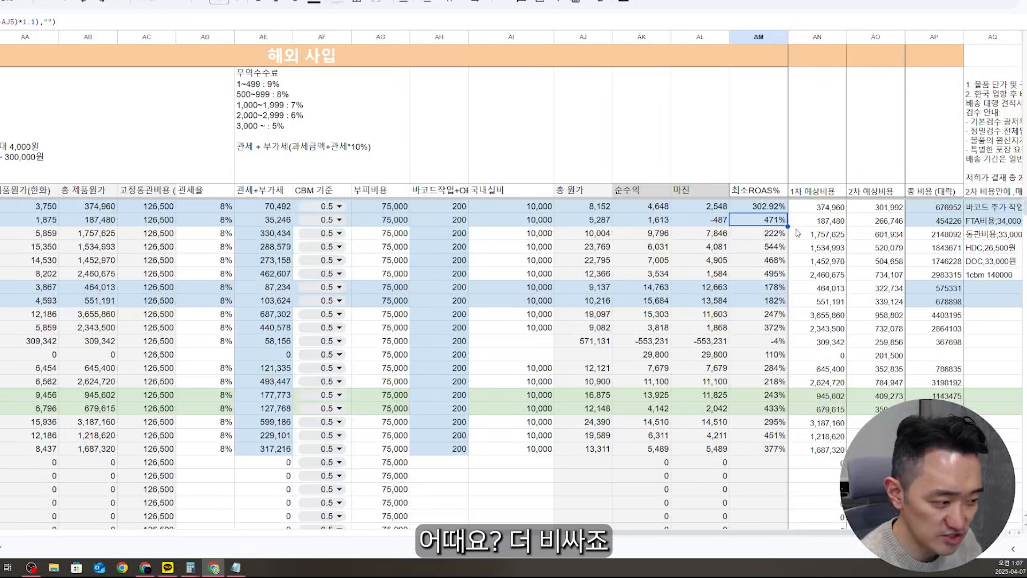
Set the overseas 구매수량 of A 1개 to 200.
{"action": "key", "text": "Left"}
{"action": "key", "text": "Left"}
{"action": "key", "text": "Left"}
{"action": "key", "text": "Left"}
{"action": "key", "text": "Left"}
{"action": "key", "text": "Left"}
{"action": "key", "text": "Left"}
{"action": "key", "text": "Left"}
{"action": "key", "text": "Left"}
{"action": "key", "text": "Left"}
{"action": "key", "text": "Left"}
{"action": "key", "text": "Left"}
{"action": "key", "text": "Left"}
{"action": "key", "text": "Return"}
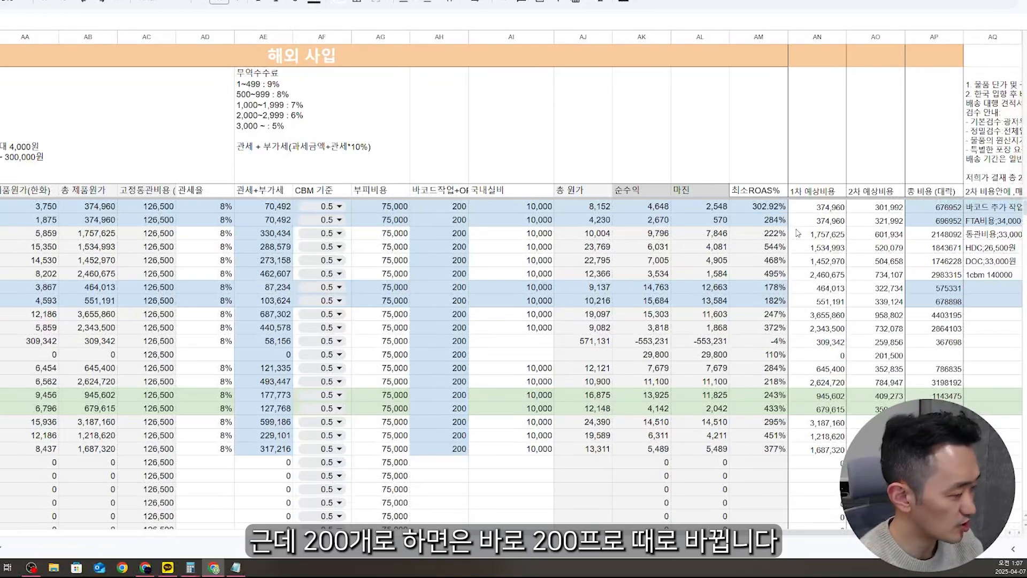
Check the recalculated overseas 최소ROAS% of A 1개.
{"action": "key", "text": "Right"}
{"action": "key", "text": "Right"}
{"action": "key", "text": "Right"}
{"action": "key", "text": "Right"}
{"action": "key", "text": "Right"}
{"action": "key", "text": "Right"}
{"action": "key", "text": "Right"}
{"action": "key", "text": "Right"}
{"action": "key", "text": "Right"}
{"action": "key", "text": "Right"}
{"action": "key", "text": "Right"}
{"action": "key", "text": "Right"}
{"action": "key", "text": "Right"}
{"action": "key", "text": "Right"}
{"action": "key", "text": "Left"}
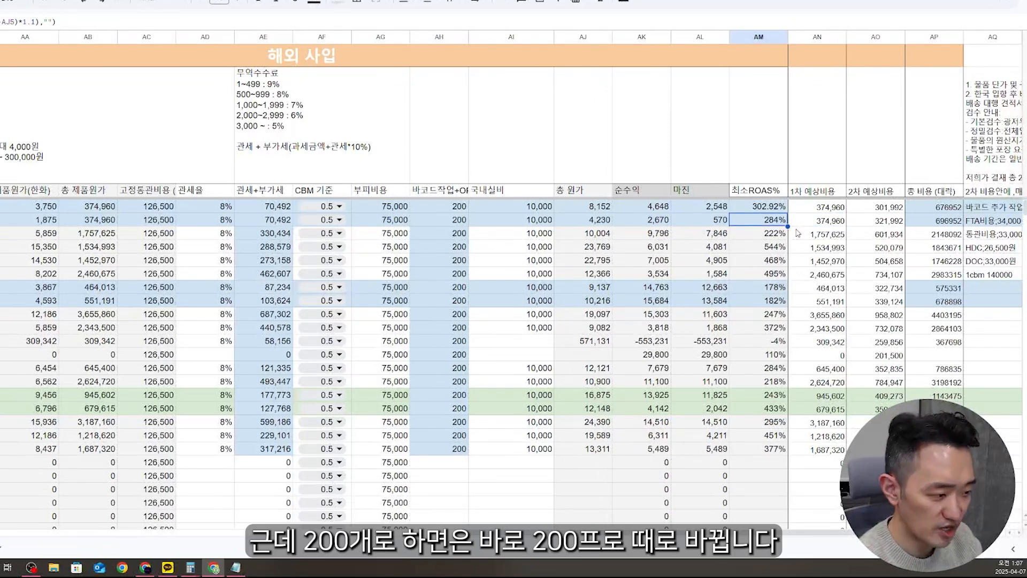
Review the 순수익 and 최소ROAS% of A 1개 in the overseas purchasing section.
{"action": "key", "text": "Left"}
{"action": "key", "text": "Left"}
{"action": "key", "text": "Left"}
{"action": "key", "text": "Left"}
{"action": "key", "text": "Left"}
{"action": "key", "text": "Left"}
{"action": "key", "text": "Left"}
{"action": "key", "text": "Left"}
{"action": "key", "text": "Left"}
{"action": "key", "text": "Left"}
{"action": "key", "text": "Left"}
{"action": "key", "text": "Left"}
{"action": "key", "text": "Left"}
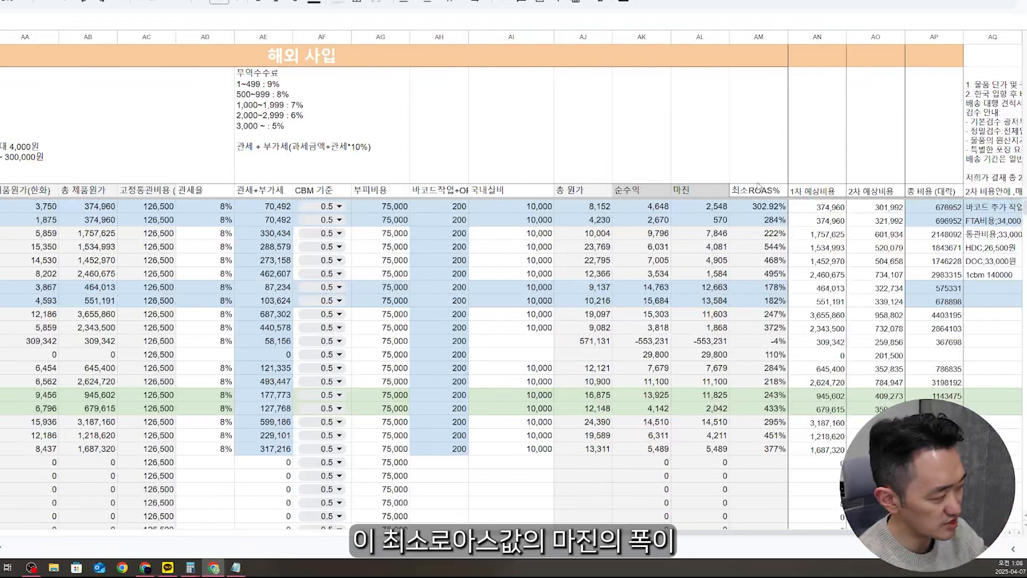
{"action": "left_click", "coordinate": [654, 222]}
{"action": "left_click", "coordinate": [762, 221]}
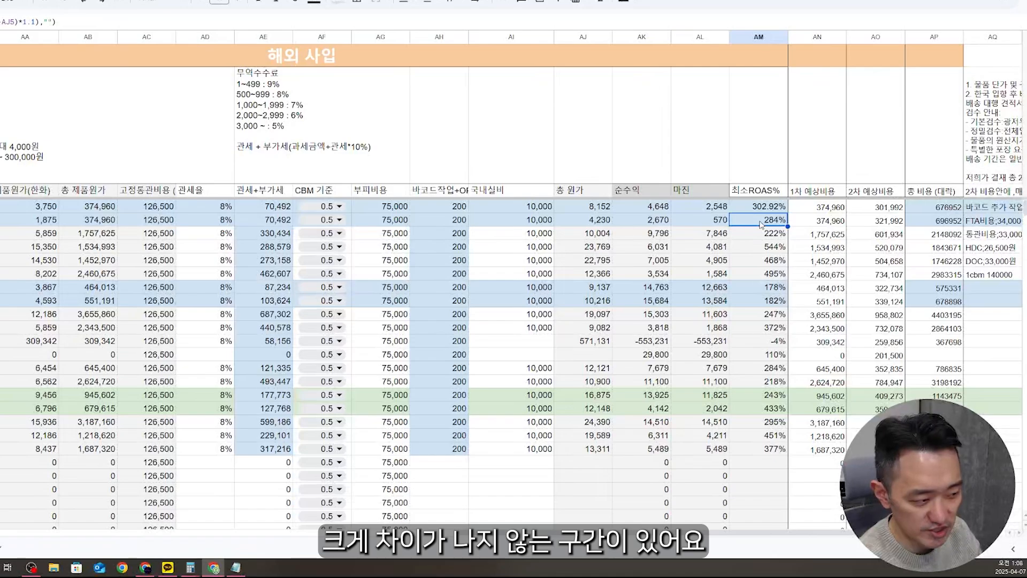
Set the overseas 구매수량 of A 1개 to 300 and check its 최소ROAS%.
{"action": "type", "text": "300"}
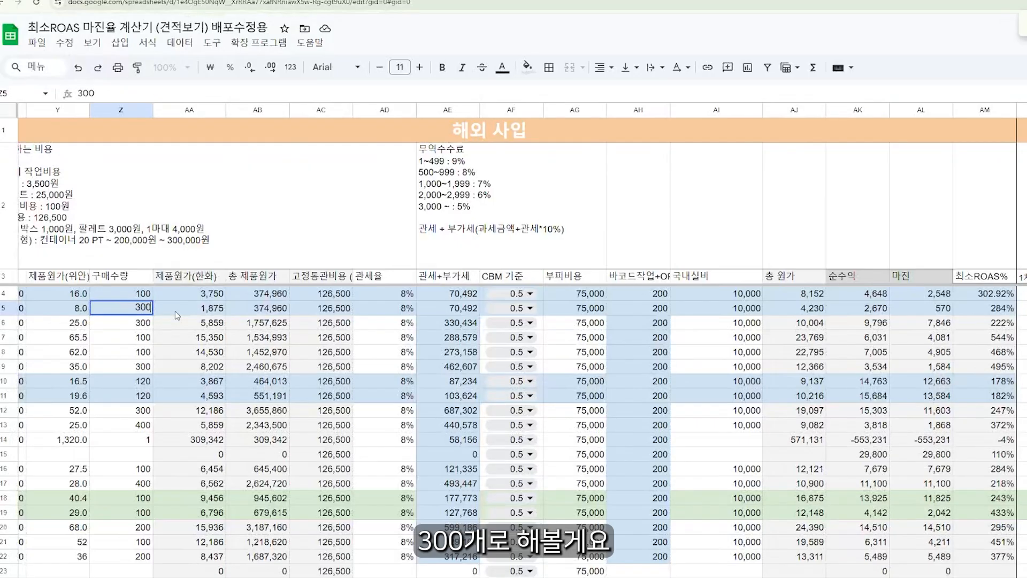
{"action": "key", "text": "Return"}
{"action": "key", "text": "Up"}
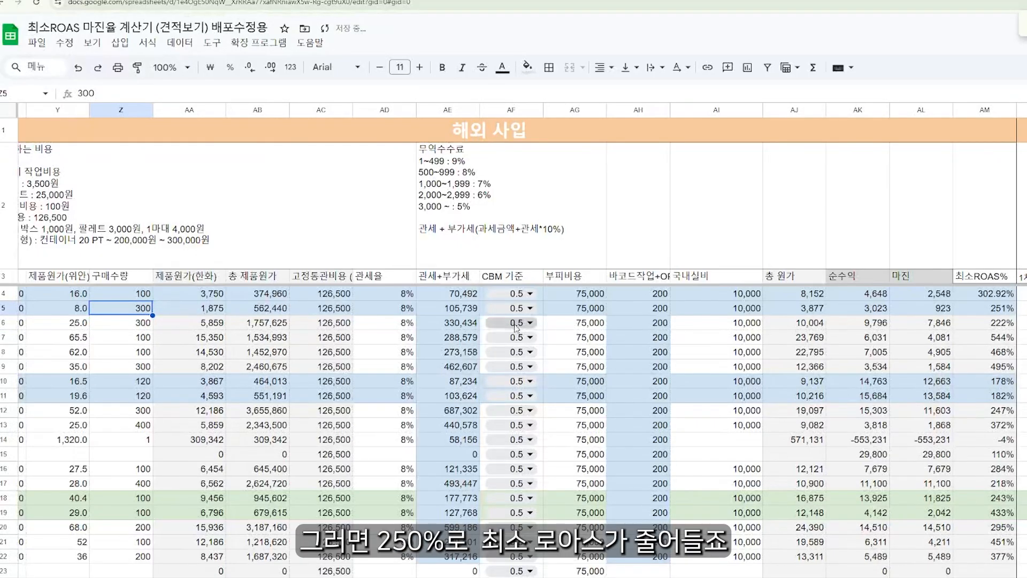
{"action": "left_click", "coordinate": [988, 306]}
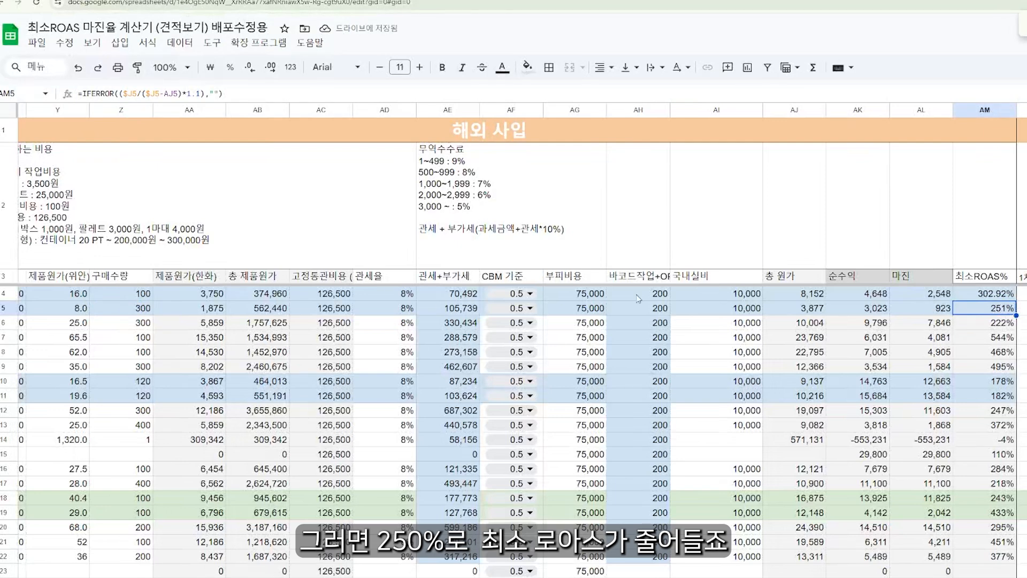
Try 400, 300 and 350 in turn as the overseas 구매수량 of A 1개.
{"action": "left_click", "coordinate": [138, 311]}
{"action": "type", "text": "400"}
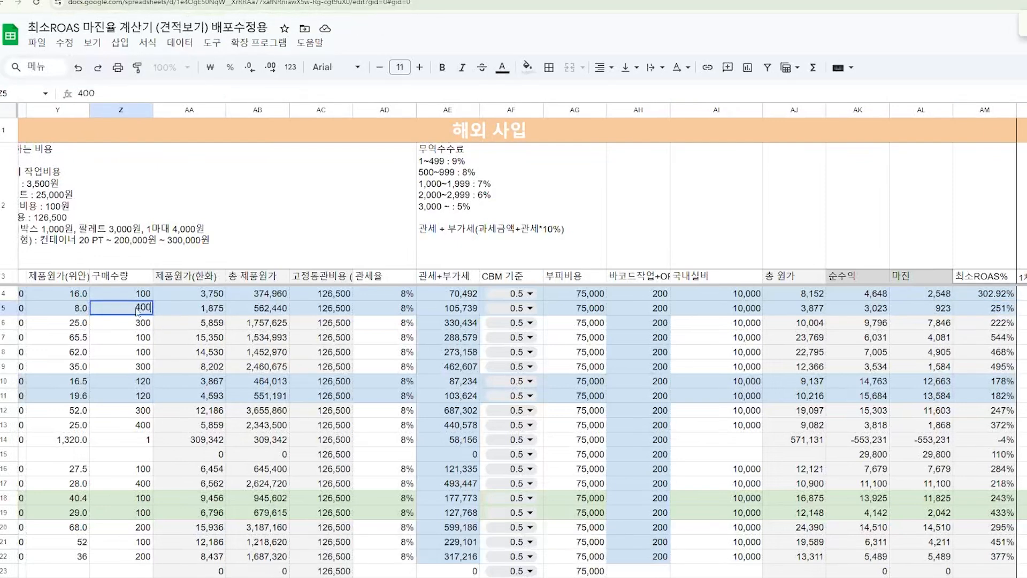
{"action": "key", "text": "Return"}
{"action": "key", "text": "Up"}
{"action": "type", "text": "300"}
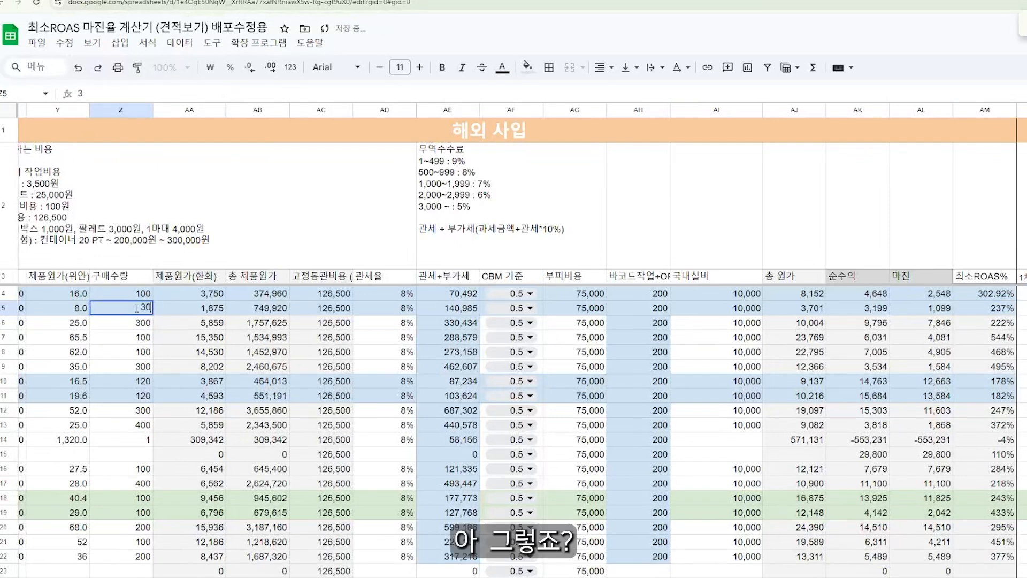
{"action": "key", "text": "Return"}
{"action": "key", "text": "Up"}
{"action": "type", "text": "350"}
{"action": "key", "text": "Return"}
{"action": "key", "text": "Up"}
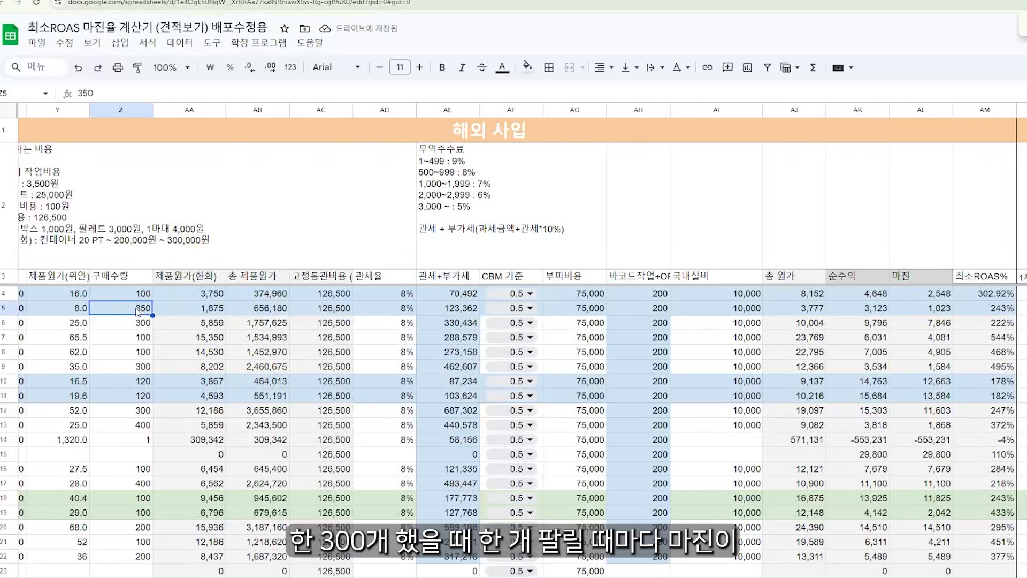
Compare the overseas 마진 of A 1개 at 구매수량 values of 300, 350 and 400.
{"action": "type", "text": "300"}
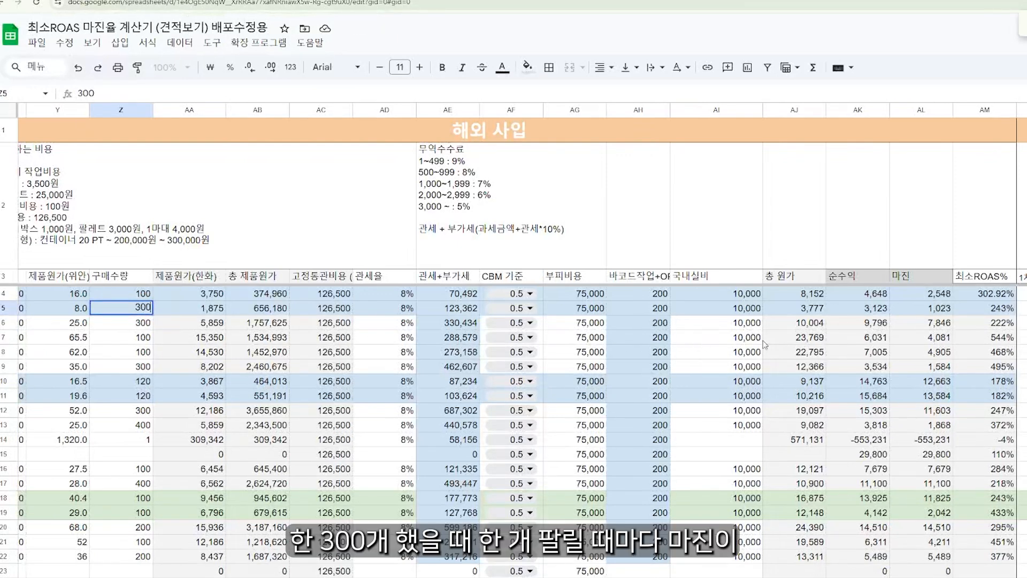
{"action": "key", "text": "Return"}
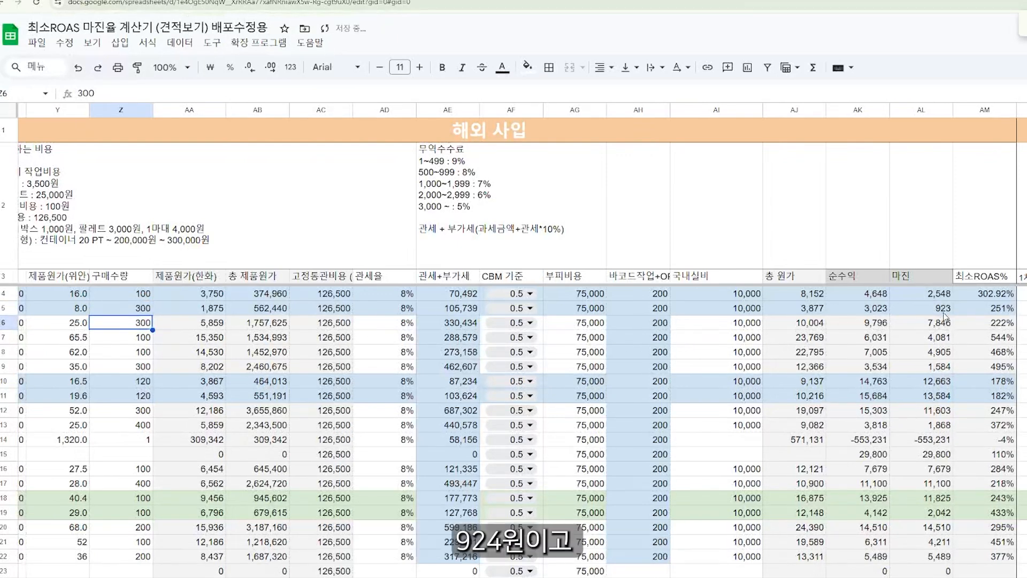
{"action": "key", "text": "Up"}
{"action": "type", "text": "350"}
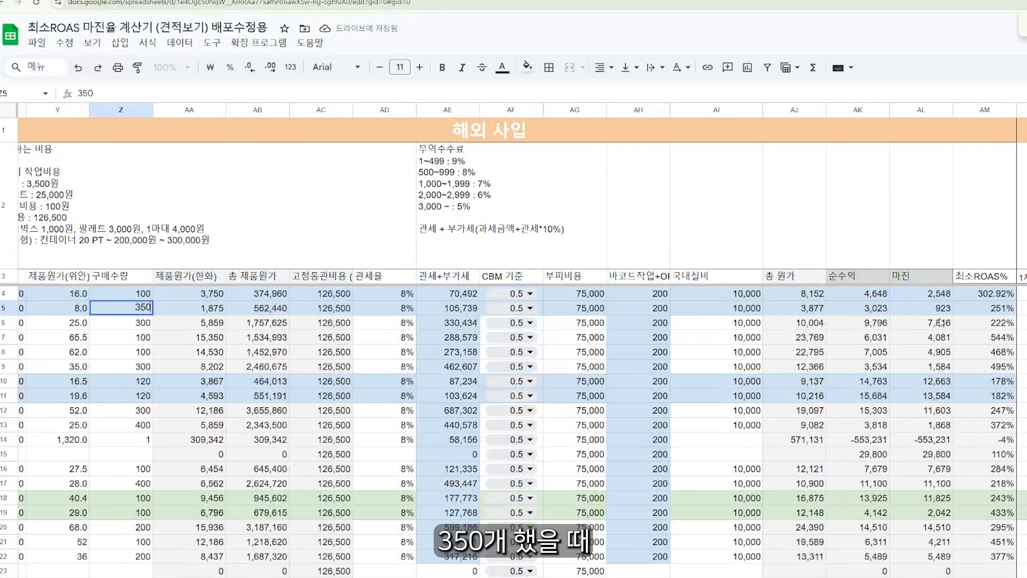
{"action": "key", "text": "Return"}
{"action": "key", "text": "Up"}
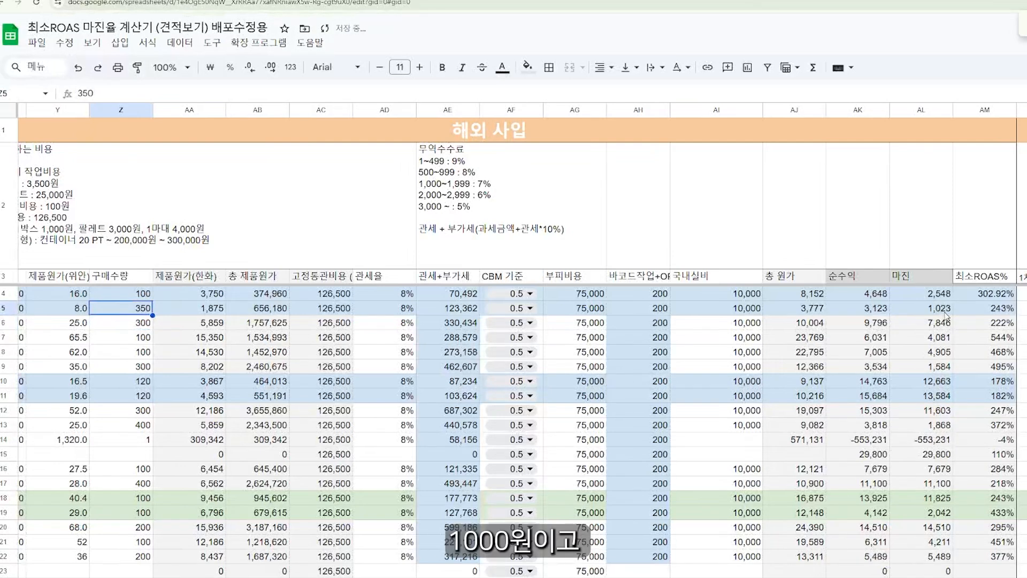
{"action": "type", "text": "400"}
{"action": "key", "text": "Return"}
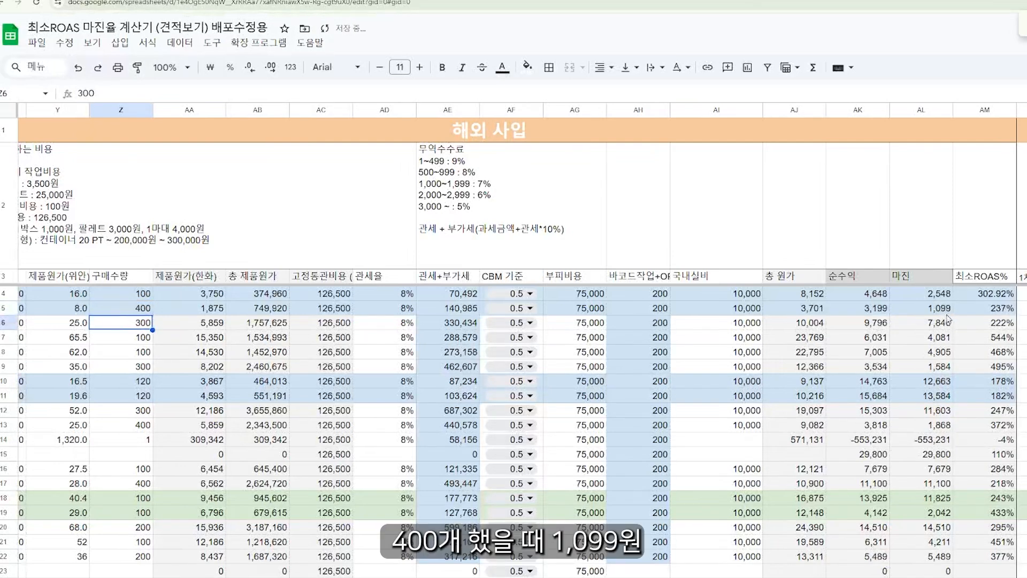
{"action": "key", "text": "Up"}
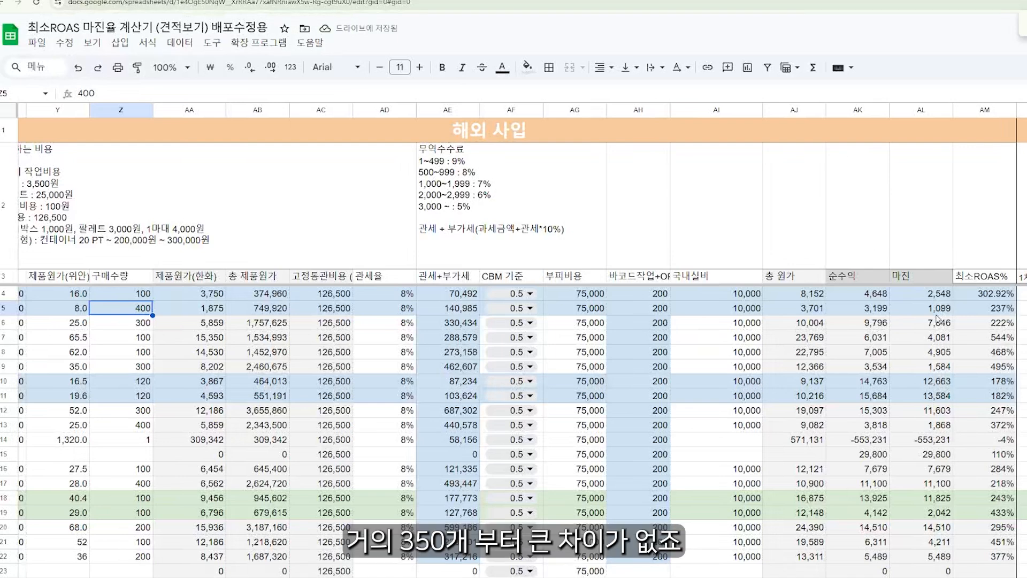
Set the overseas 구매수량 of both A 1개 and A 2개 to 350.
{"action": "type", "text": "350"}
{"action": "key", "text": "Return"}
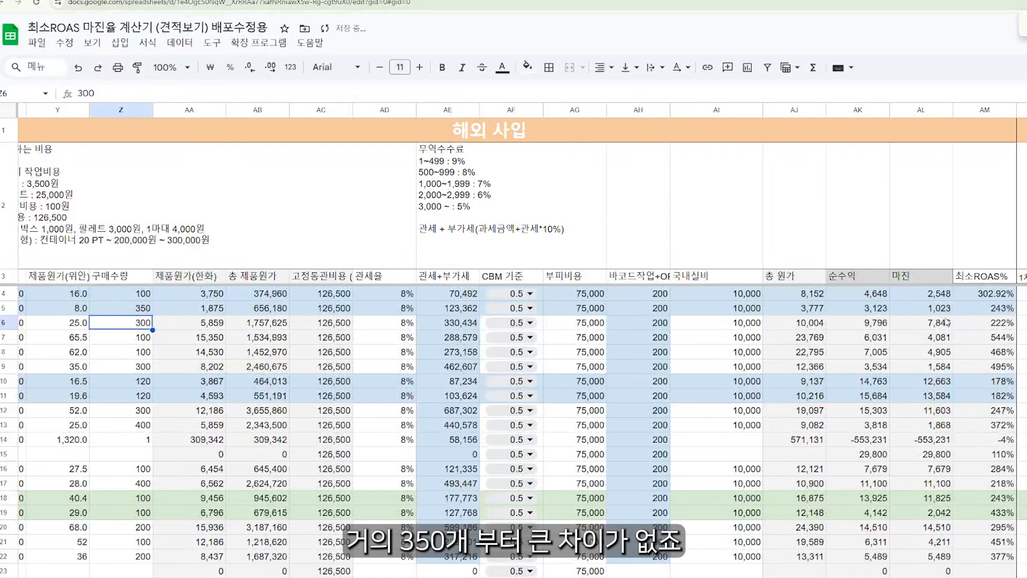
{"action": "key", "text": "Up"}
{"action": "key", "text": "Up"}
{"action": "type", "text": "350"}
{"action": "key", "text": "Return"}
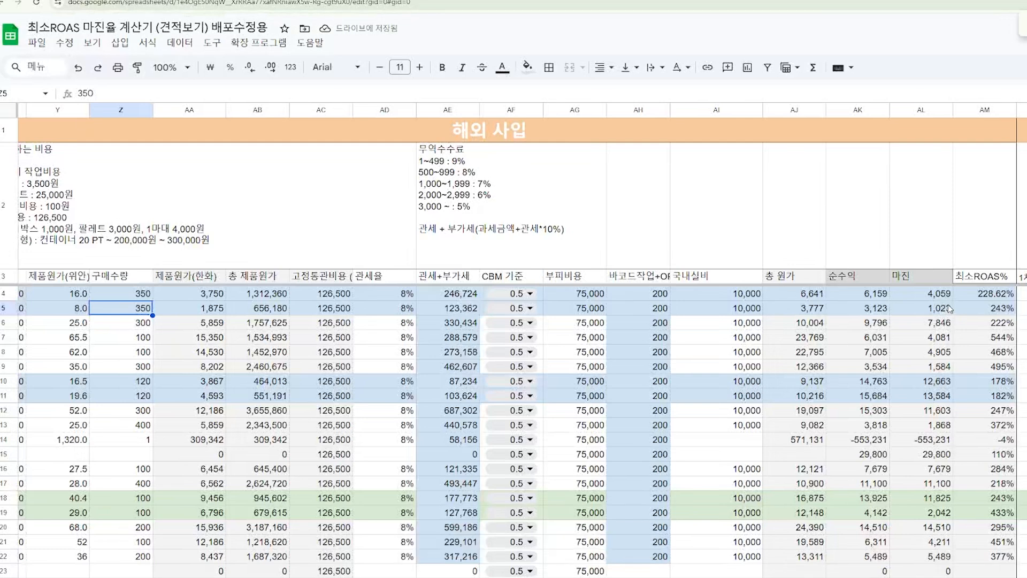
Compare the overseas 마진 of A 2개 at 구매수량 values of 200 and 350.
{"action": "key", "text": "Up"}
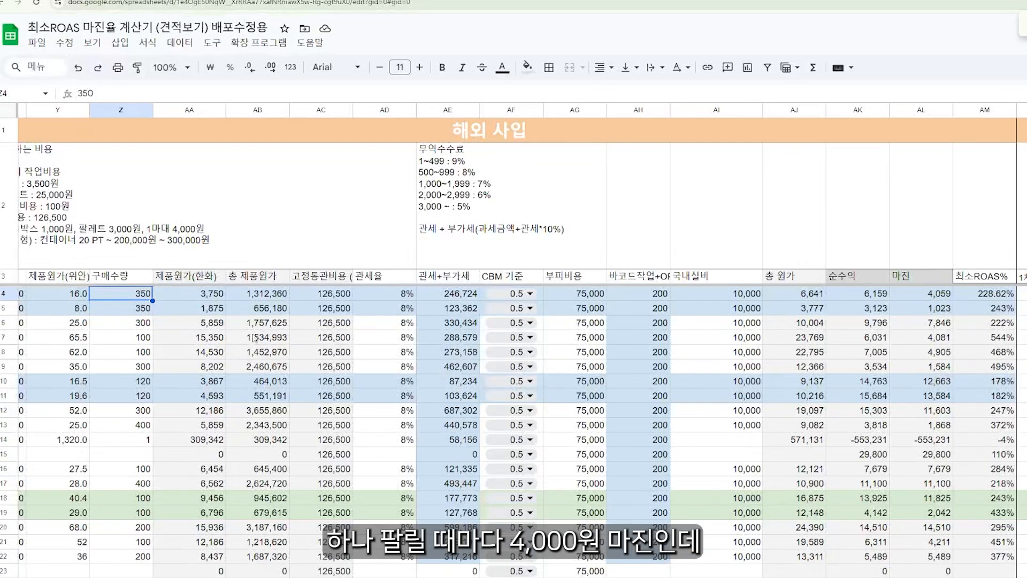
{"action": "type", "text": "200"}
{"action": "key", "text": "Return"}
{"action": "key", "text": "Up"}
{"action": "type", "text": "3"}
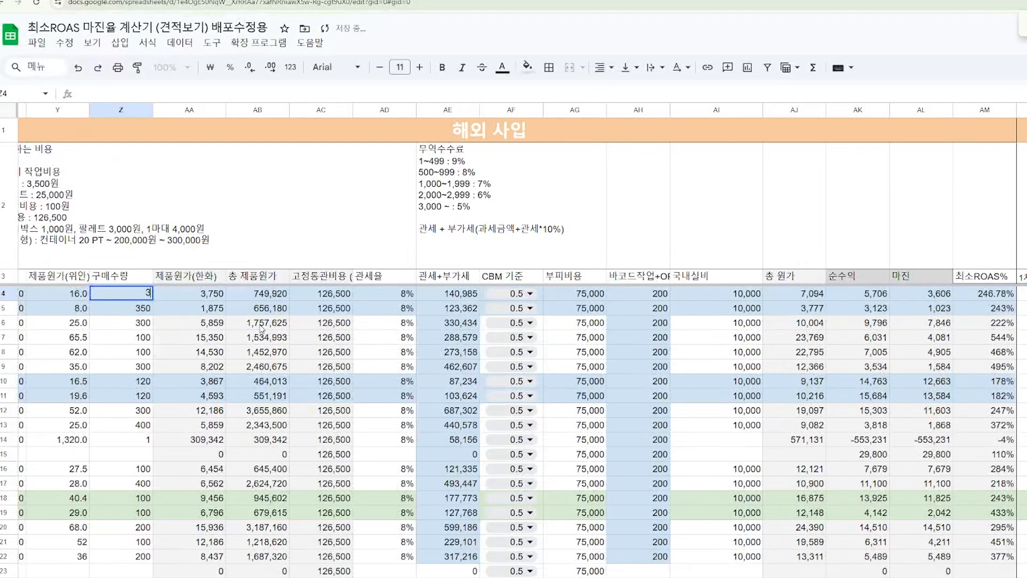
{"action": "type", "text": "50"}
{"action": "key", "text": "Return"}
Try 300 as the overseas 구매수량 of A 2개 and settle on 250.
{"action": "key", "text": "Up"}
{"action": "type", "text": "300"}
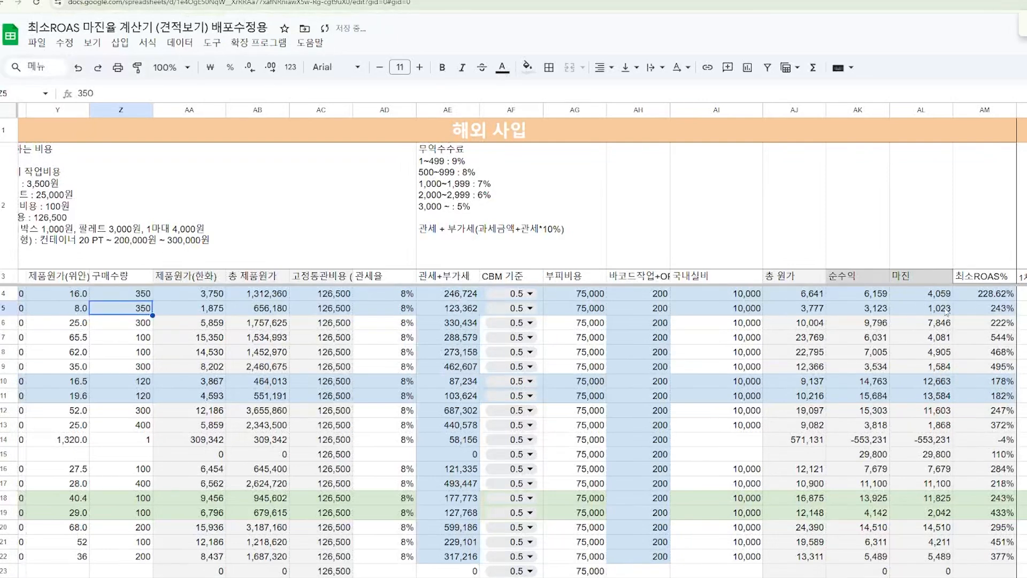
{"action": "key", "text": "Up"}
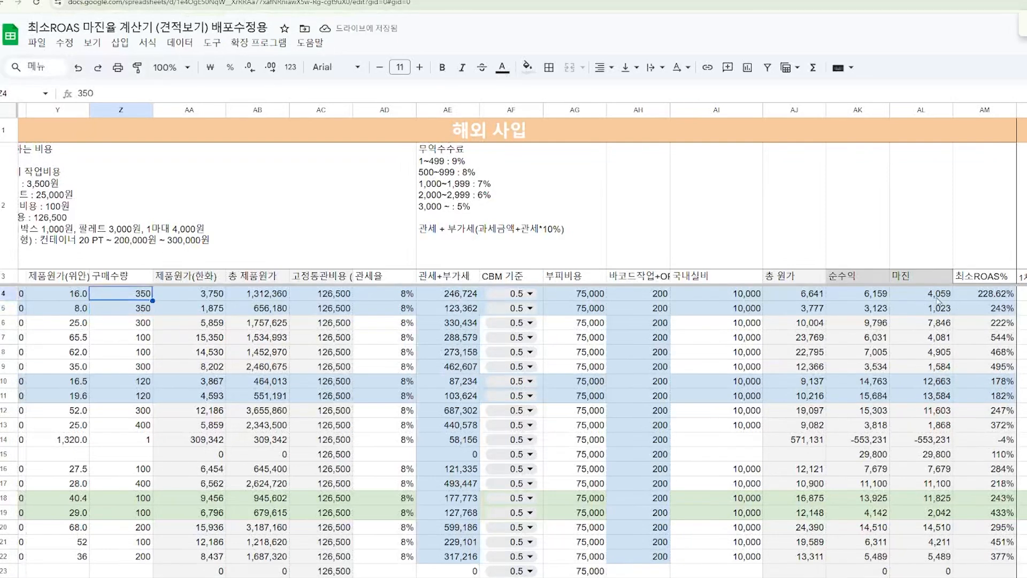
{"action": "type", "text": "300"}
{"action": "key", "text": "Return"}
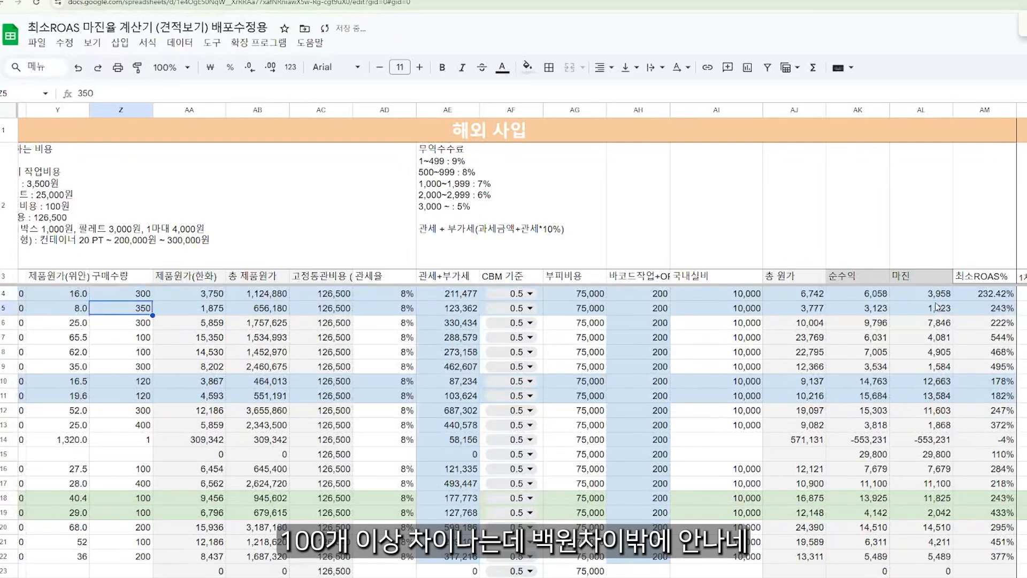
{"action": "key", "text": "Up"}
{"action": "type", "text": "250"}
{"action": "key", "text": "Return"}
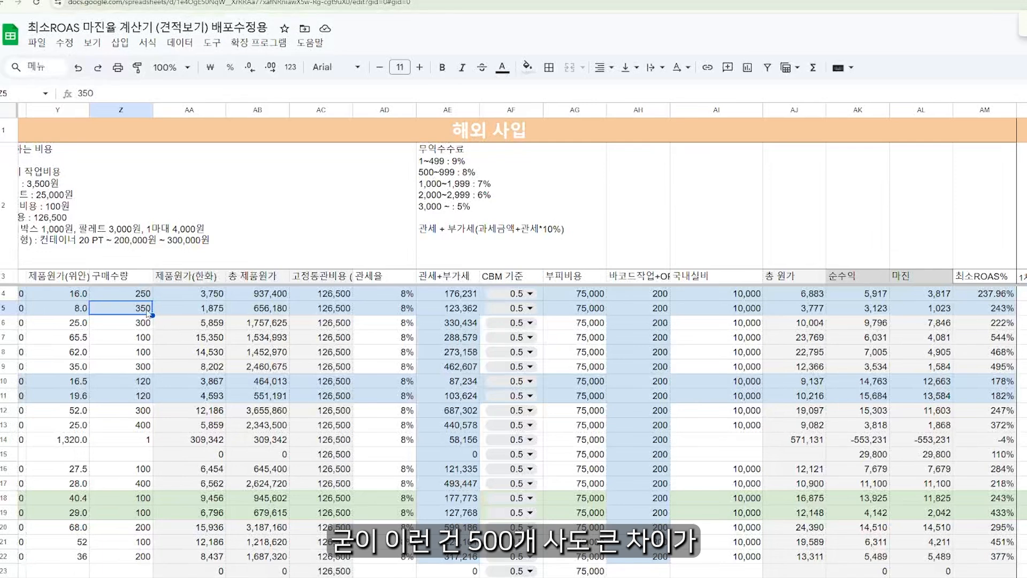
Try 500 as the overseas 구매수량 of A 1개, check its 총 제품원가 and undo the change.
{"action": "type", "text": "500"}
{"action": "key", "text": "Return"}
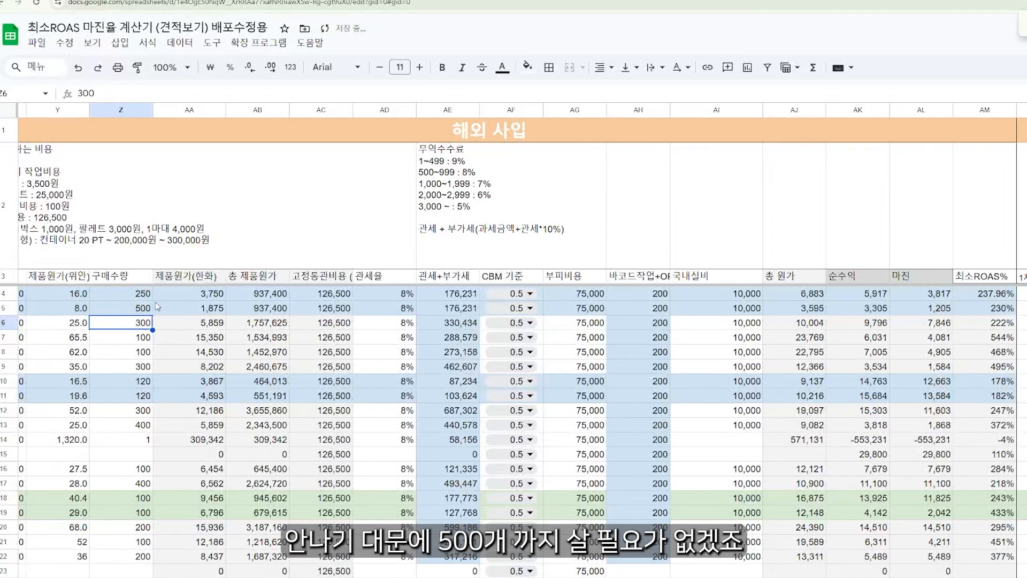
{"action": "left_click", "coordinate": [260, 309]}
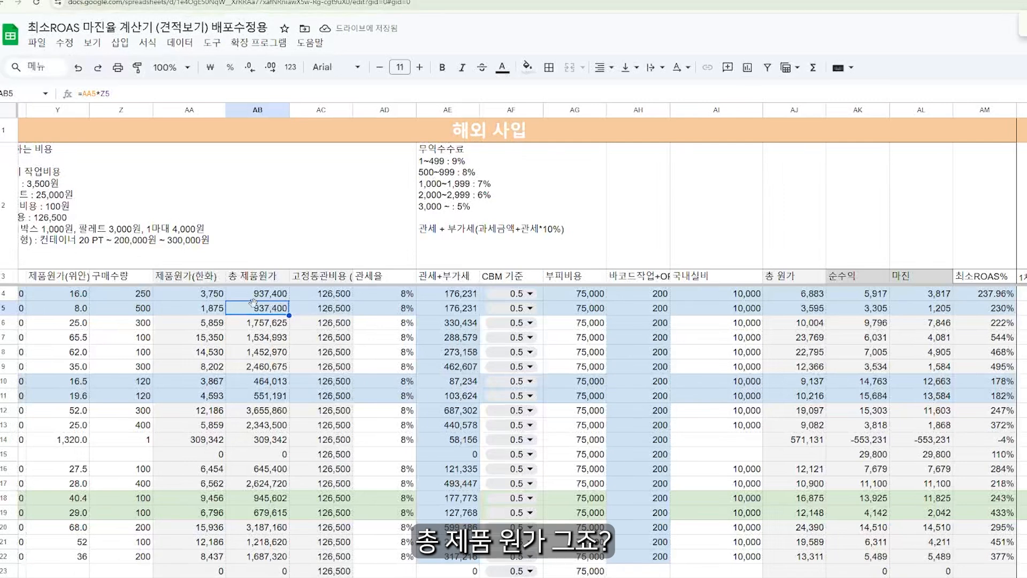
{"action": "key", "text": "ctrl+z"}
{"action": "key", "text": "Up"}
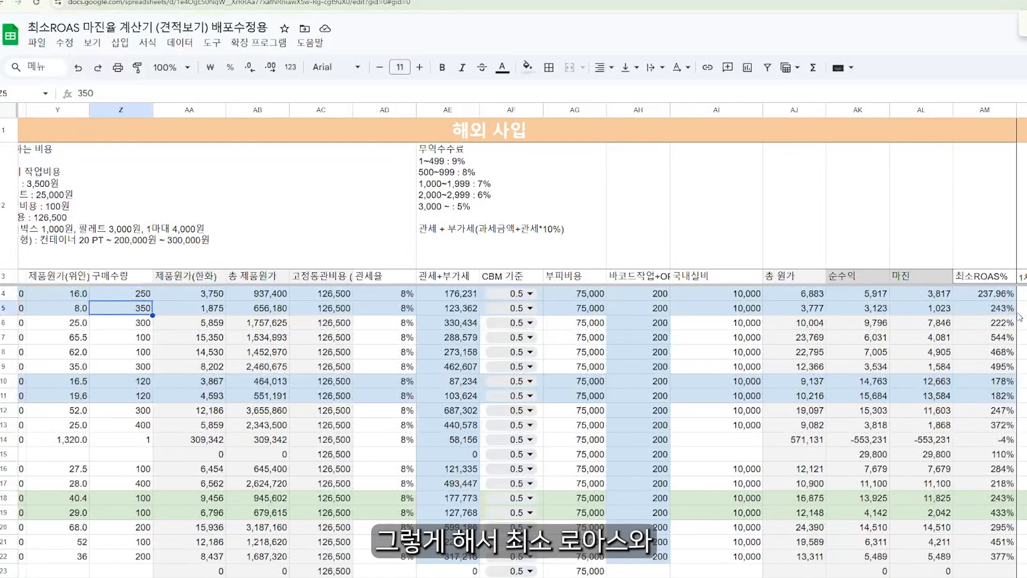
Review the 최소ROAS% columns of the overseas and domestic purchasing sections.
{"action": "left_click", "coordinate": [985, 276]}
{"action": "left_click", "coordinate": [986, 111]}
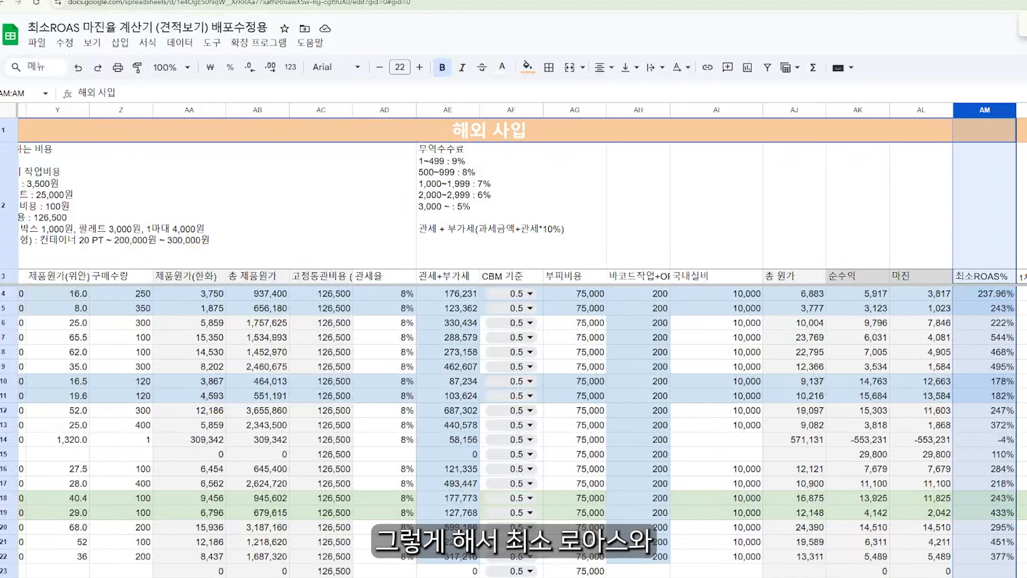
{"action": "scroll", "coordinate": [826, 382], "scroll_direction": "left", "scroll_amount": 10}
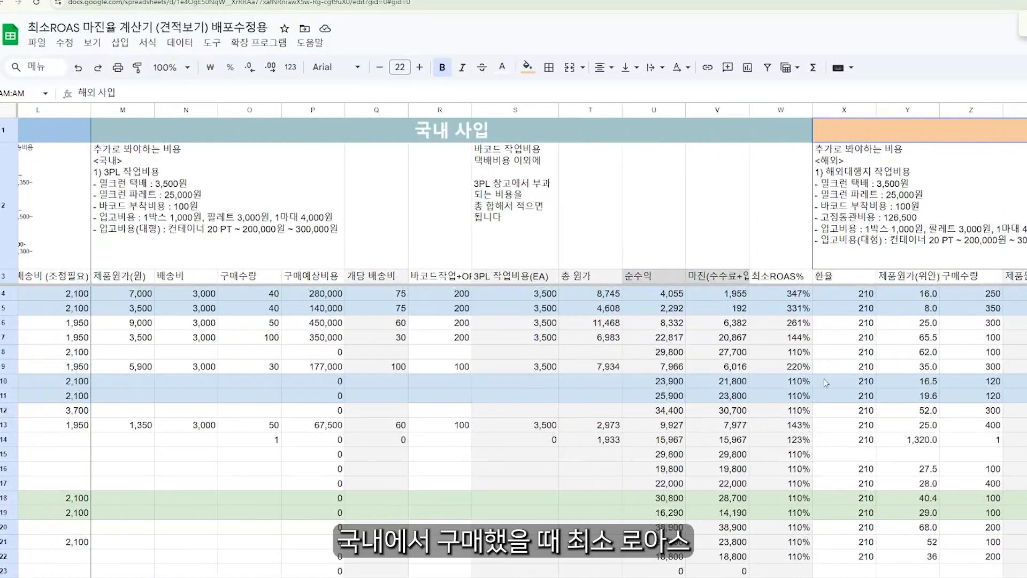
{"action": "left_click", "coordinate": [779, 323]}
{"action": "left_click", "coordinate": [783, 110]}
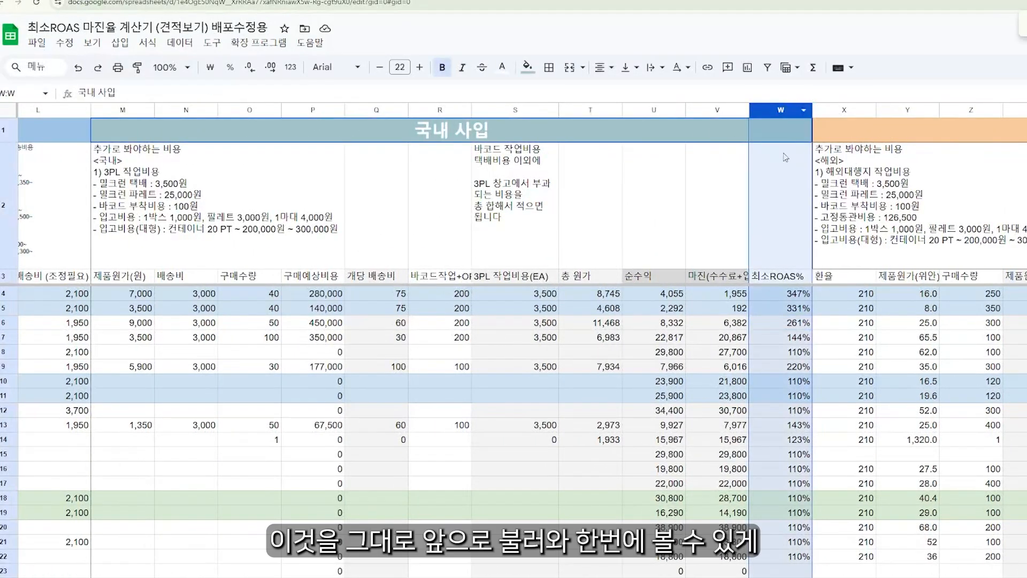
{"action": "scroll", "coordinate": [522, 340], "scroll_direction": "left", "scroll_amount": 10}
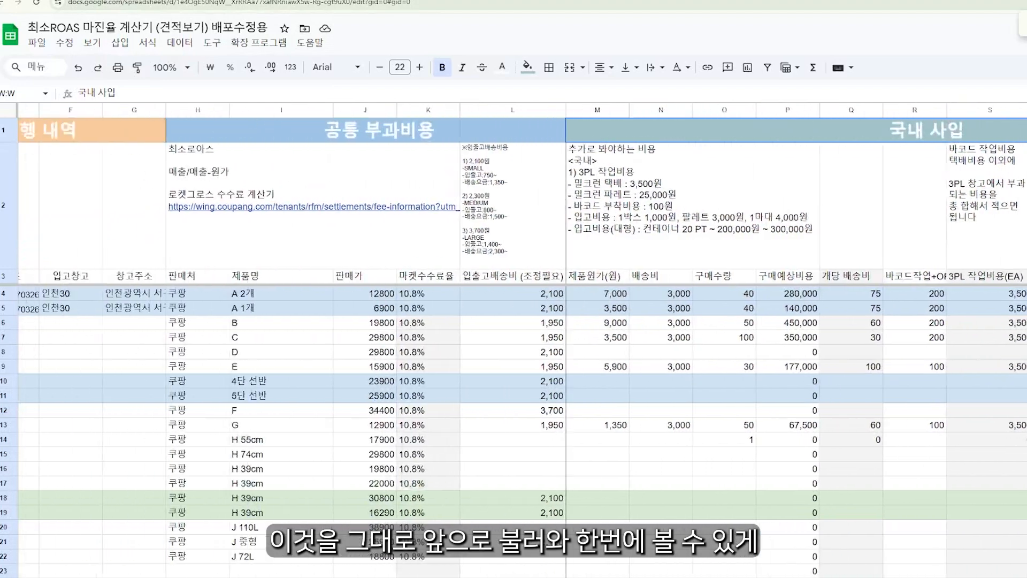
Compare the 국내 ROAS and 해외 ROAS of A 2개 and A 1개 in the 요약 section.
{"action": "left_click", "coordinate": [176, 296]}
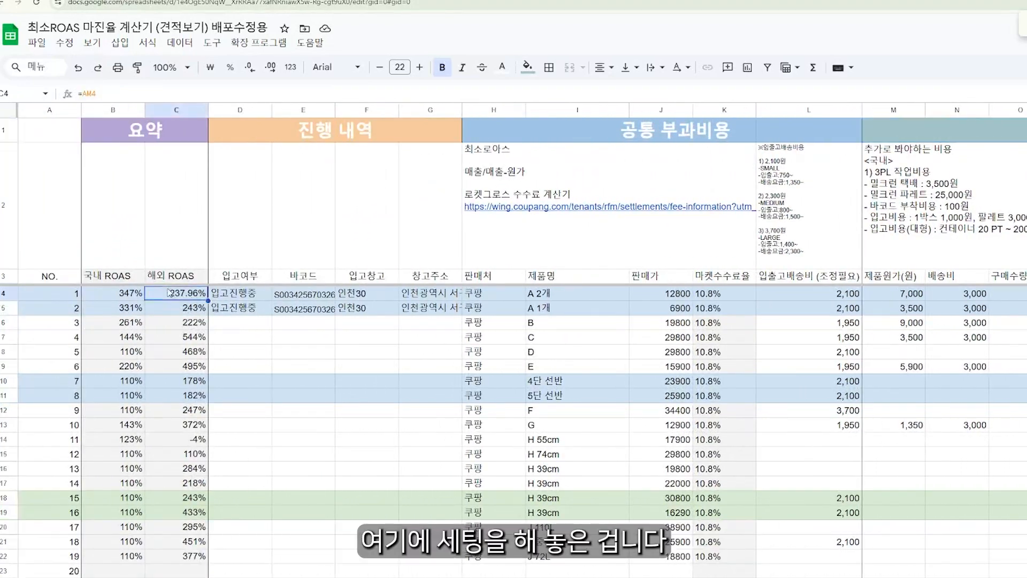
{"action": "left_click", "coordinate": [127, 295]}
{"action": "left_click", "coordinate": [121, 309]}
{"action": "left_click", "coordinate": [162, 311]}
{"action": "key", "text": "Up"}
{"action": "key", "text": "Left"}
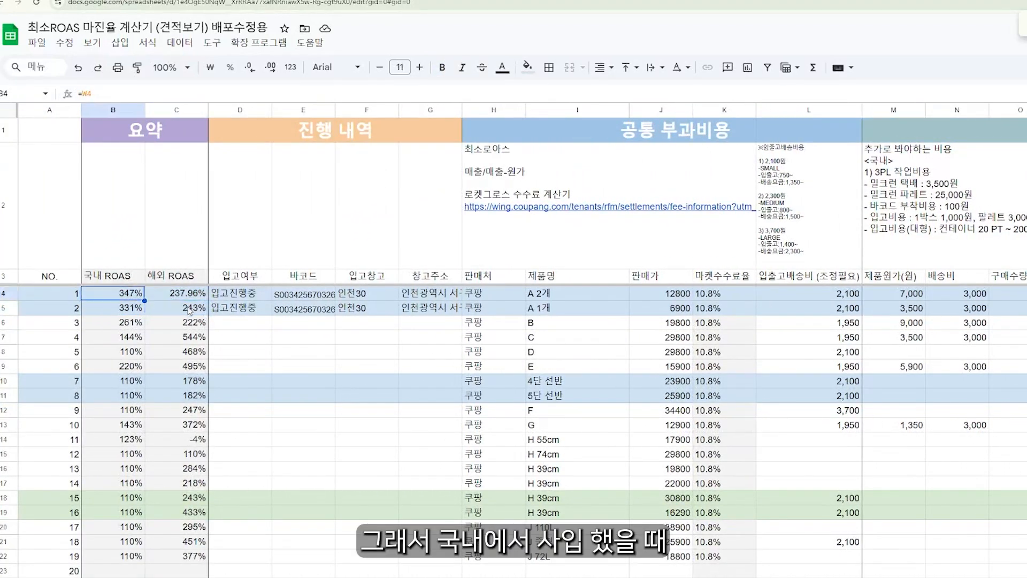
{"action": "key", "text": "Down"}
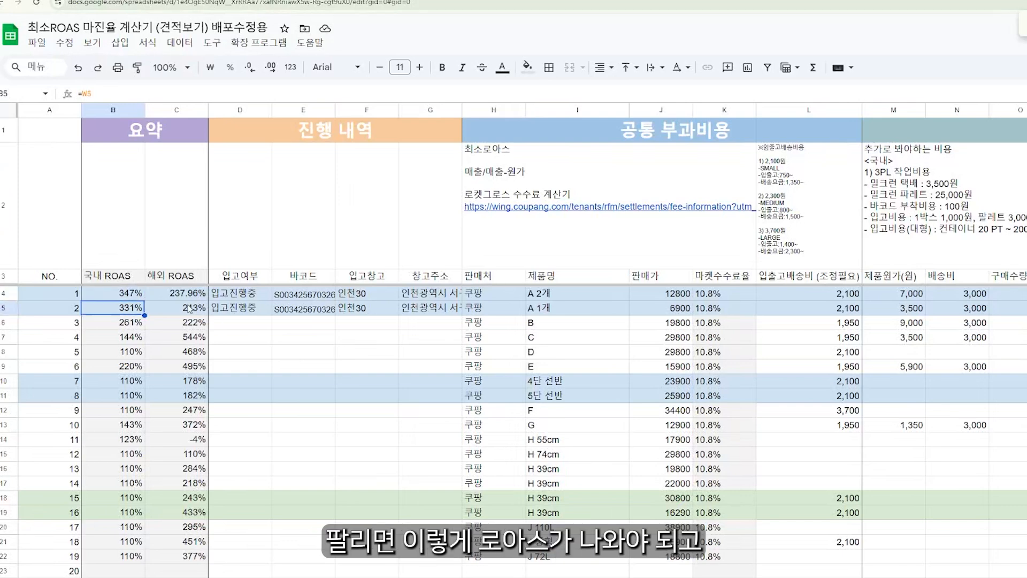
{"action": "key", "text": "Right"}
{"action": "key", "text": "Up"}
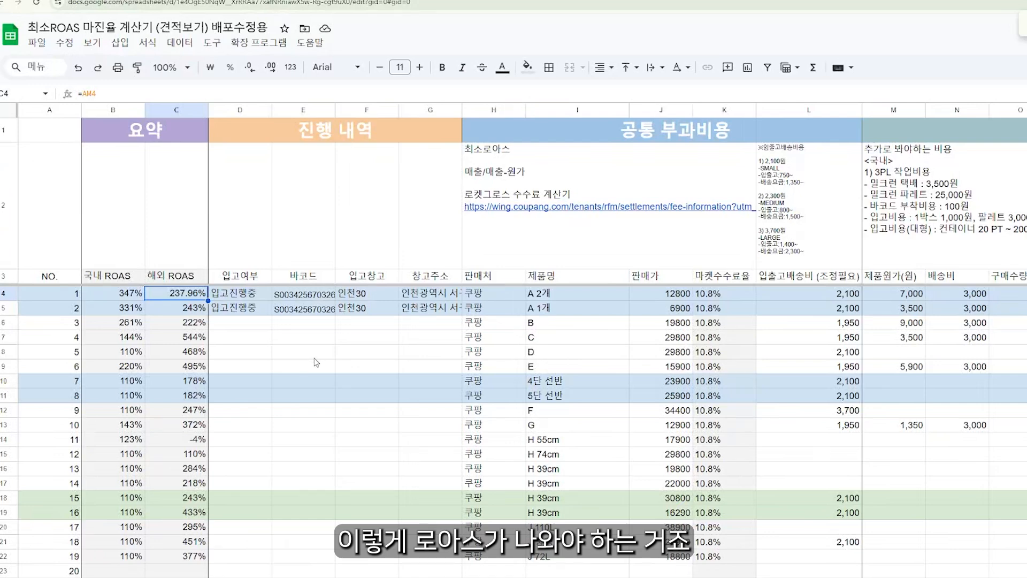
{"action": "key", "text": "Down"}
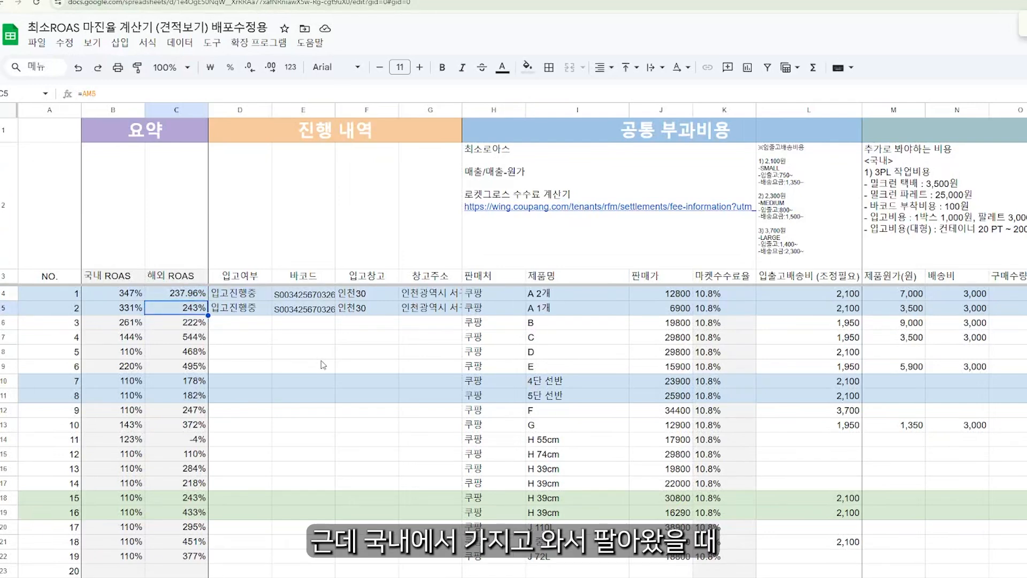
{"action": "key", "text": "Left"}
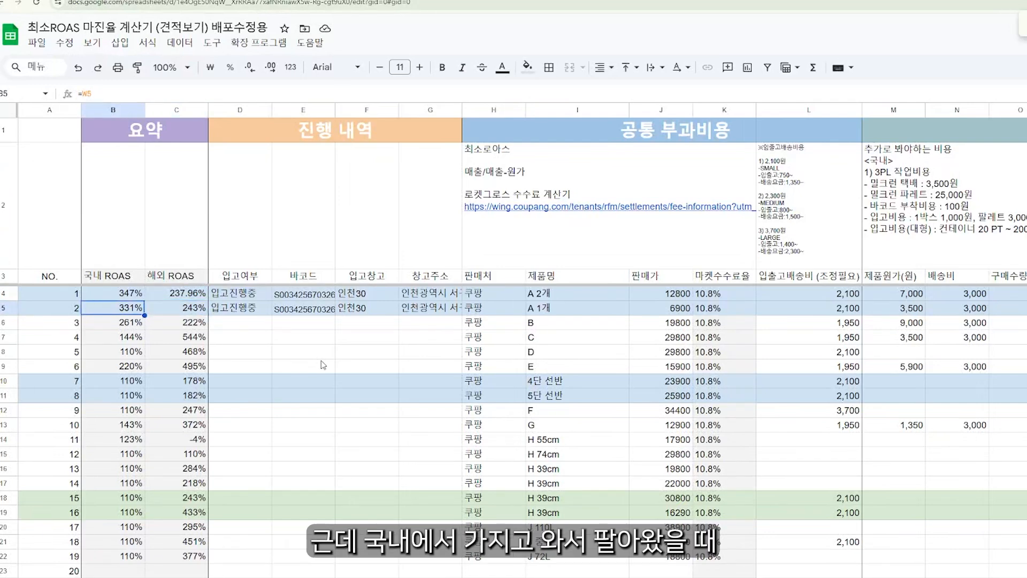
Check the 국내 ROAS of A 1개 against the 해외 ROAS of A 2개 in the 요약 section.
{"action": "key", "text": "Right"}
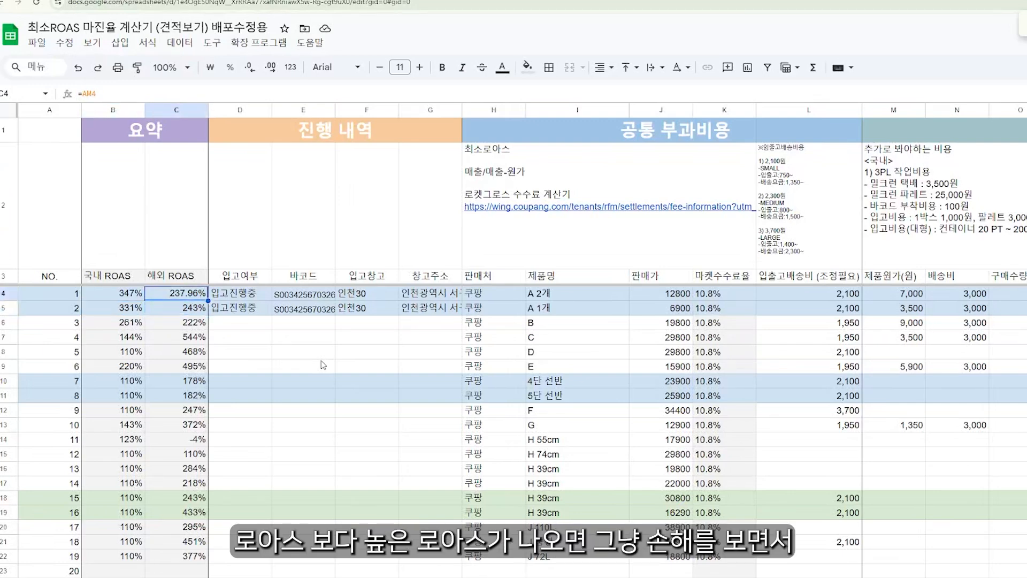
{"action": "key", "text": "Left"}
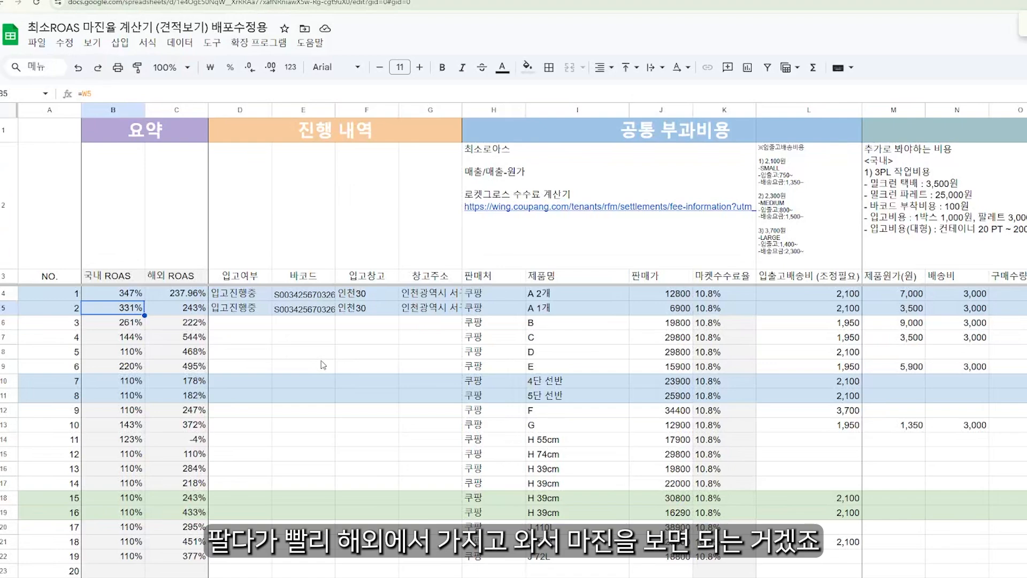
{"action": "key", "text": "Right"}
{"action": "key", "text": "Up"}
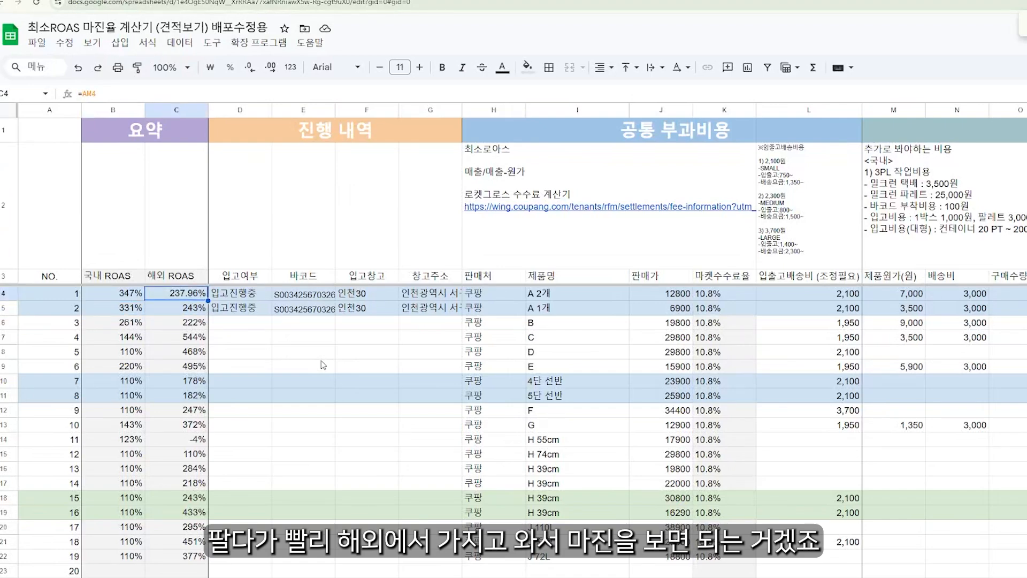
Review the A 2개 row from 진행 내역 through the 국내 사입 and 해외 사입 sections and the notes beyond, ending at its 총 비용 (대략).
{"action": "key", "text": "Right"}
{"action": "key", "text": "Right"}
{"action": "key", "text": "Right"}
{"action": "key", "text": "Right"}
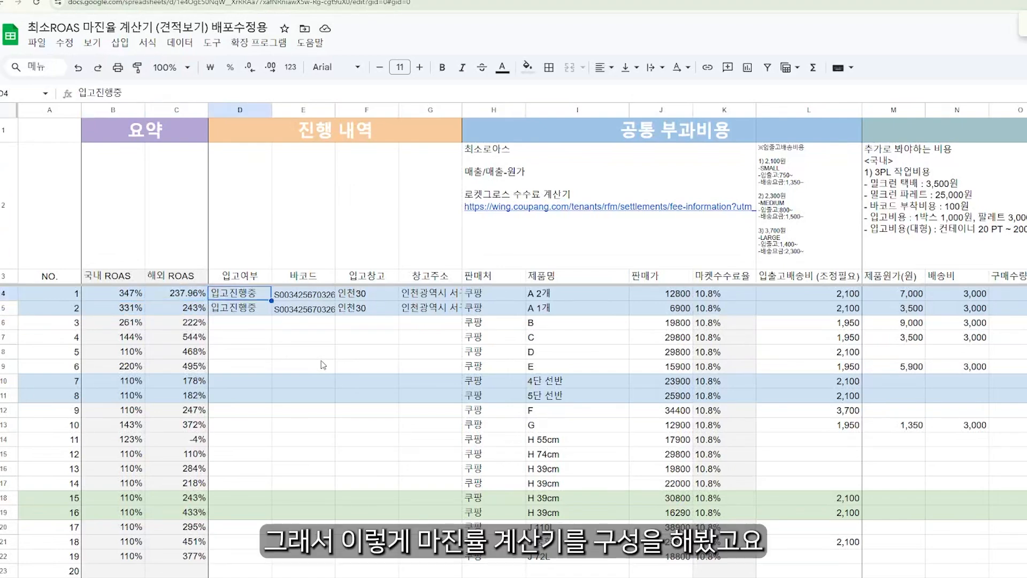
{"action": "key", "text": "Right"}
{"action": "key", "text": "Right"}
{"action": "key", "text": "Right"}
{"action": "key", "text": "Right"}
{"action": "key", "text": "Right"}
{"action": "key", "text": "Right"}
{"action": "key", "text": "Right"}
{"action": "key", "text": "Right"}
{"action": "key", "text": "Right"}
{"action": "key", "text": "Right"}
{"action": "key", "text": "Right"}
{"action": "key", "text": "Right"}
{"action": "key", "text": "Right"}
{"action": "key", "text": "Right"}
{"action": "key", "text": "Right"}
{"action": "key", "text": "Right"}
{"action": "key", "text": "Right"}
{"action": "key", "text": "Right"}
{"action": "key", "text": "Right"}
{"action": "key", "text": "Right"}
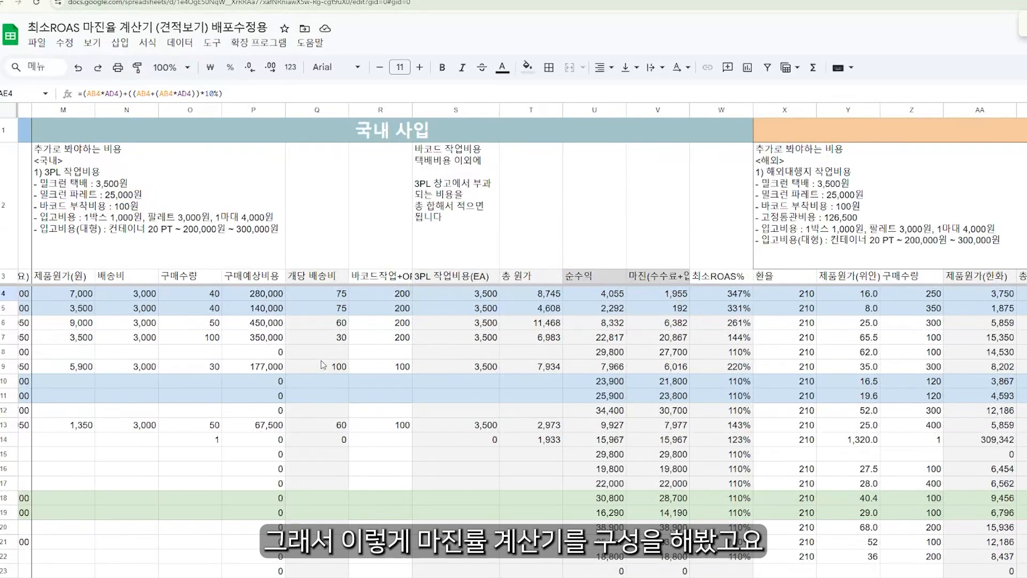
{"action": "key", "text": "Right"}
{"action": "key", "text": "Right"}
{"action": "key", "text": "Right"}
{"action": "key", "text": "Right"}
{"action": "key", "text": "Right"}
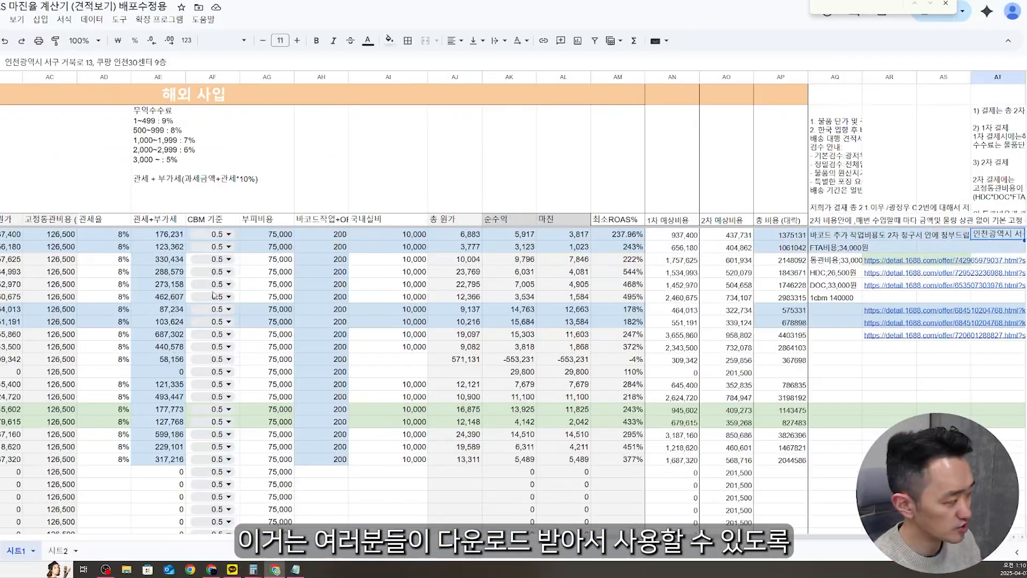
{"action": "key", "text": "Right"}
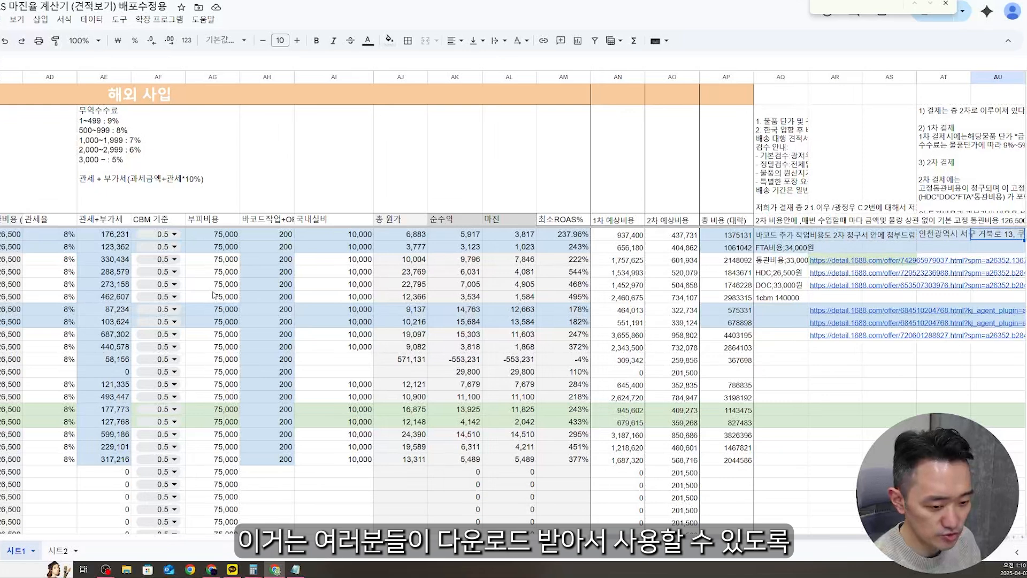
{"action": "key", "text": "Left"}
{"action": "key", "text": "Left"}
{"action": "key", "text": "Left"}
{"action": "key", "text": "Left"}
{"action": "key", "text": "Left"}
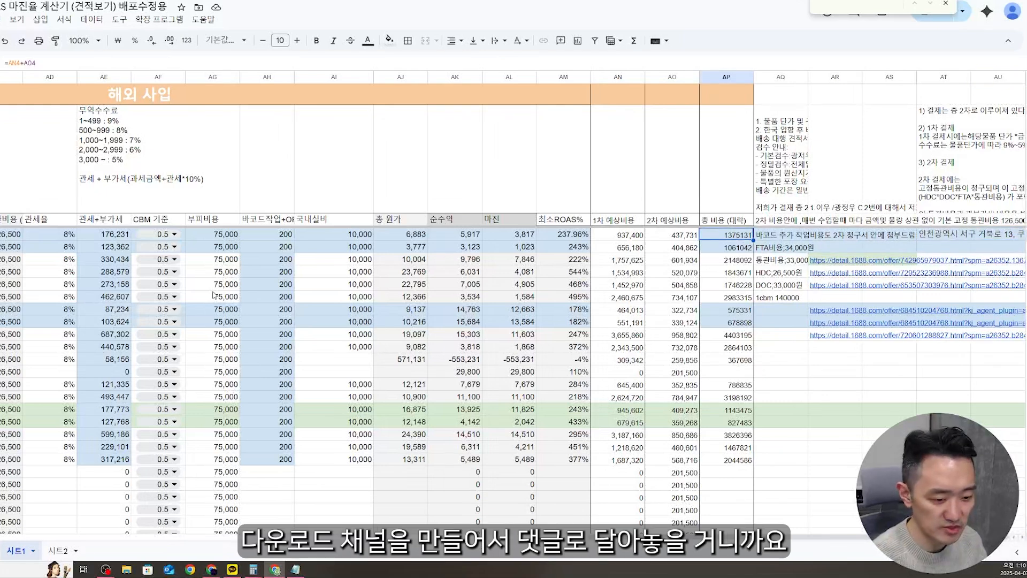